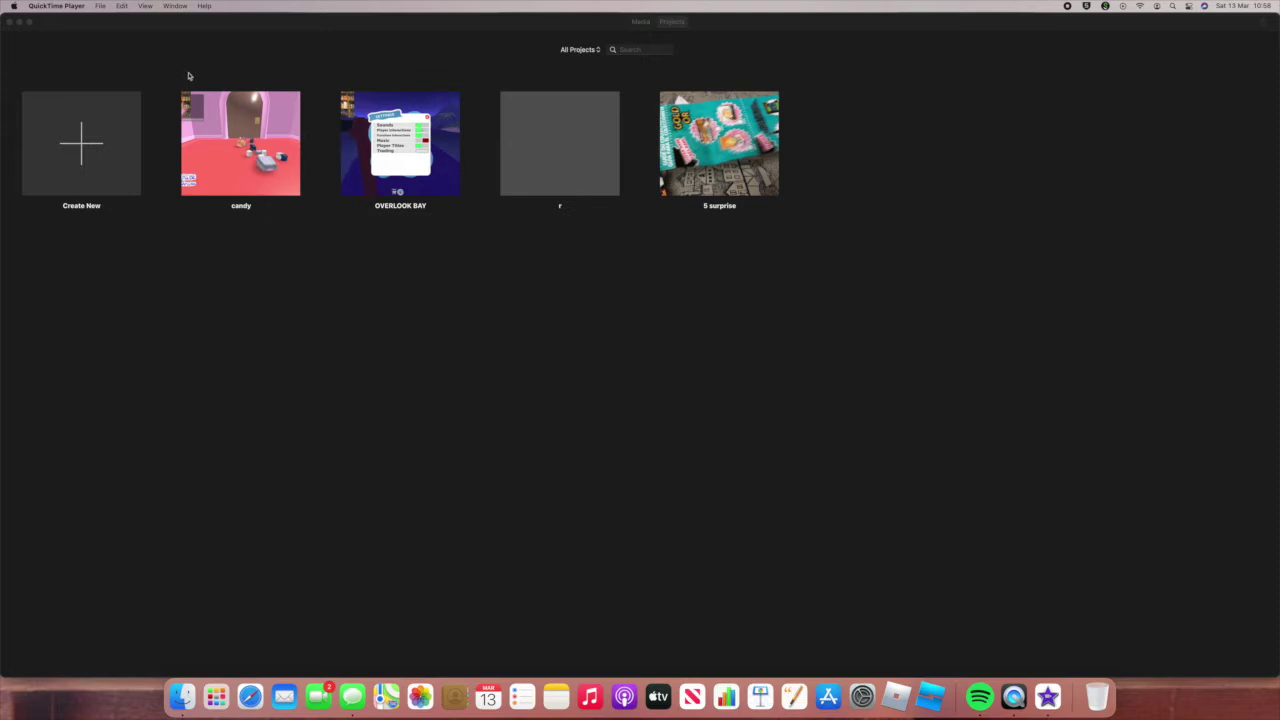
Create a new movie project.
click(98, 149)
click(82, 158)
click(77, 196)
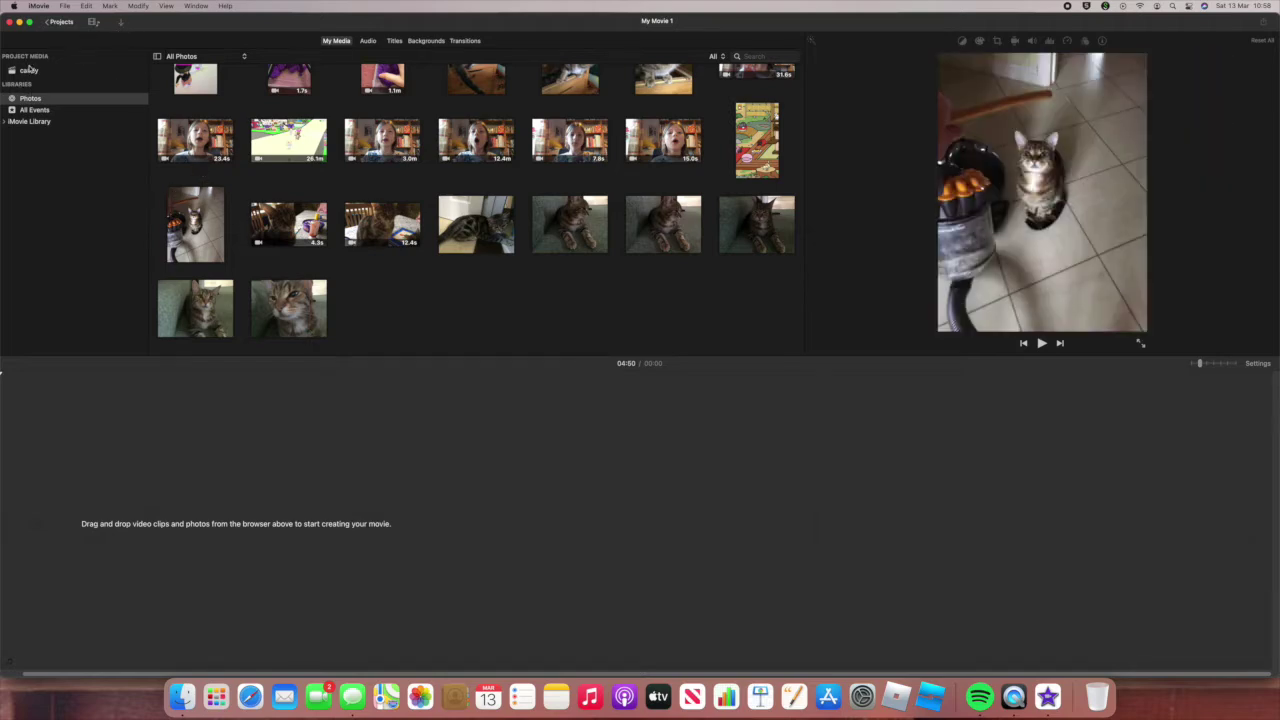
Import the 2.2 MB logo JPEG from the Desktop into the project media and place it in the timeline.
click(29, 71)
click(474, 210)
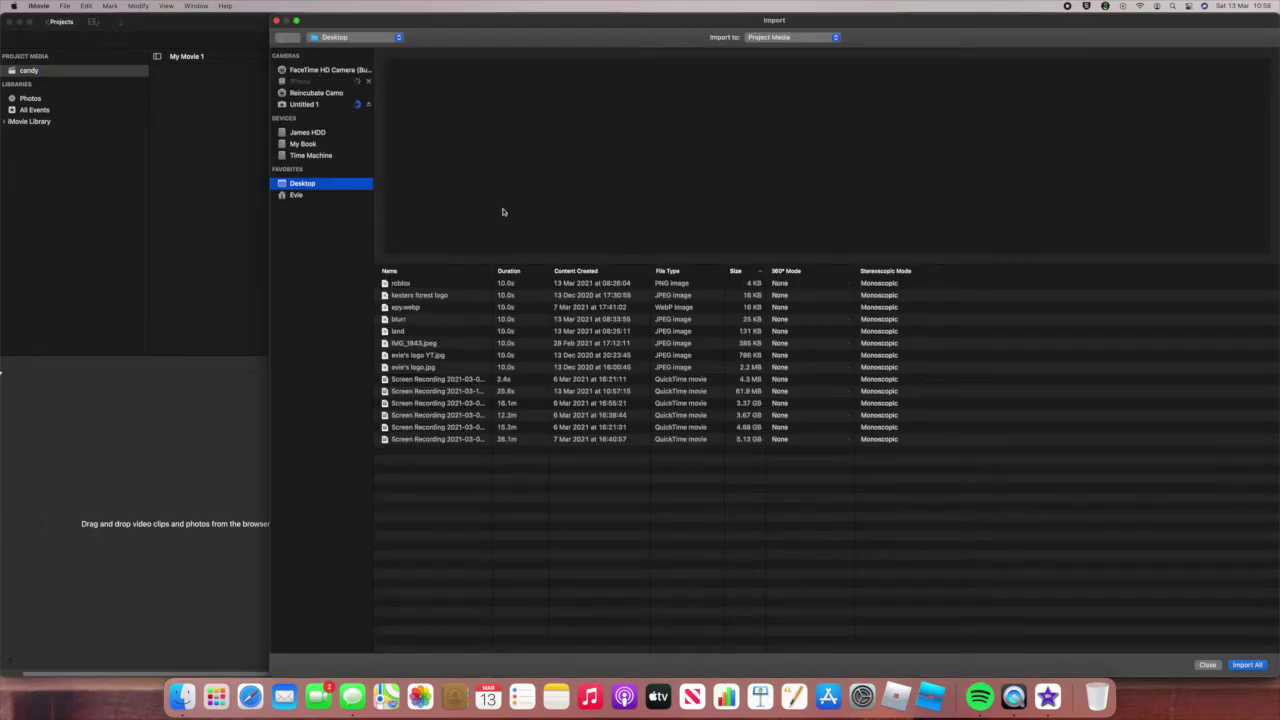
click(395, 284)
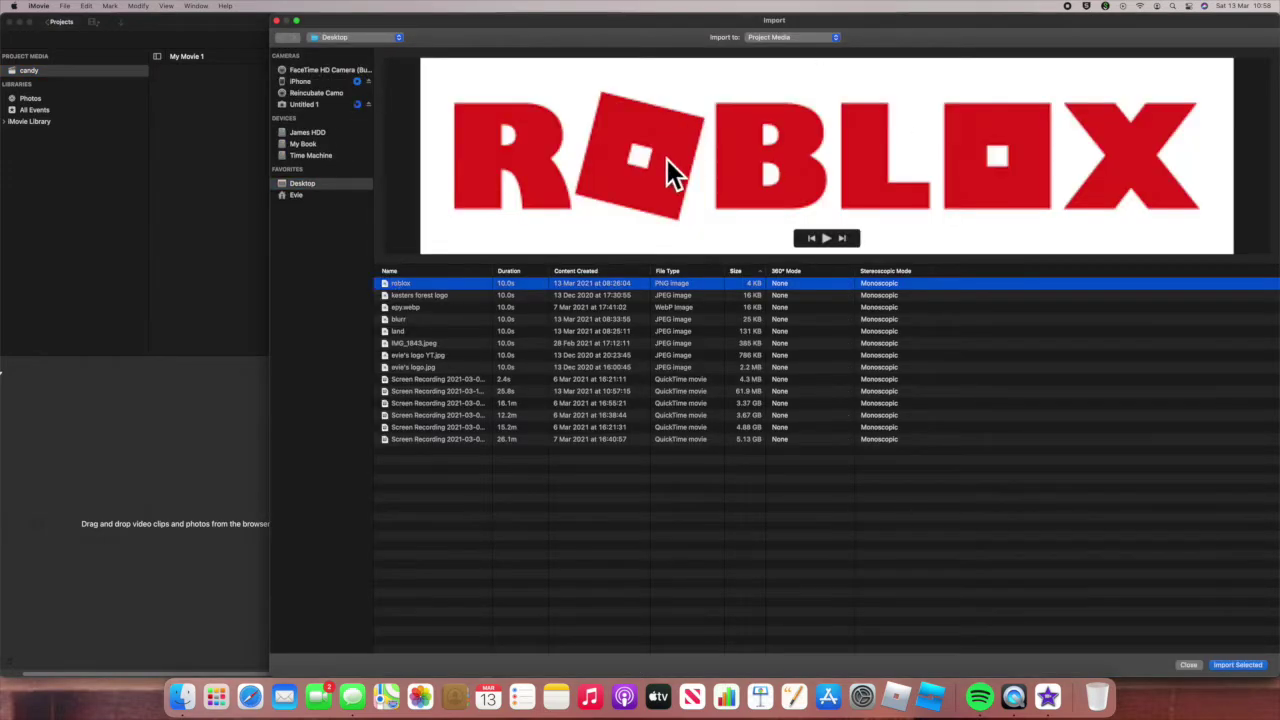
click(420, 358)
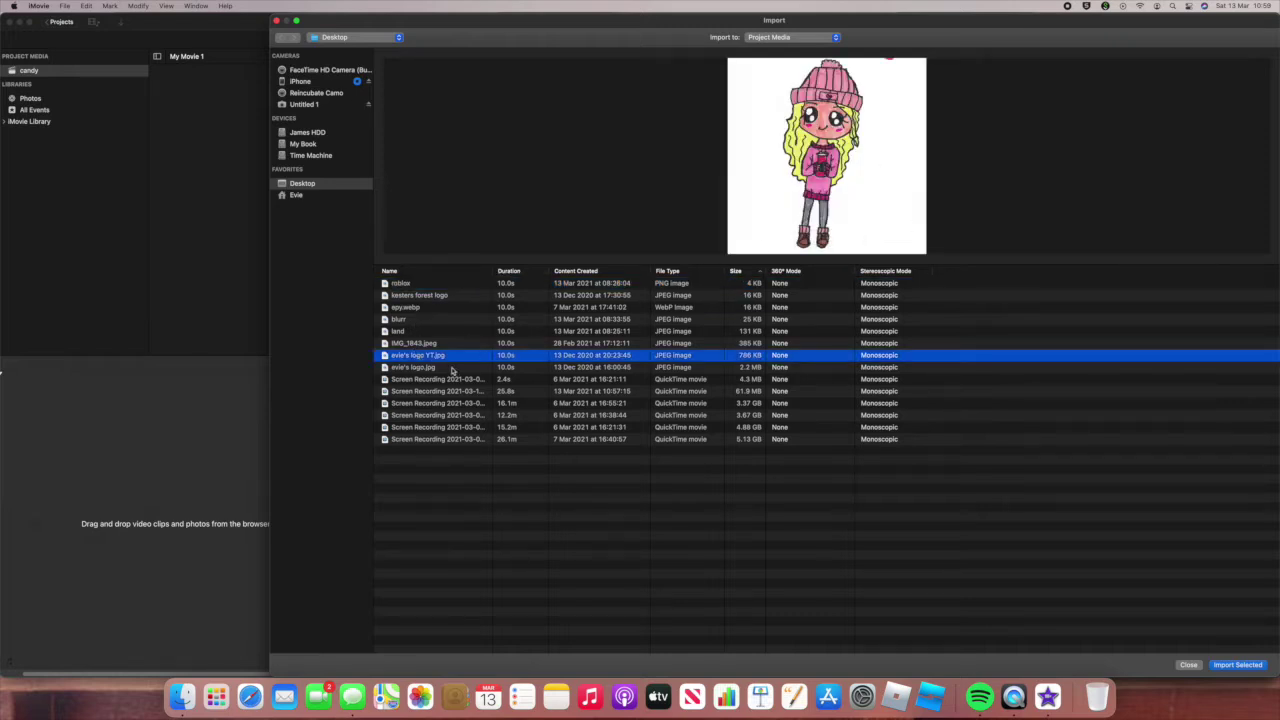
click(446, 368)
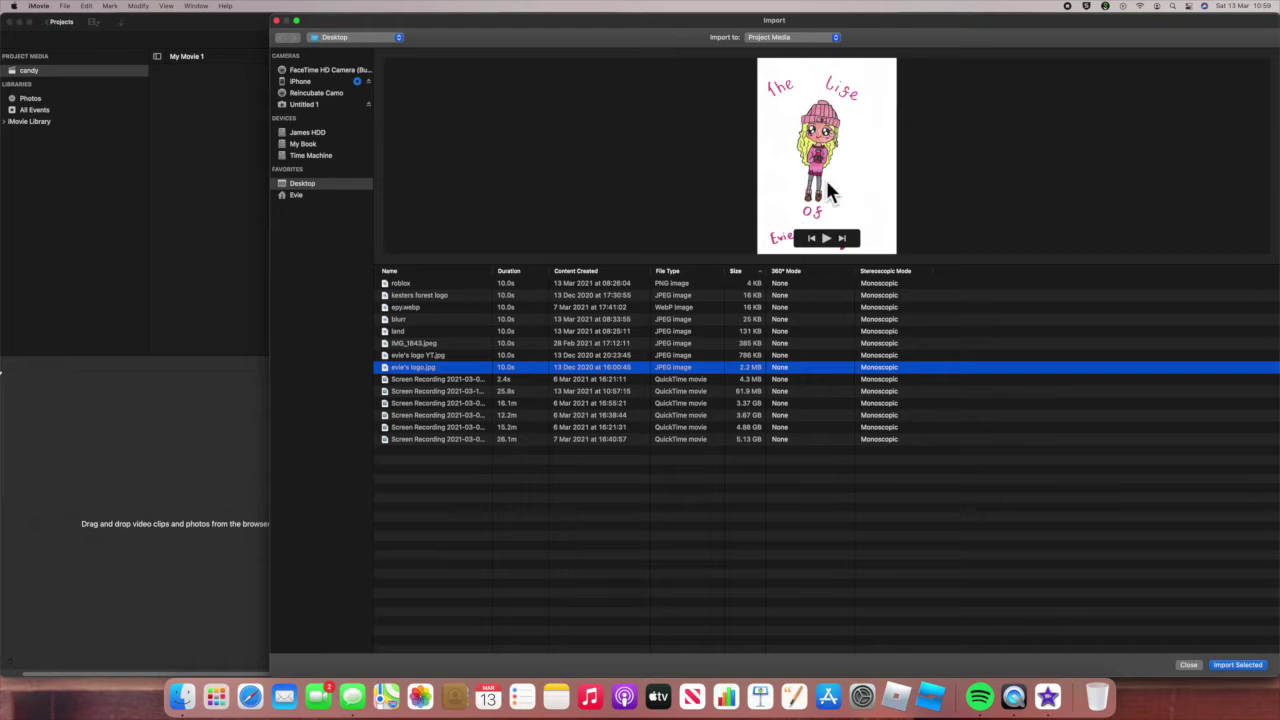
click(1237, 665)
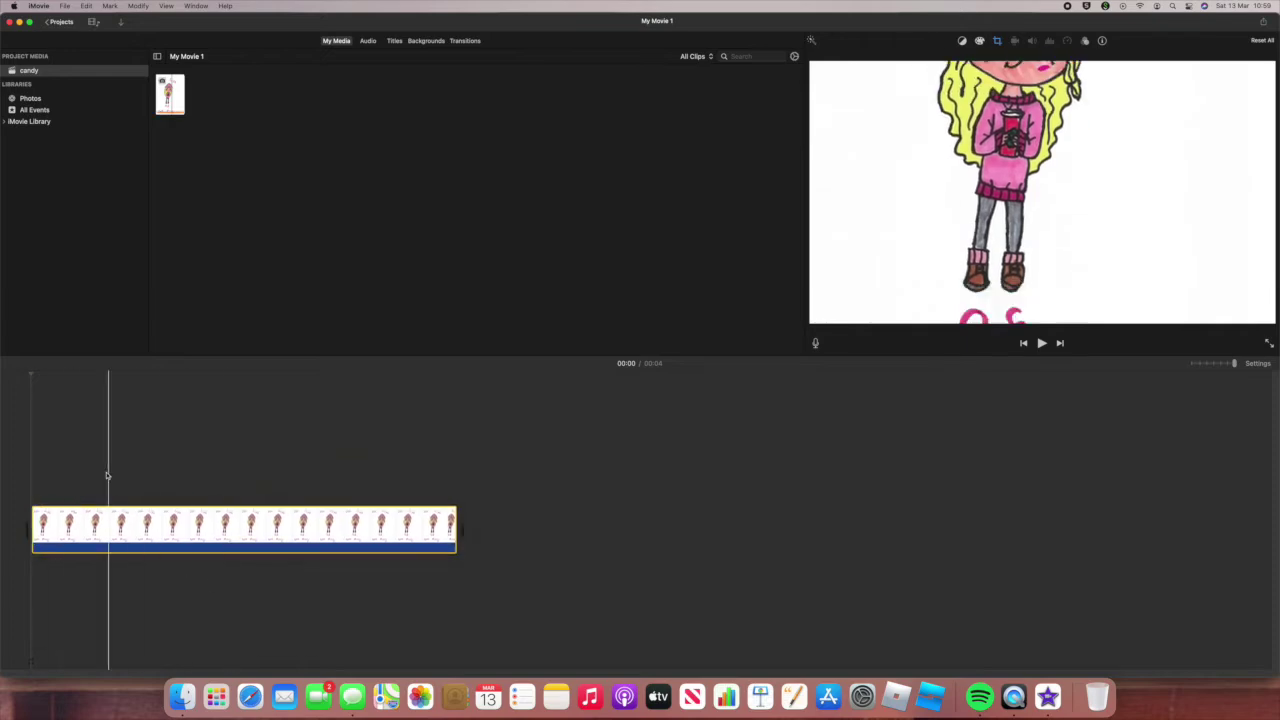
Shorten the logo clip in the timeline to about 1 second and set its crop style to Fit.
click(306, 560)
drag(454, 525, 173, 525)
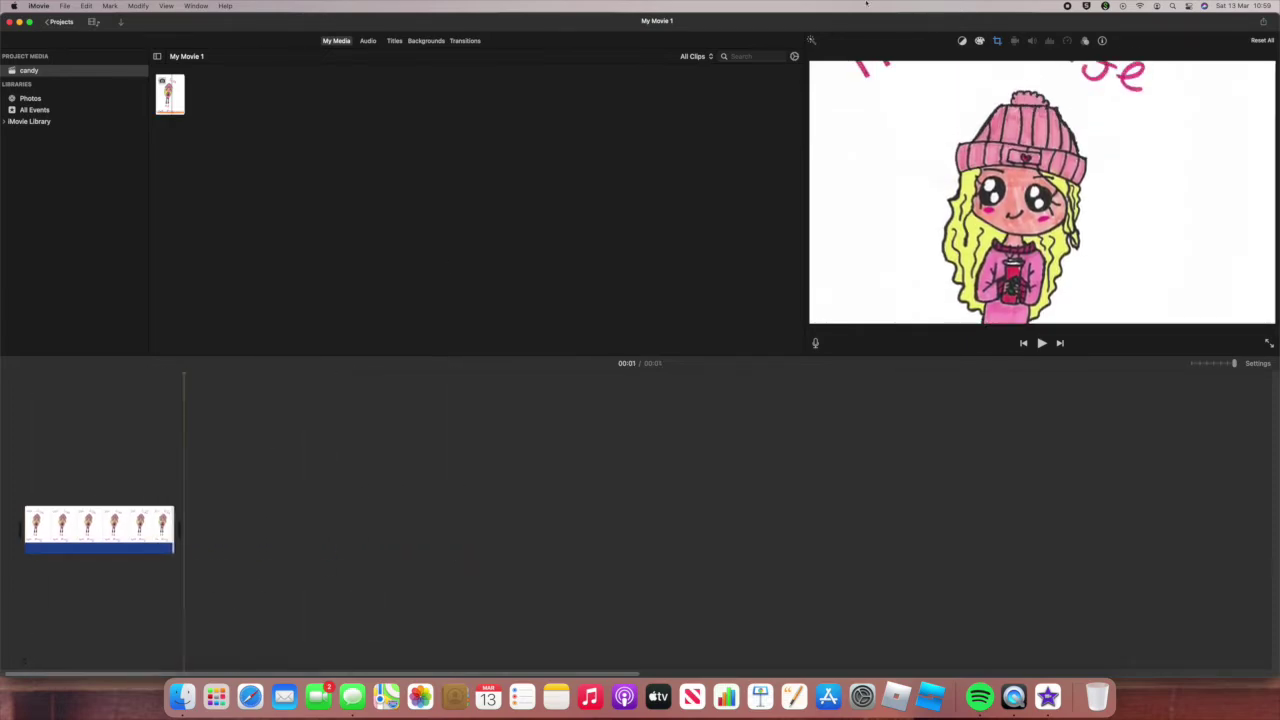
click(997, 41)
click(905, 59)
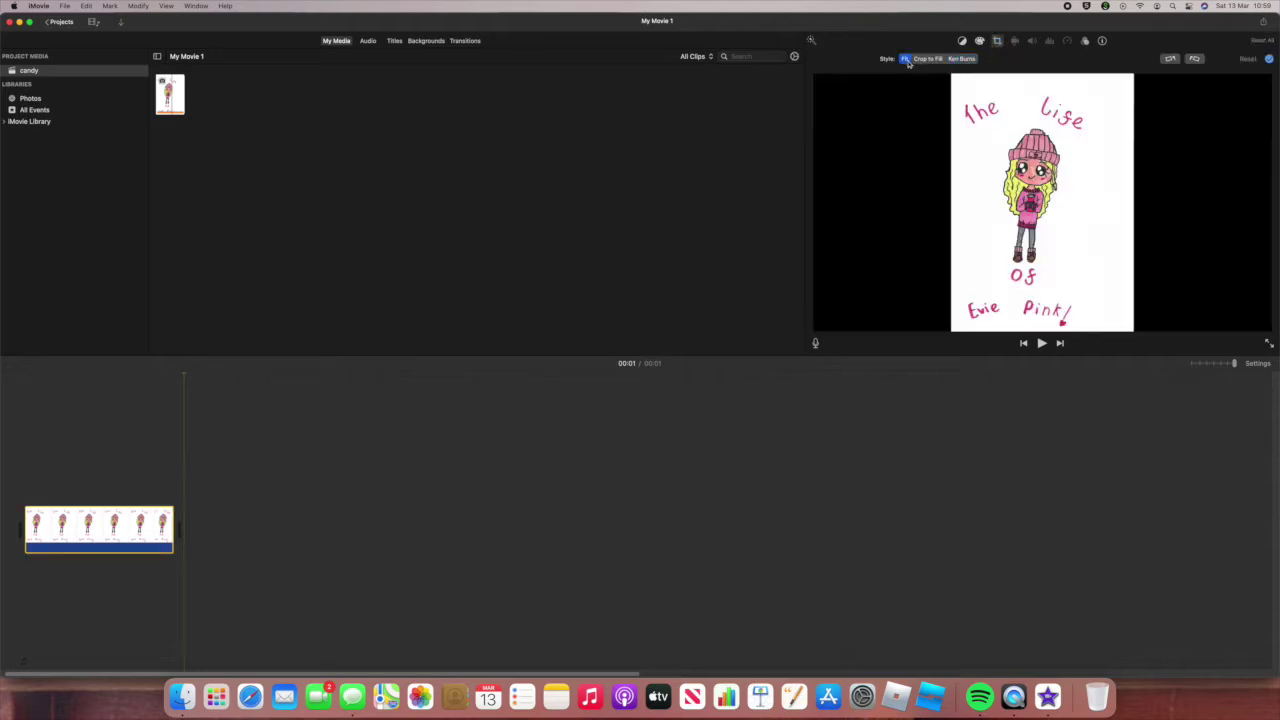
Preview the theme music tracks Travel, Simple, Playful, News, Neon, Modern and Bright.
click(368, 41)
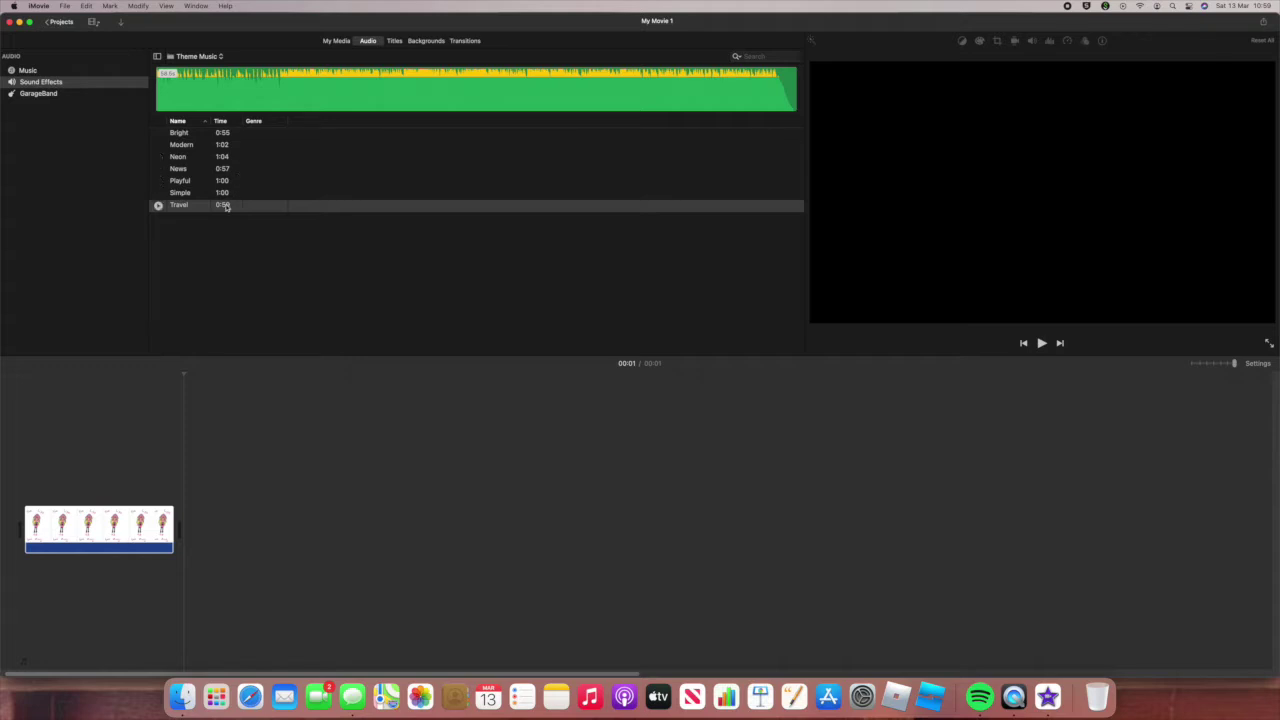
click(226, 207)
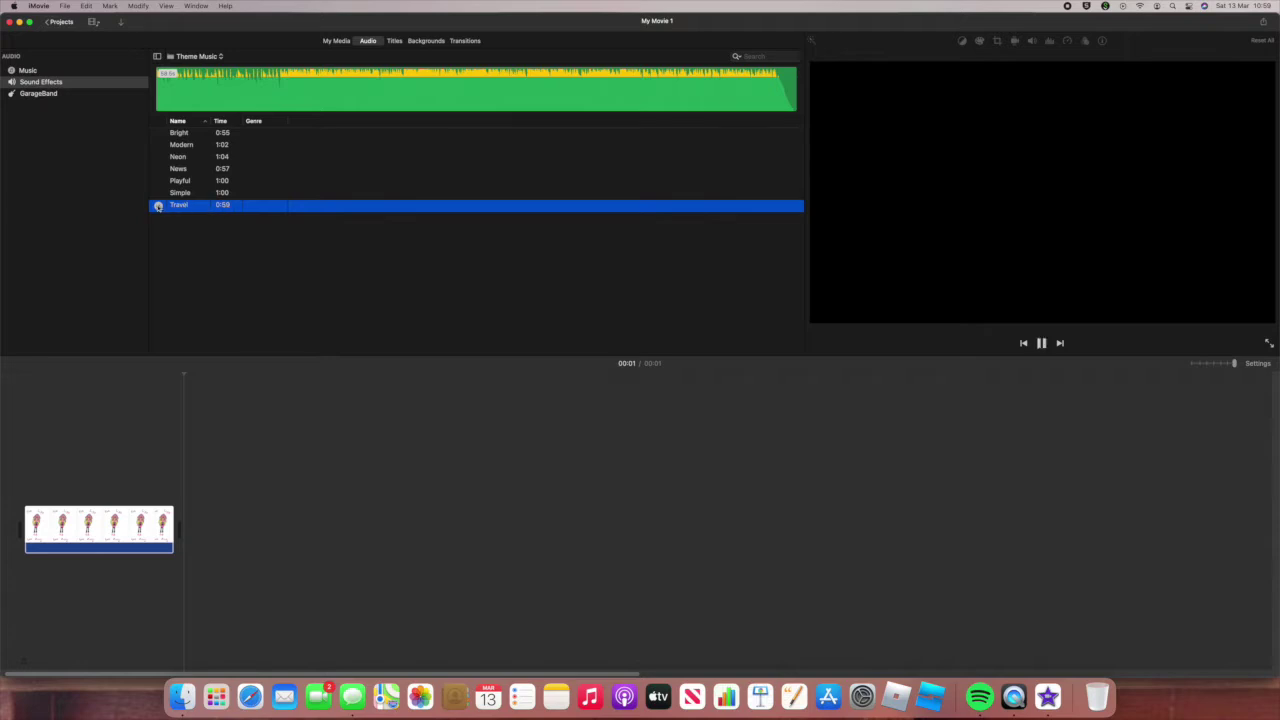
click(158, 206)
key(XF86AudioRaiseVolume)
key(XF86AudioRaiseVolume)
click(158, 206)
click(158, 194)
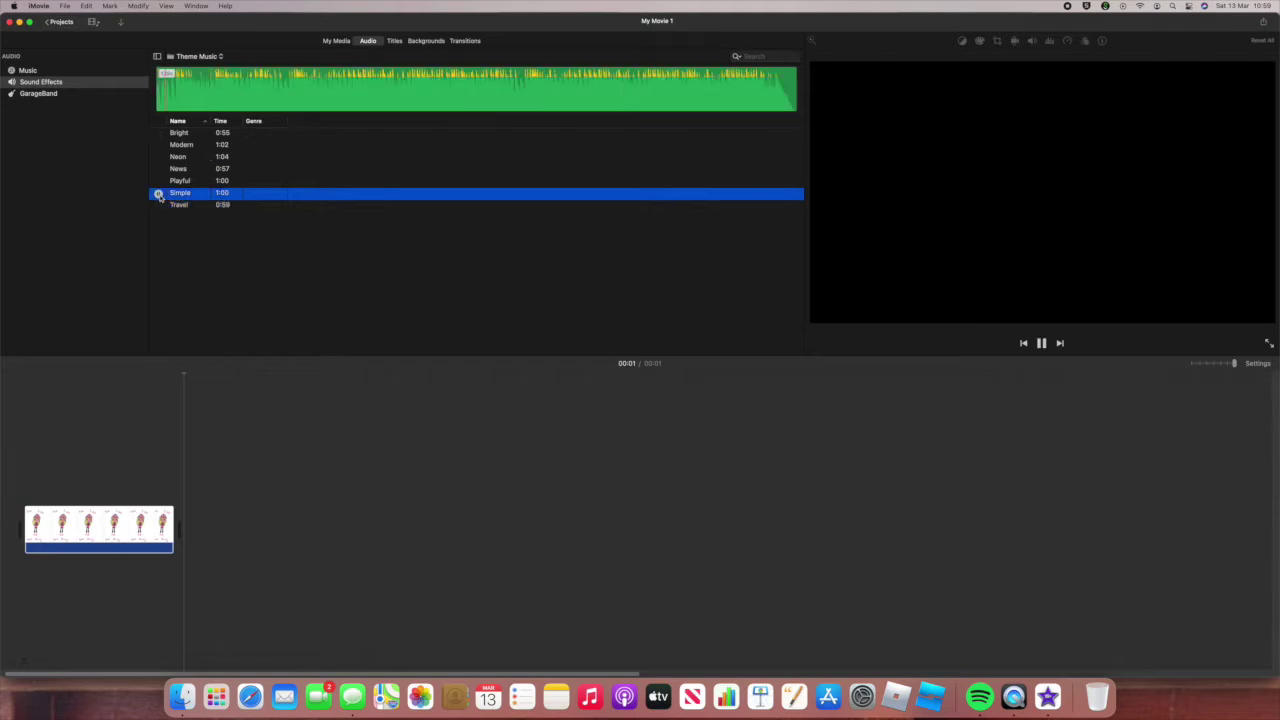
click(158, 182)
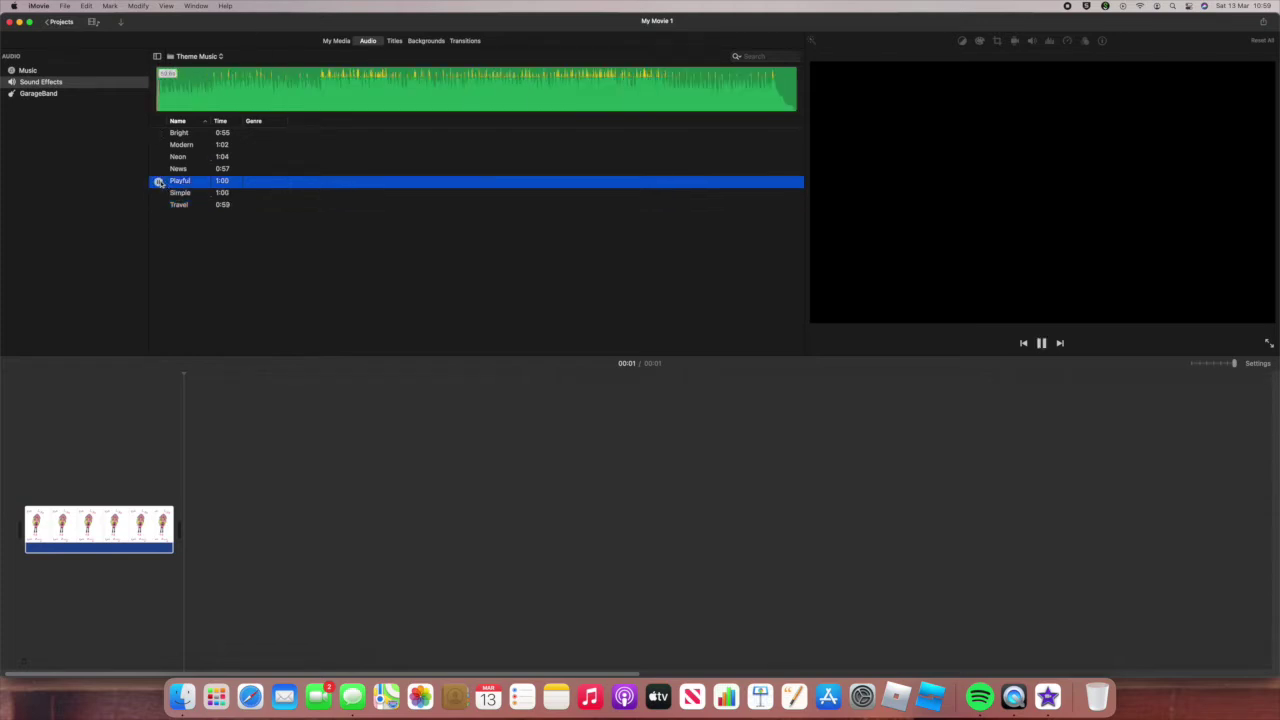
click(158, 170)
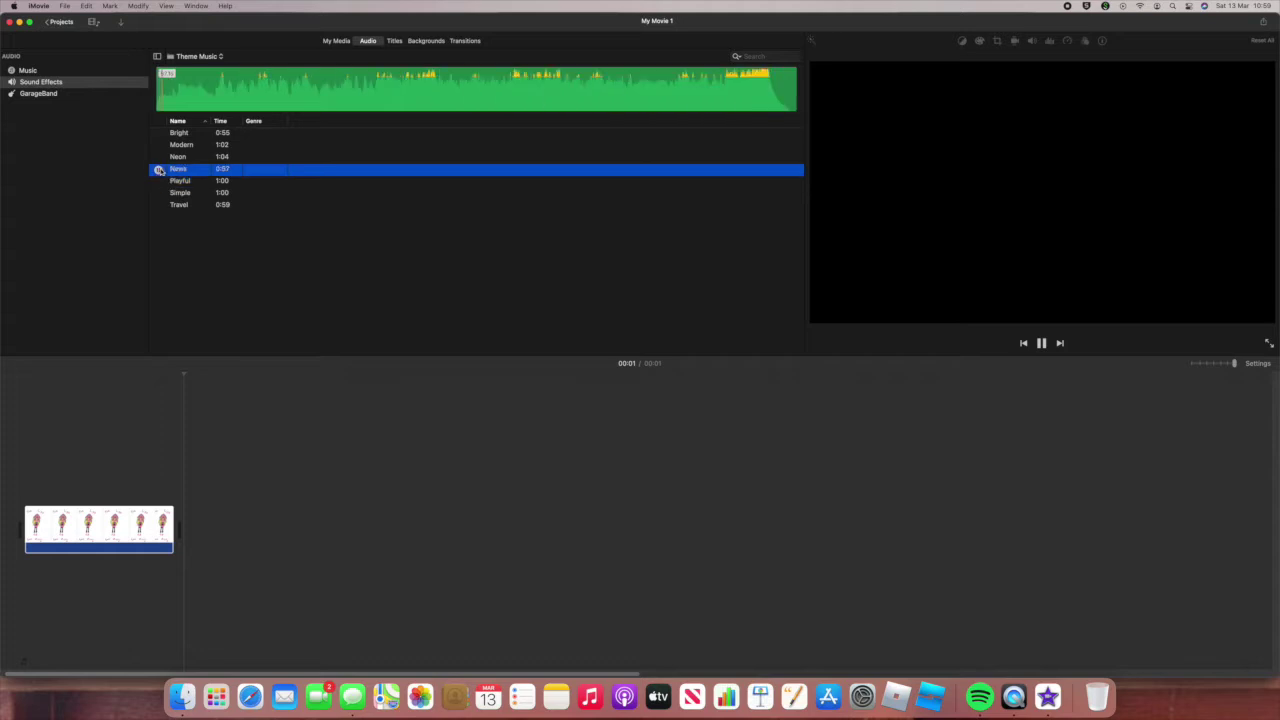
click(158, 158)
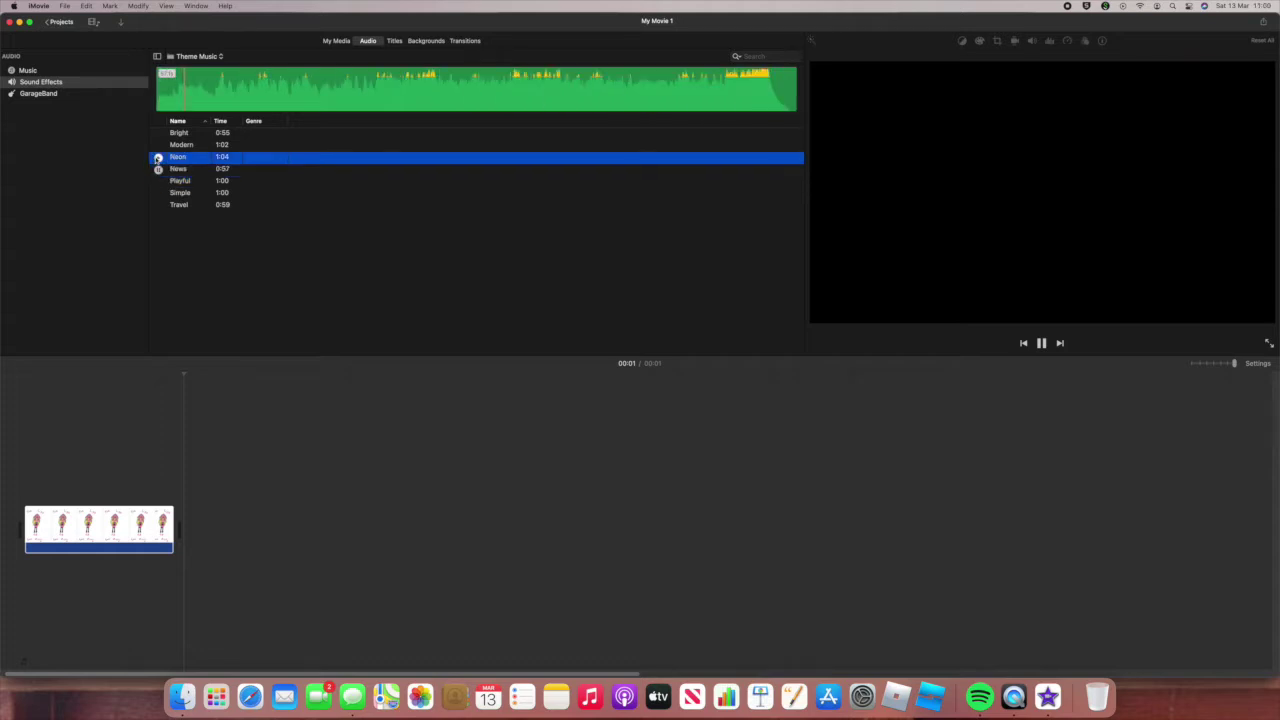
click(158, 146)
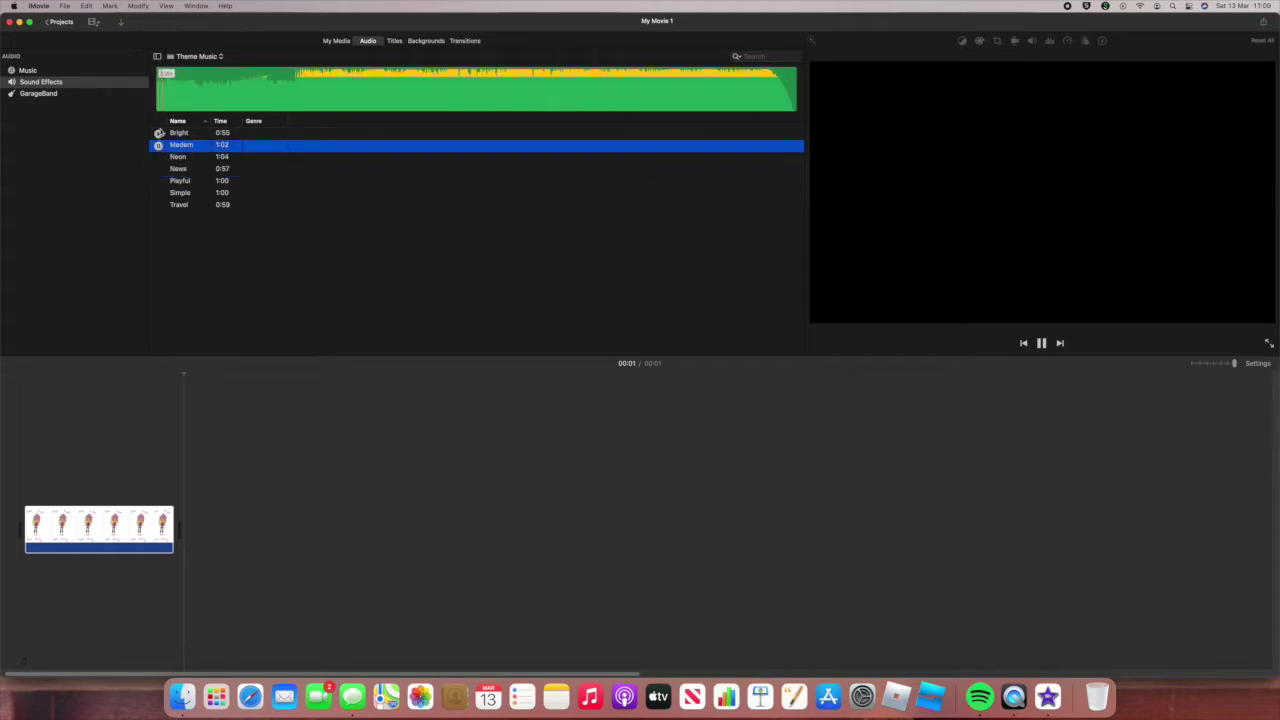
click(158, 133)
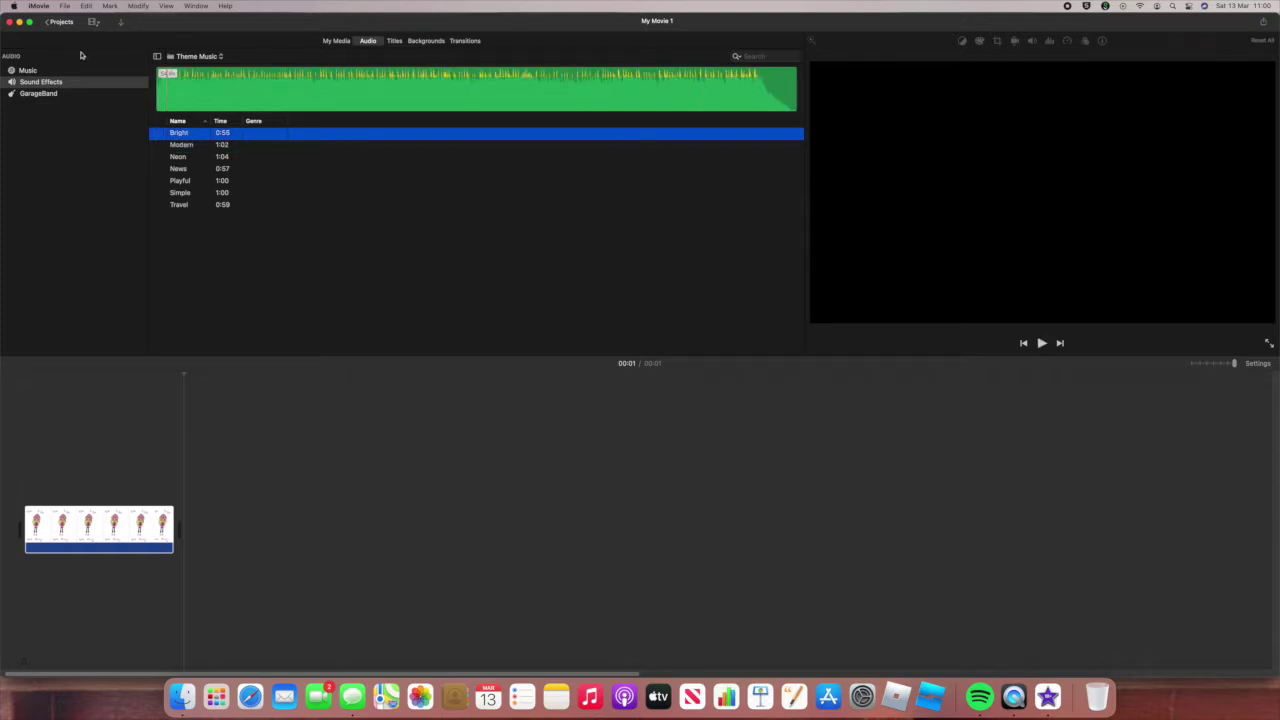
Examine the Music and GarageBand audio libraries and the list of sound effect categories.
click(27, 71)
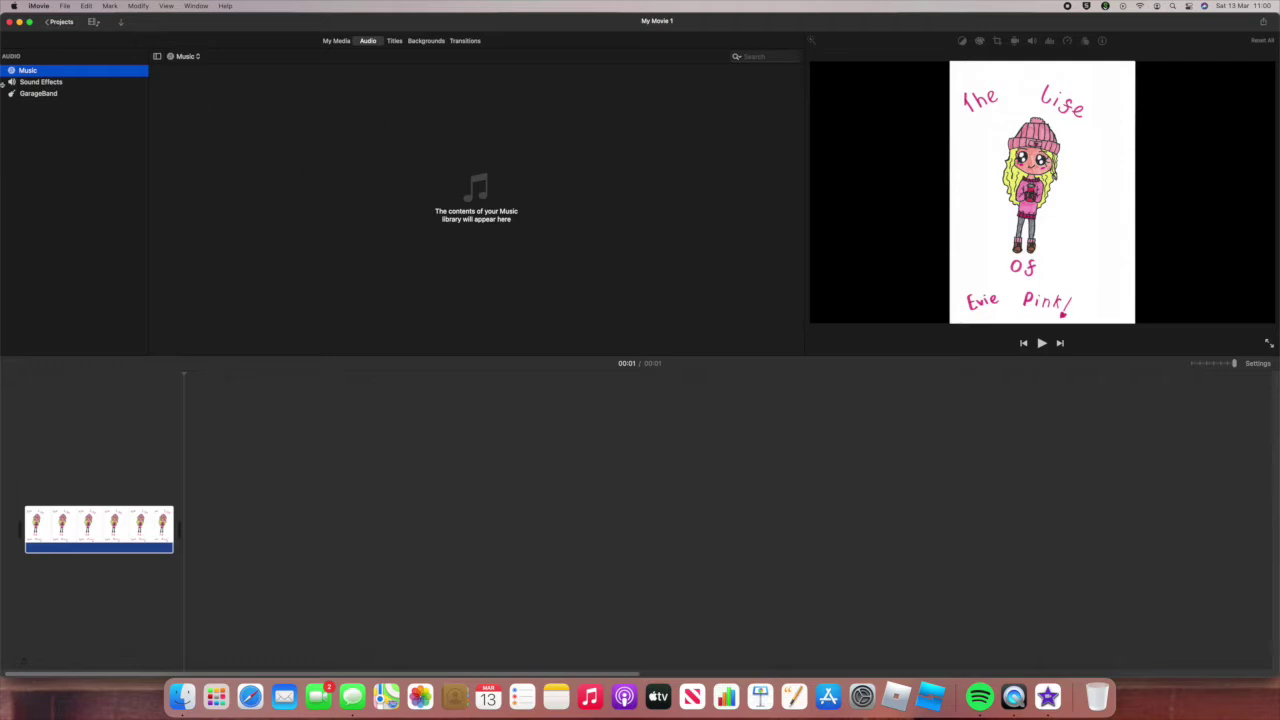
click(40, 94)
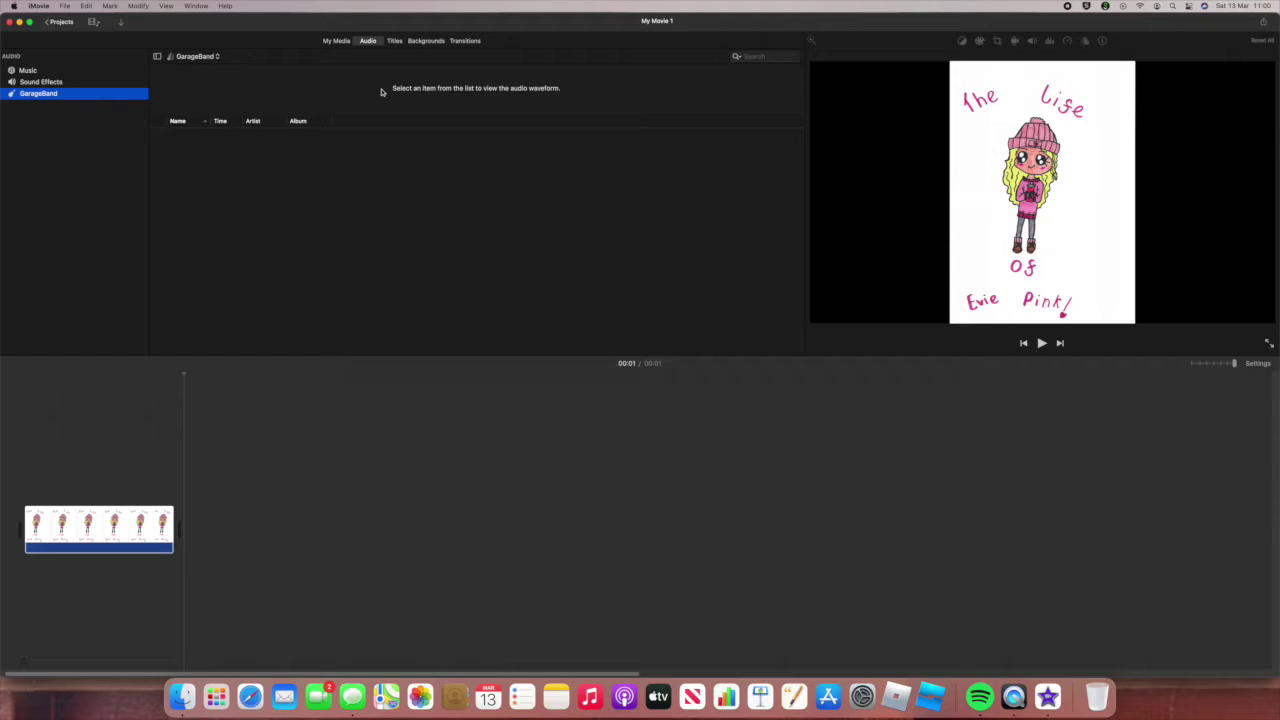
click(337, 41)
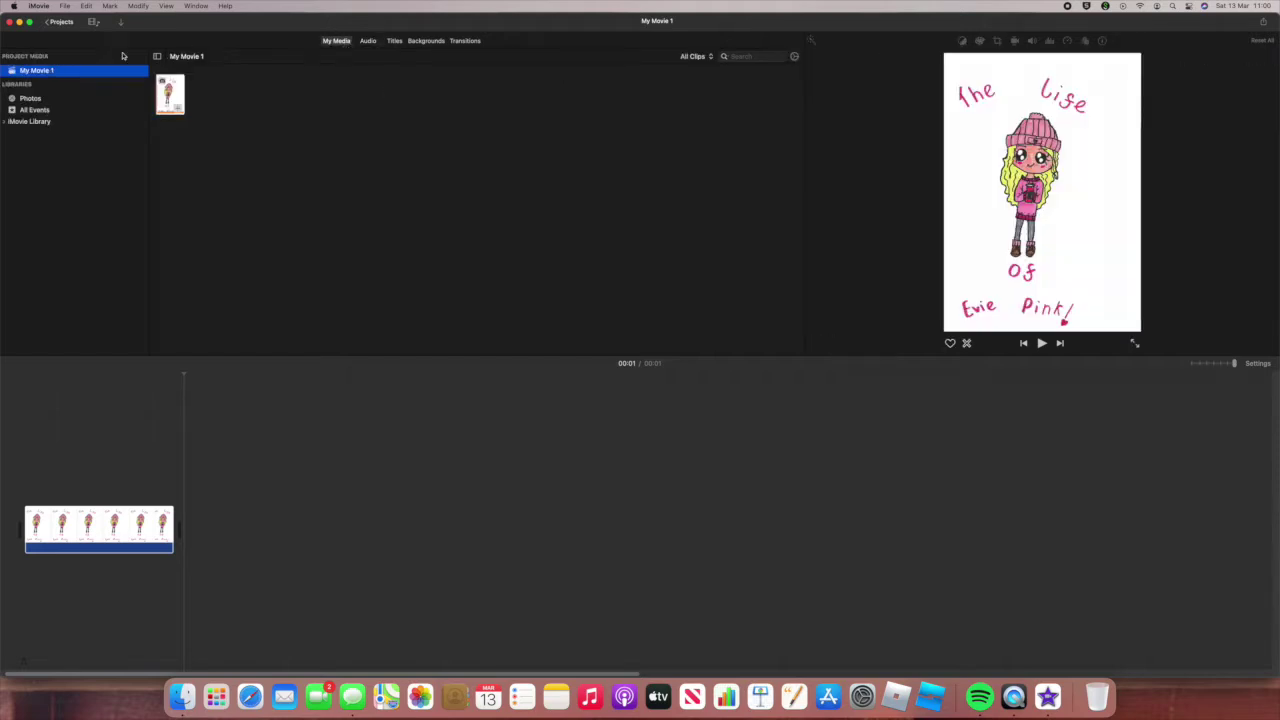
click(78, 525)
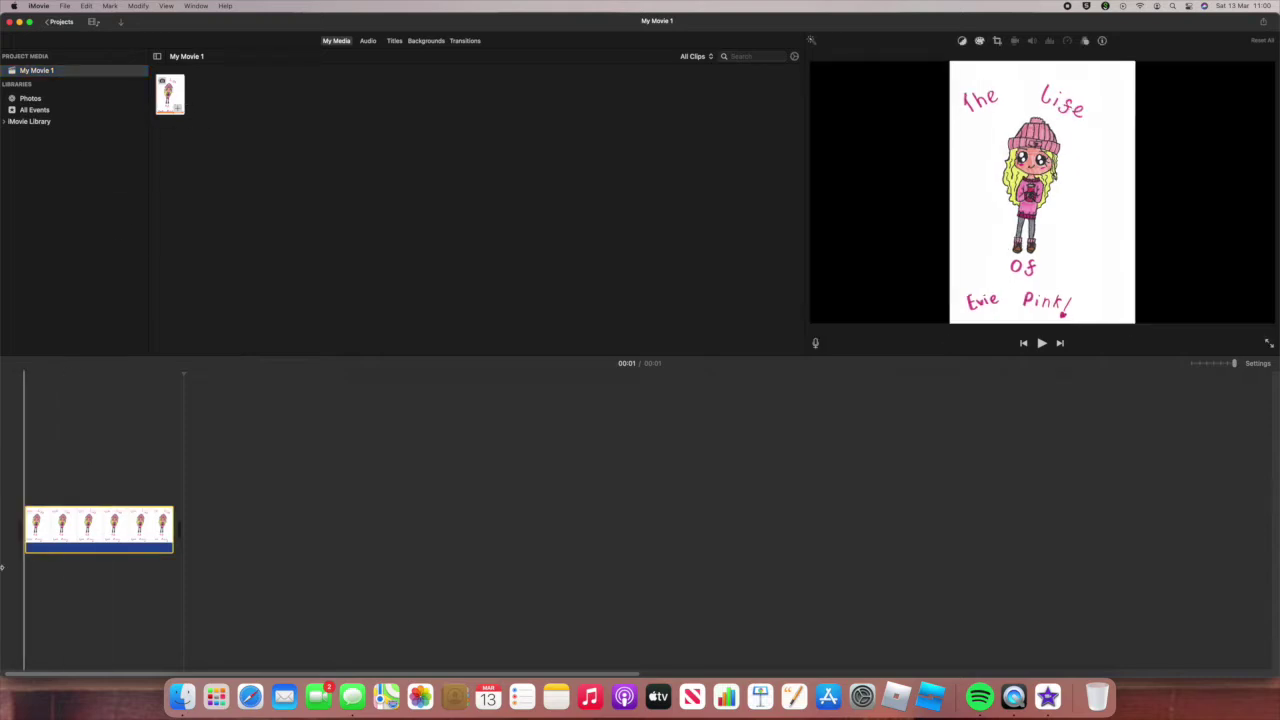
click(368, 41)
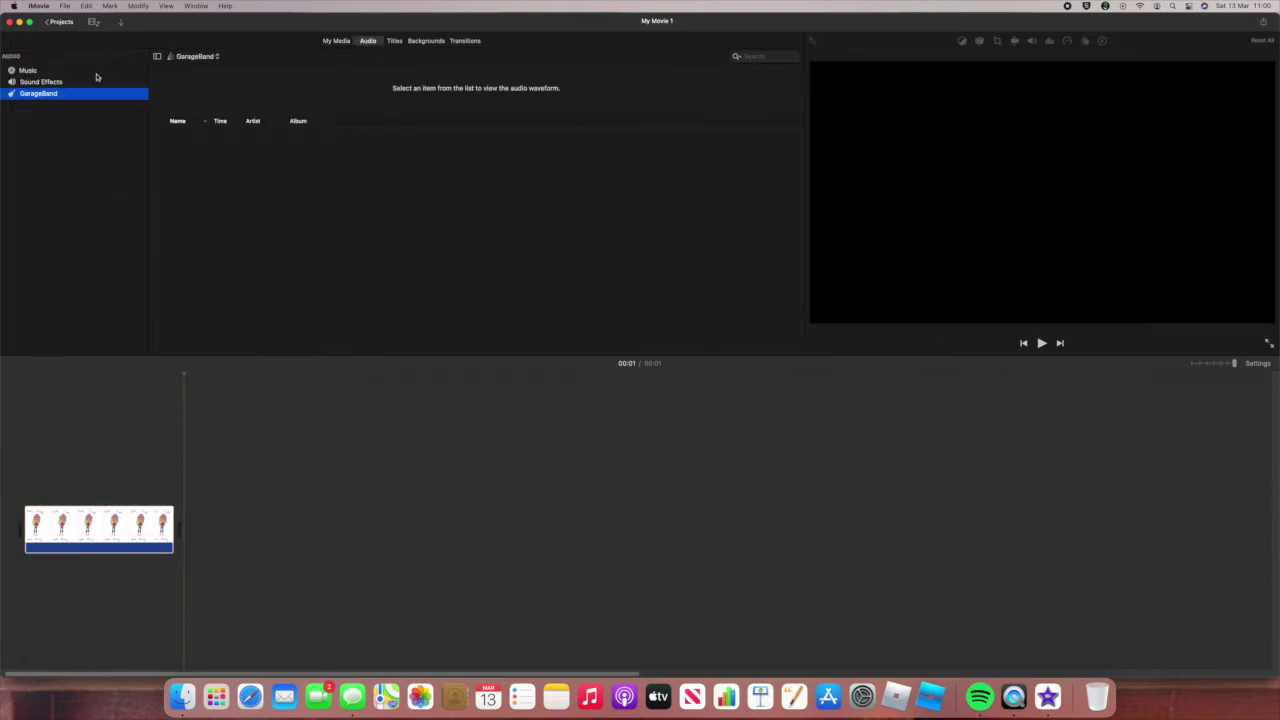
click(44, 83)
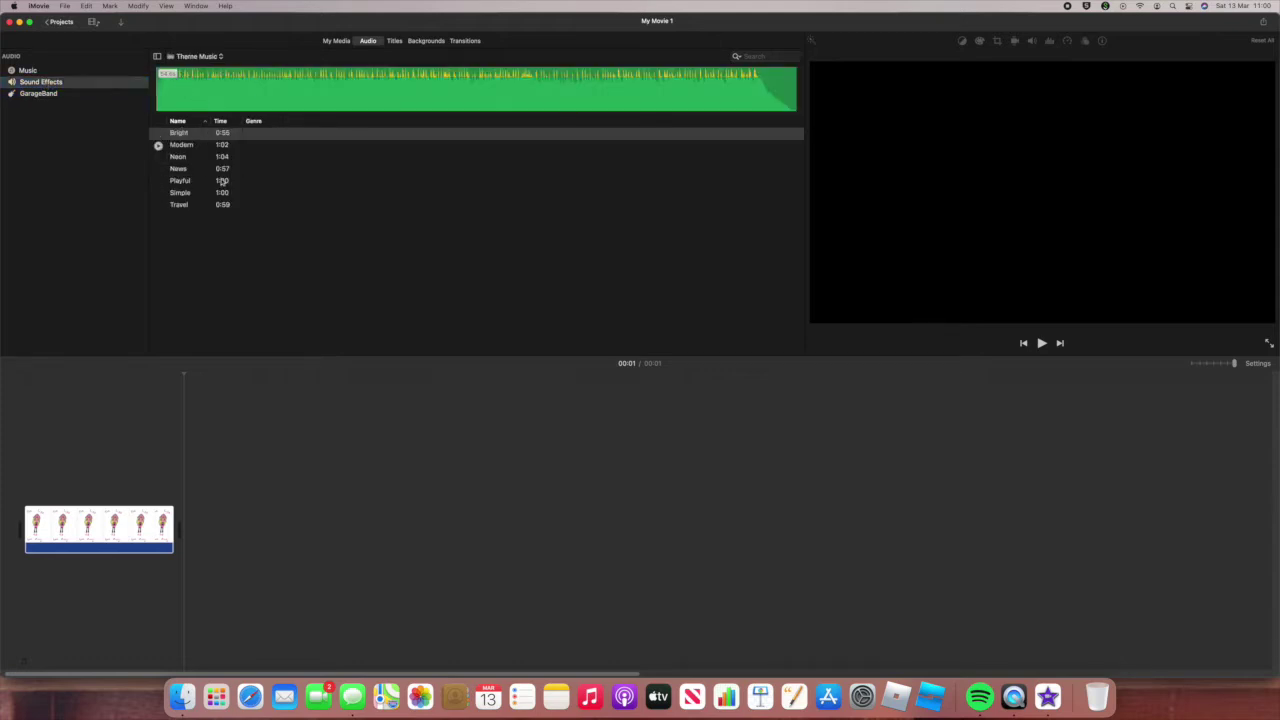
click(201, 56)
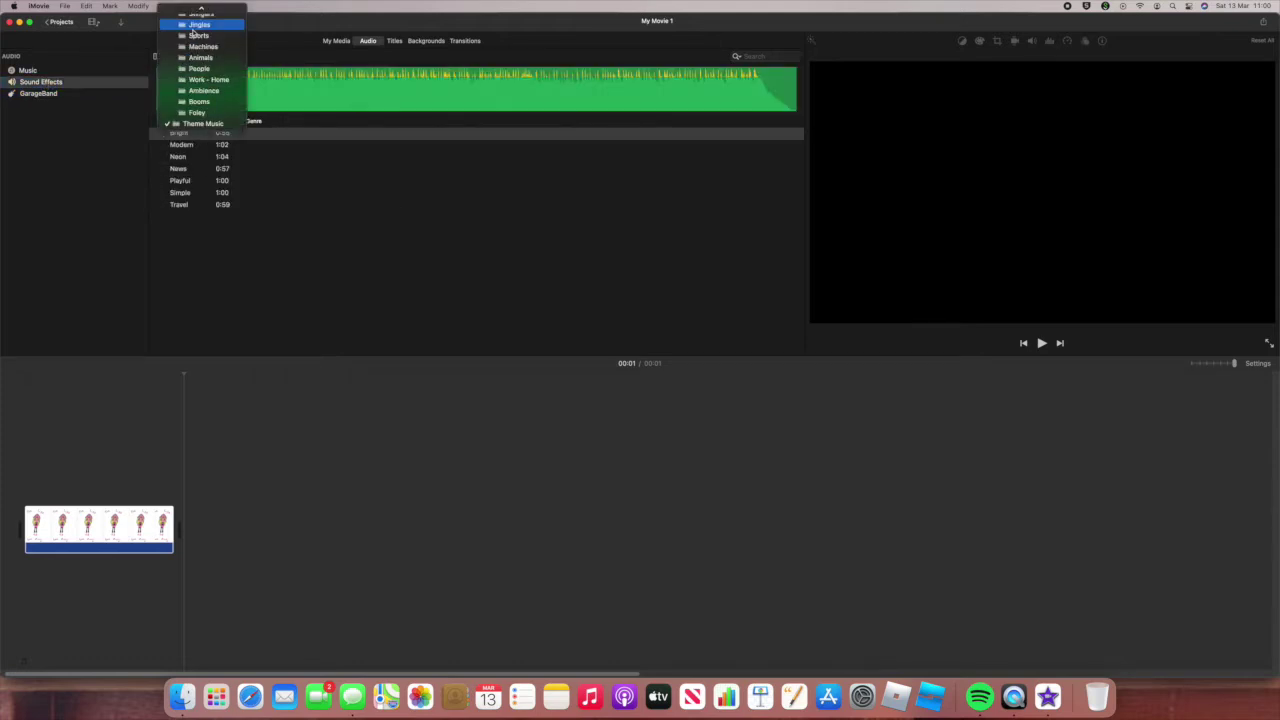
click(157, 50)
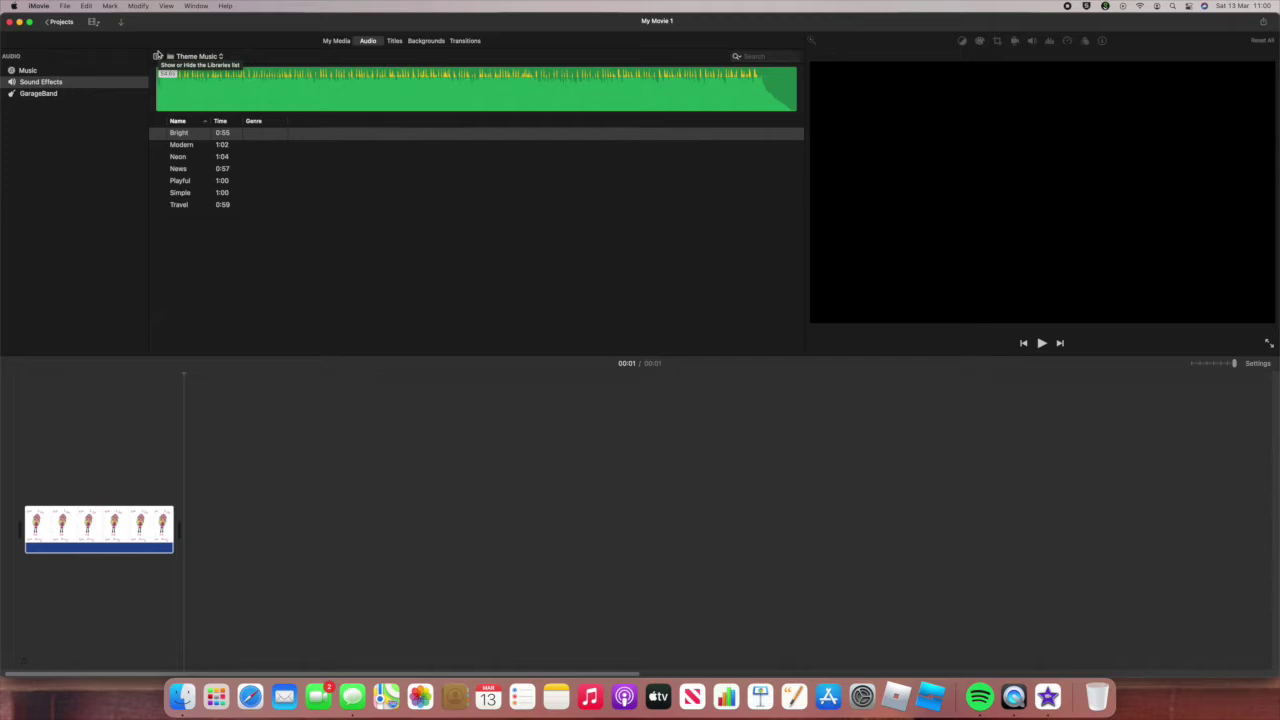
Add the Boogie Lights title above the logo clip in the timeline, starting near the clip's beginning.
click(397, 42)
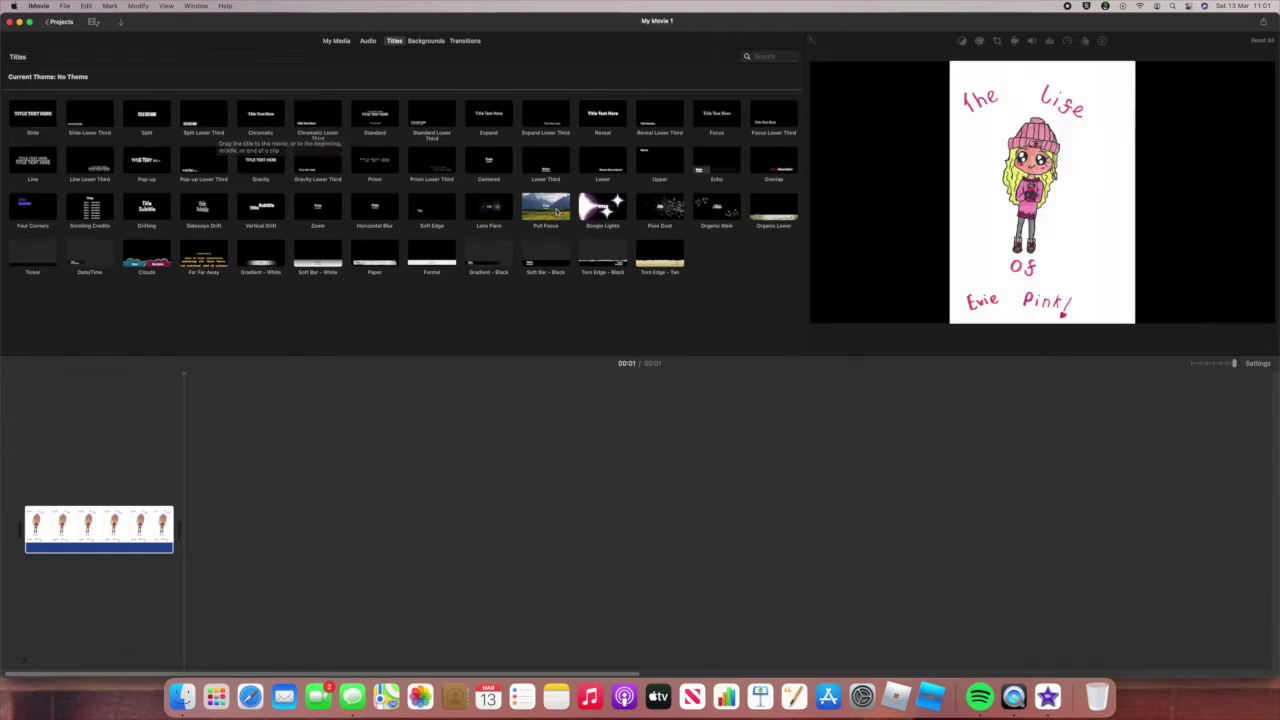
click(602, 207)
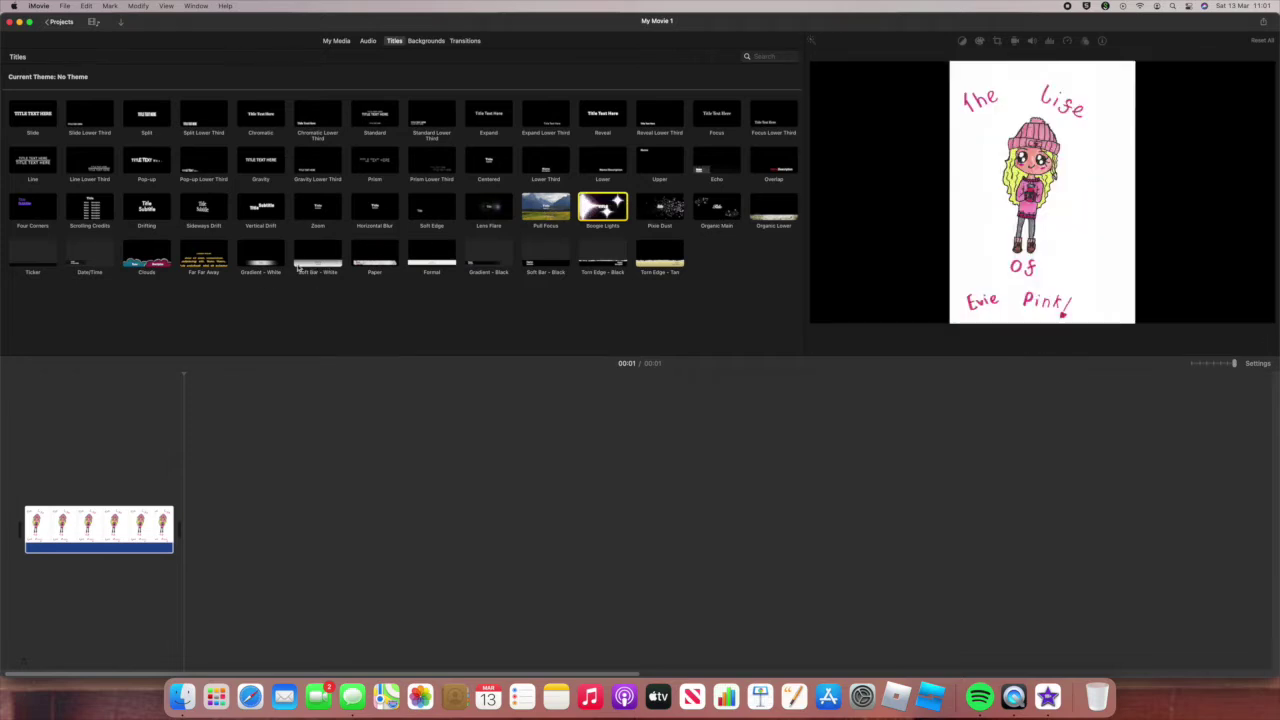
click(110, 528)
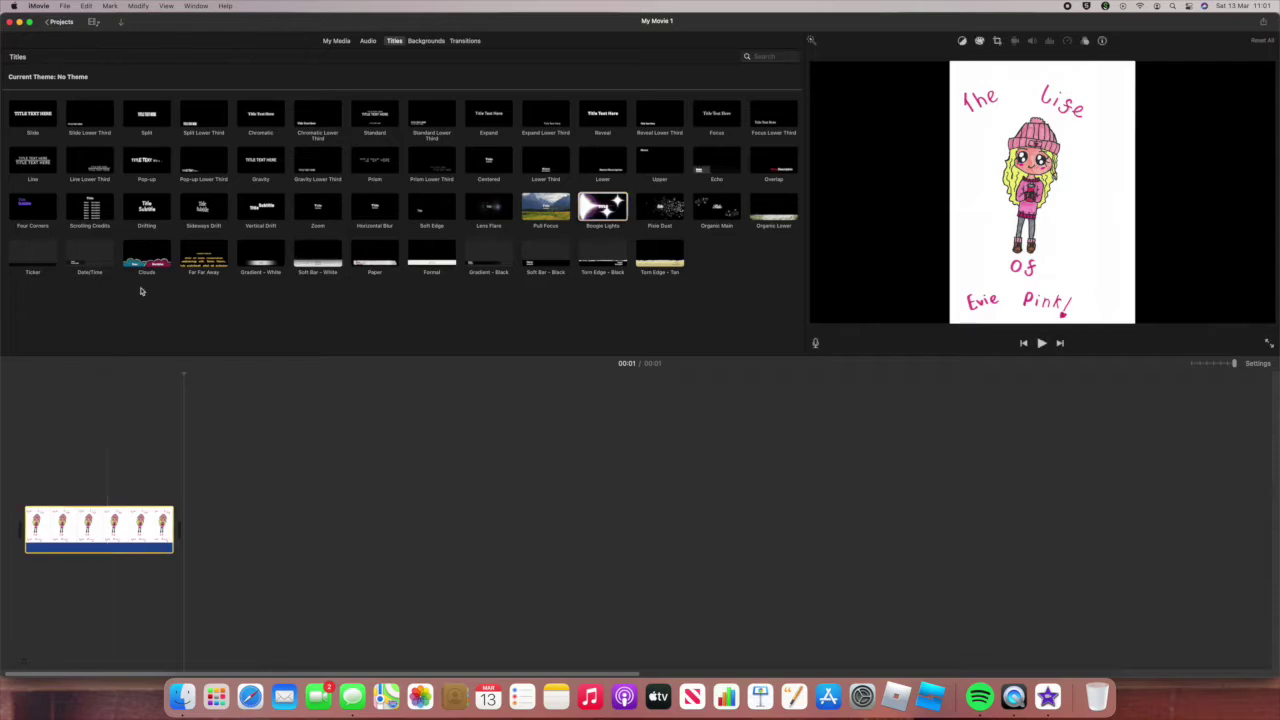
click(200, 258)
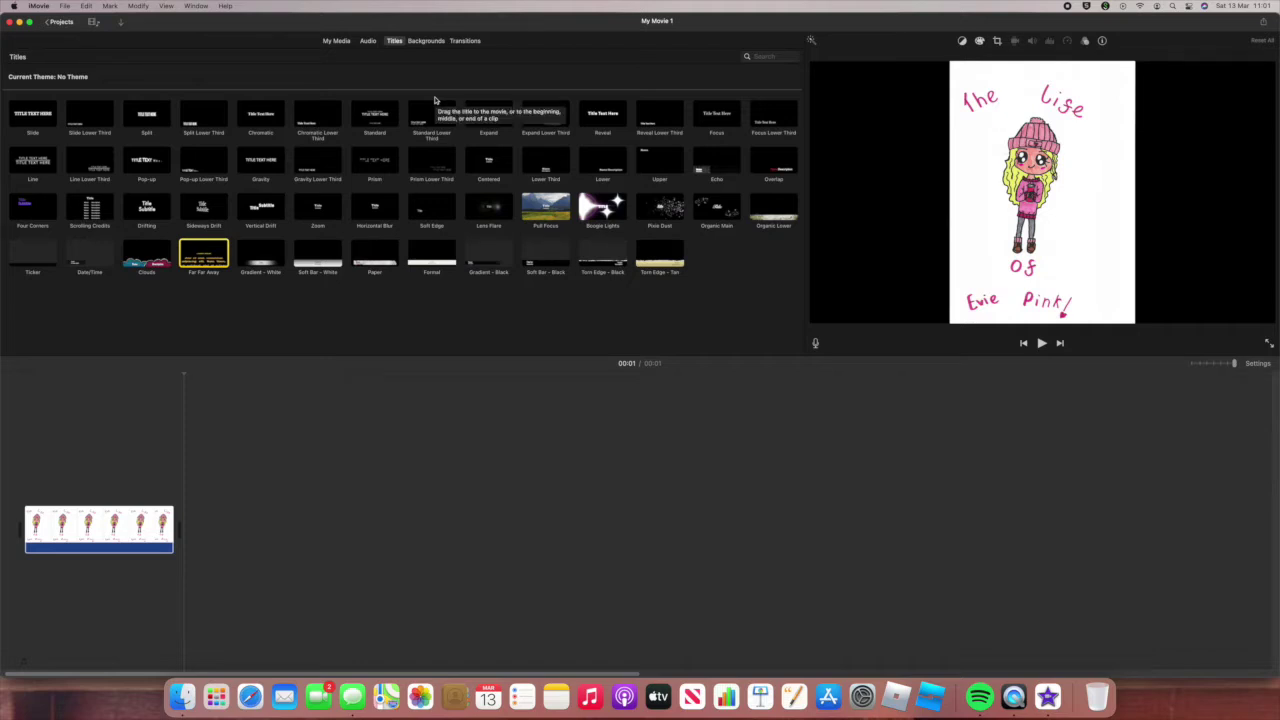
click(100, 530)
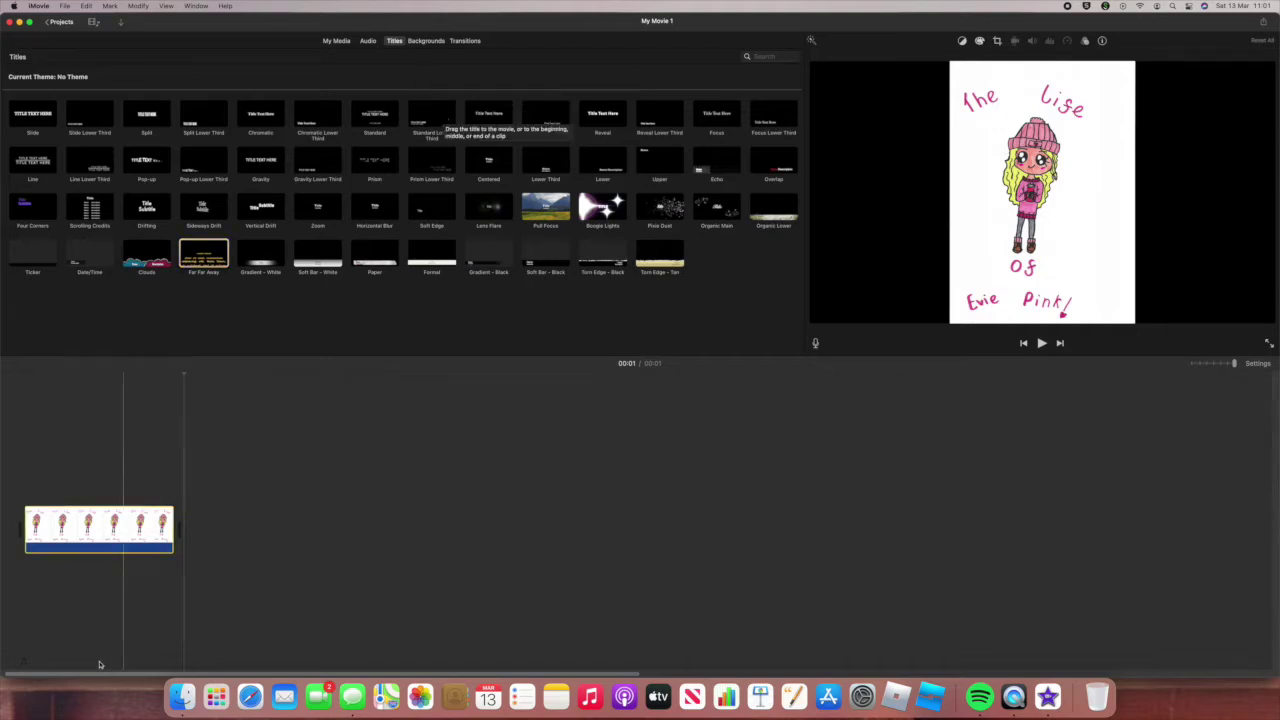
drag(600, 207, 78, 495)
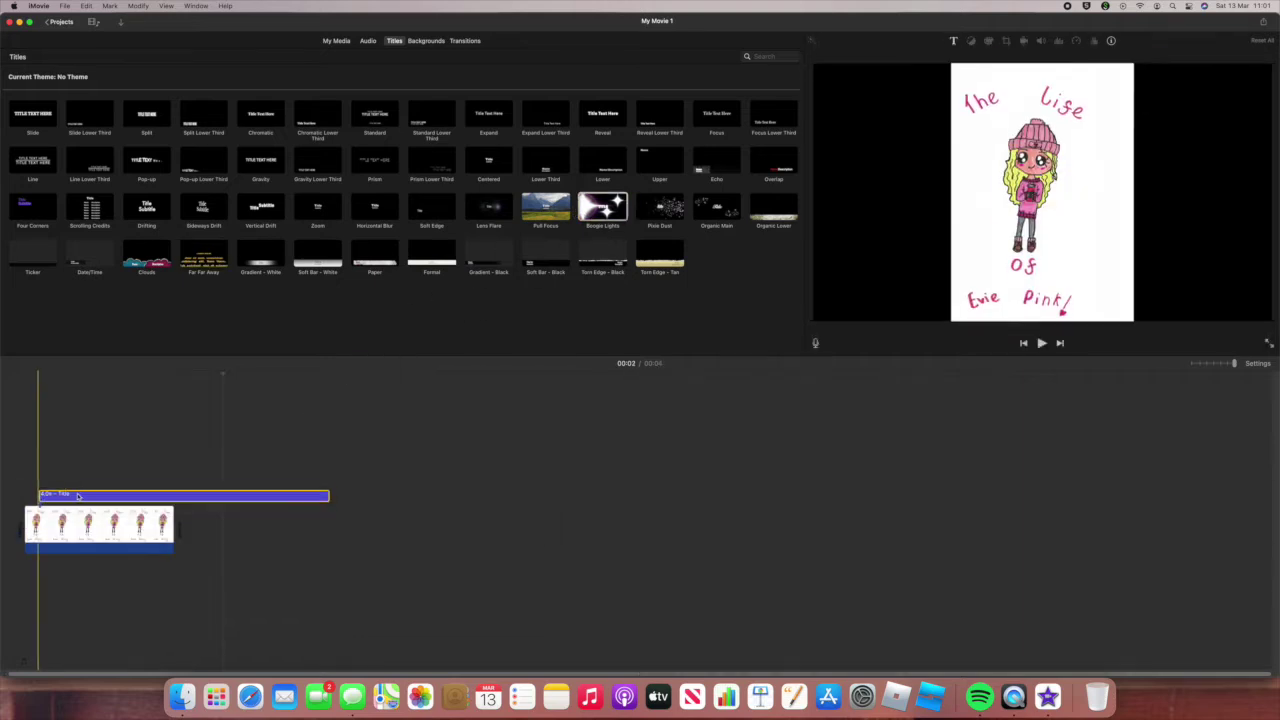
Replace the title's placeholder text with "Bye!!".
click(238, 500)
click(245, 497)
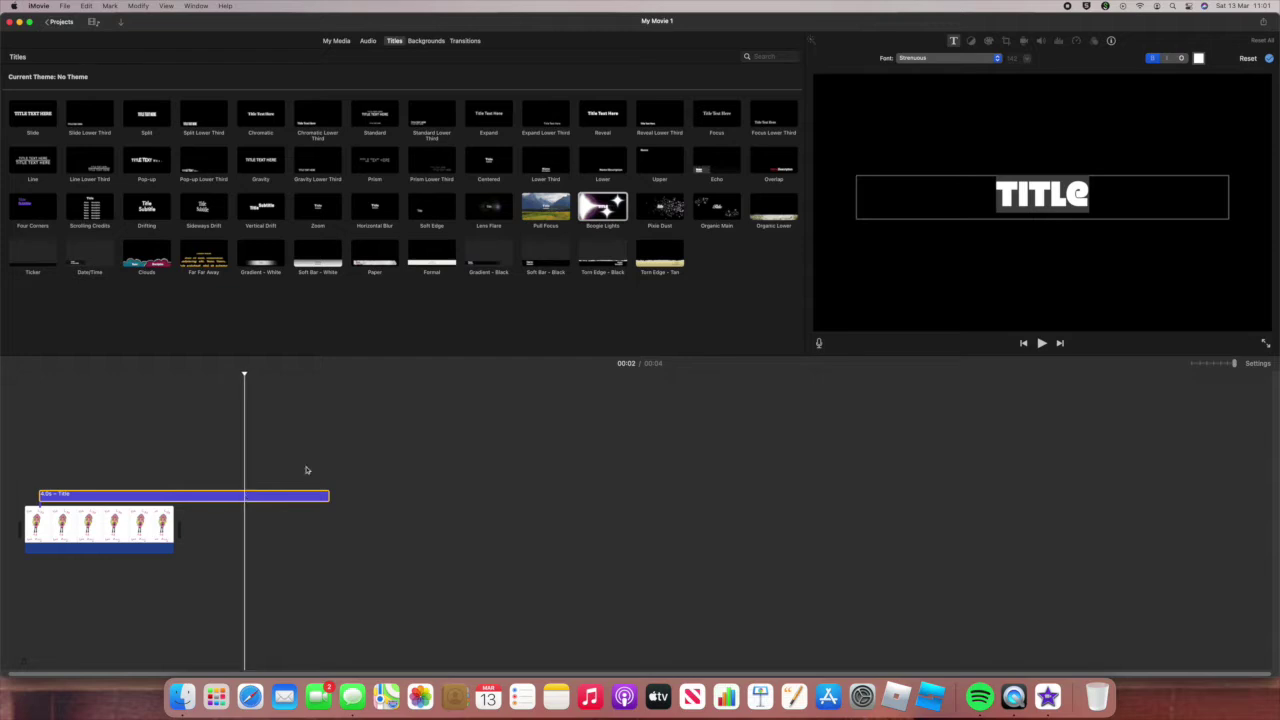
double_click(1048, 200)
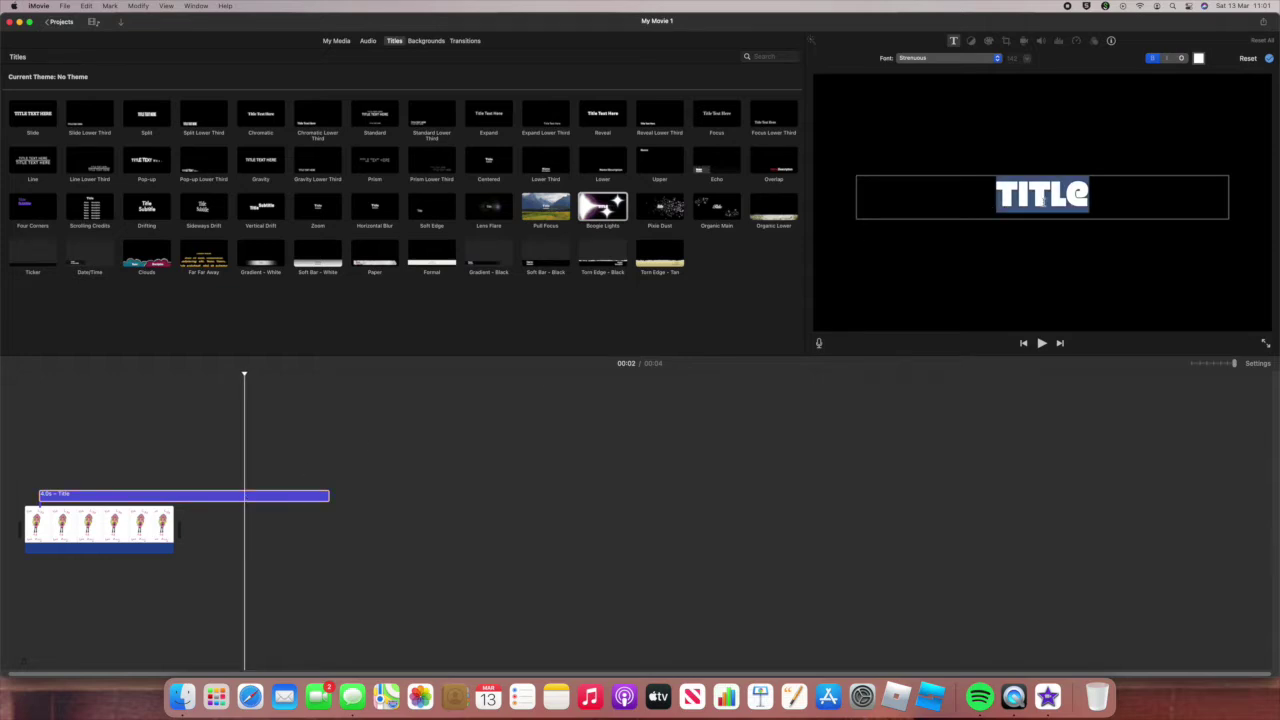
key(BackSpace)
text(Bye!!)
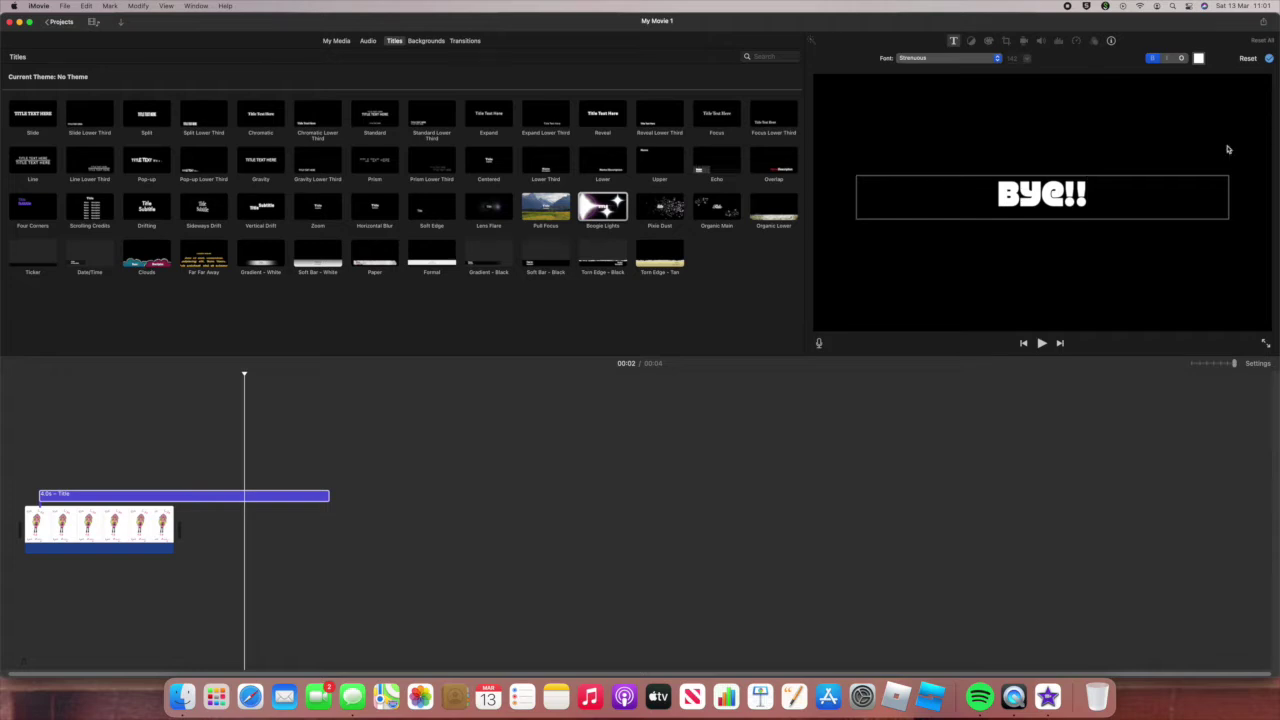
Set the colour of the "Bye!!" title text to light blue.
drag(1092, 194, 957, 187)
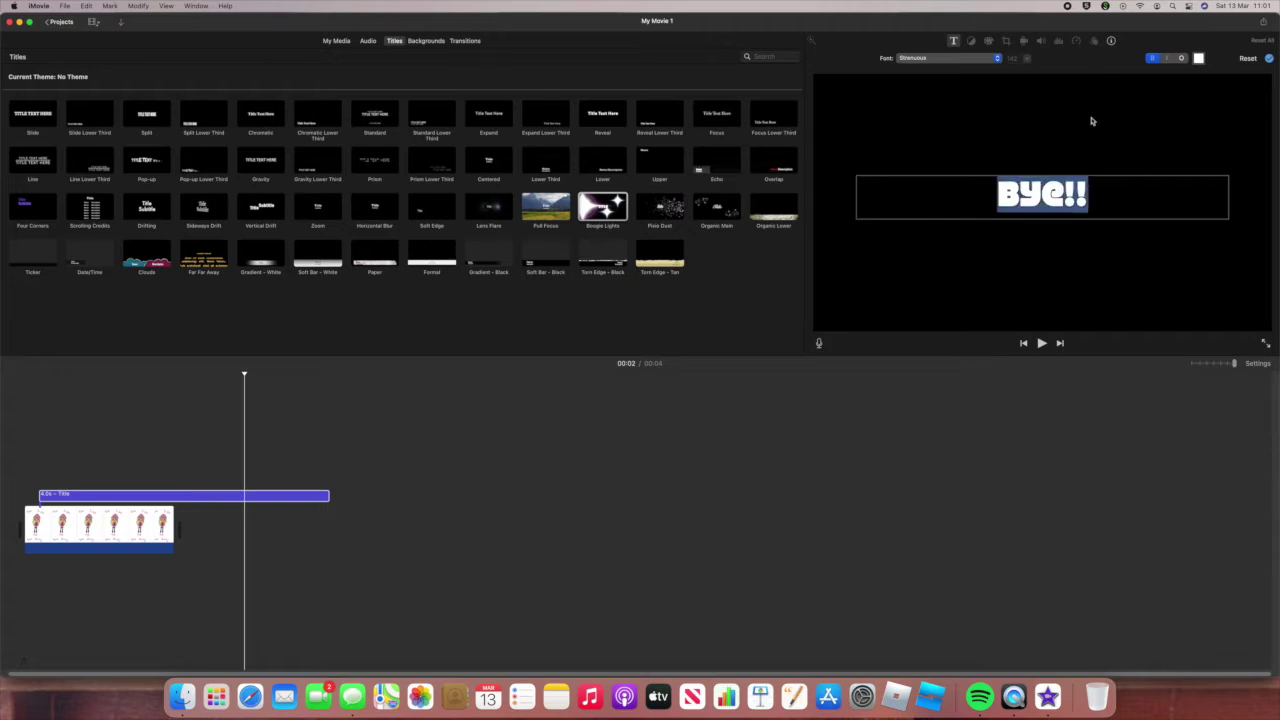
click(1199, 58)
click(39, 594)
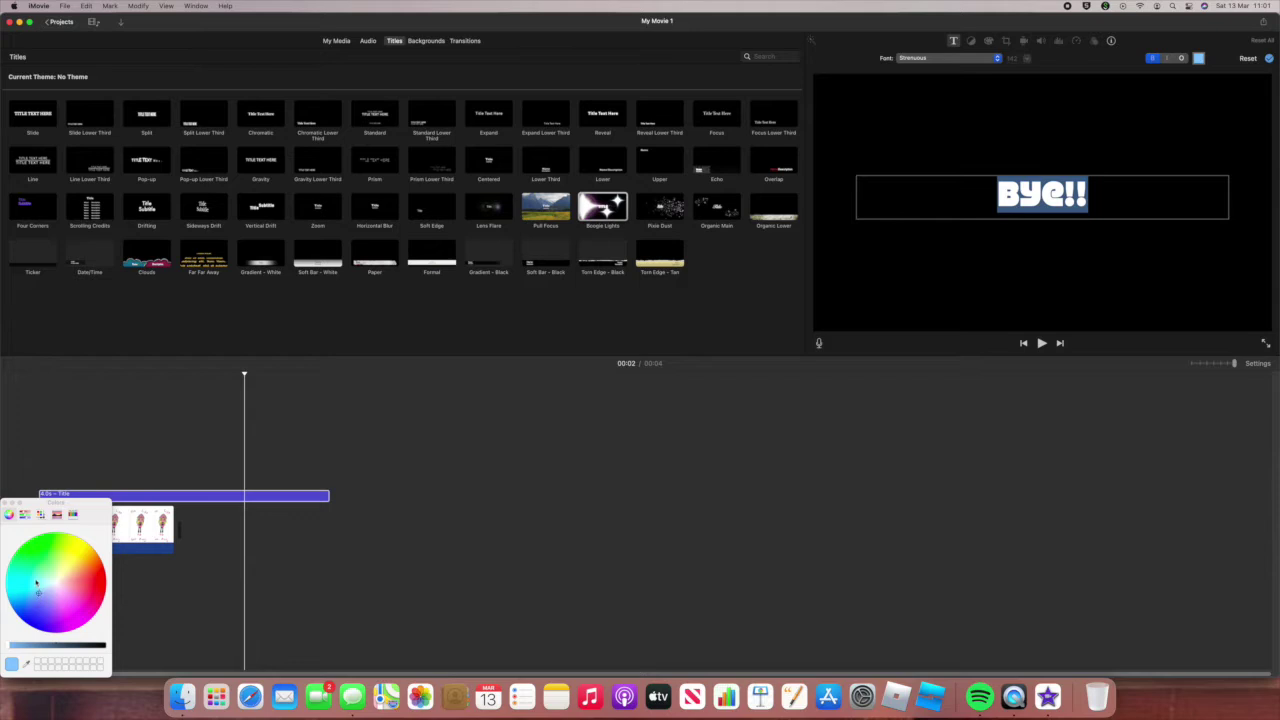
Close the colour picker and delete the "Bye!!" title from the timeline.
click(128, 495)
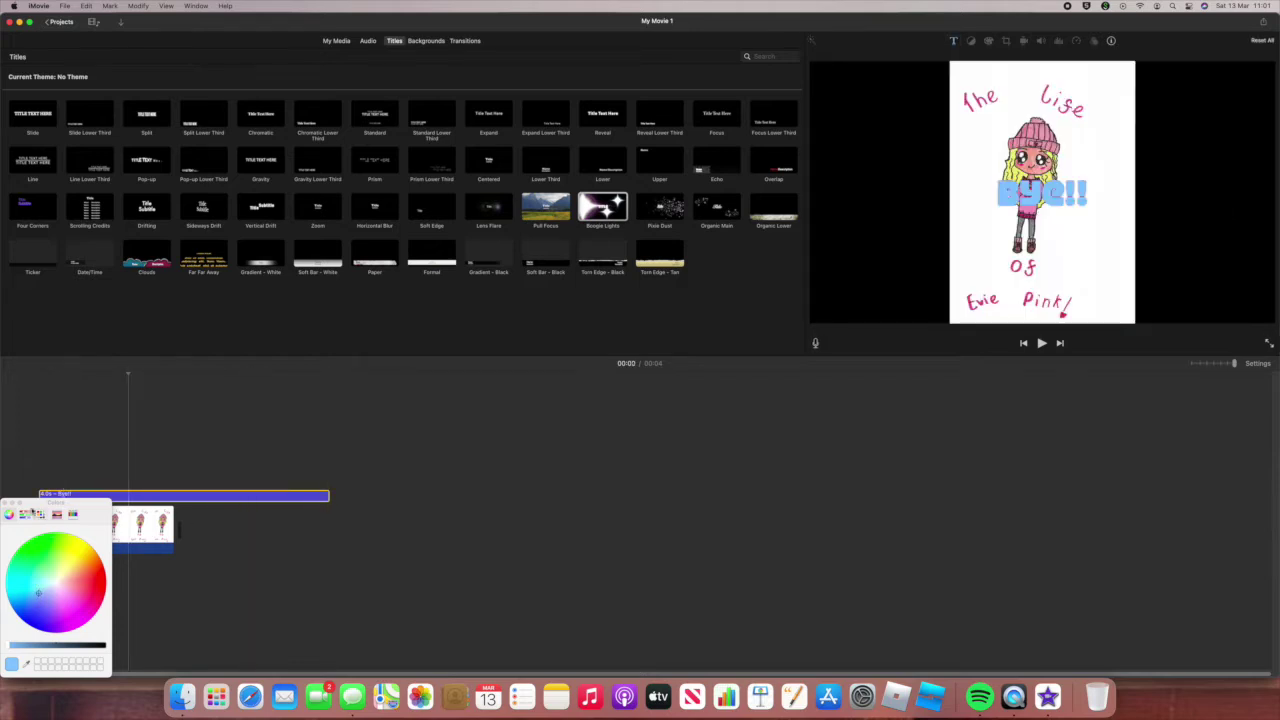
click(6, 503)
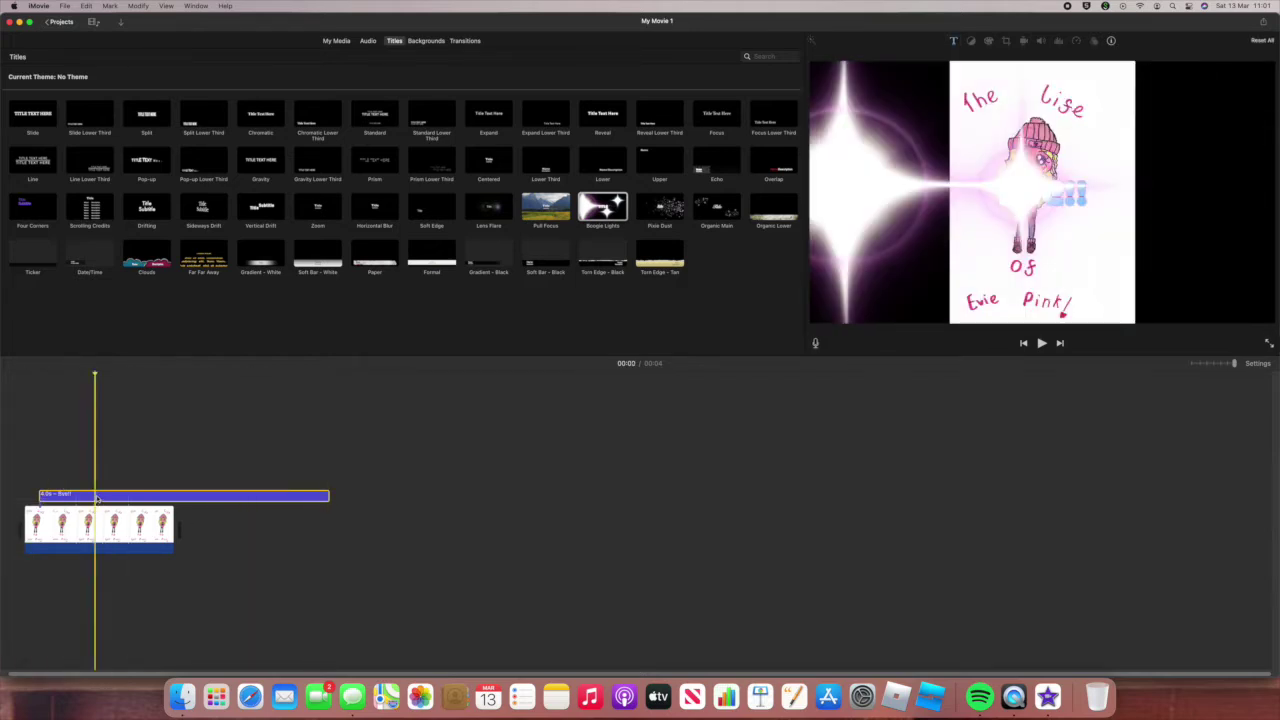
key(Delete)
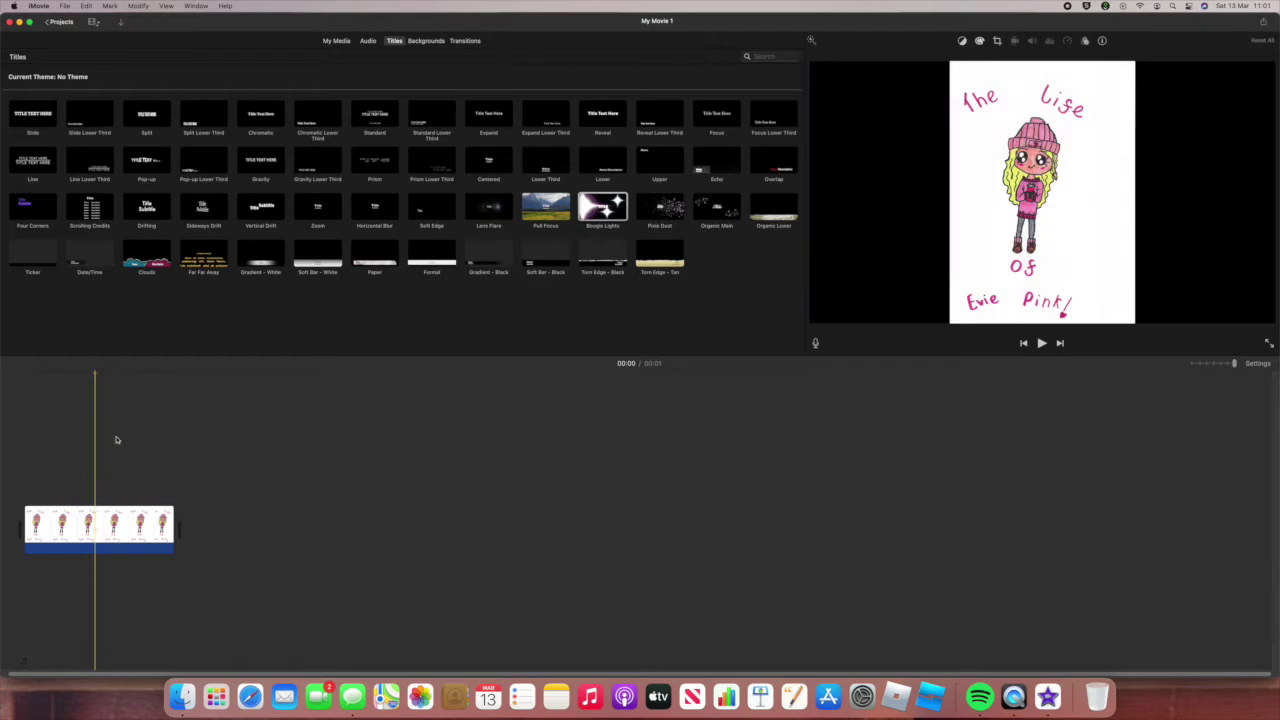
Add the Travel theme music beneath the logo clip, starting at the beginning of the timeline.
click(366, 41)
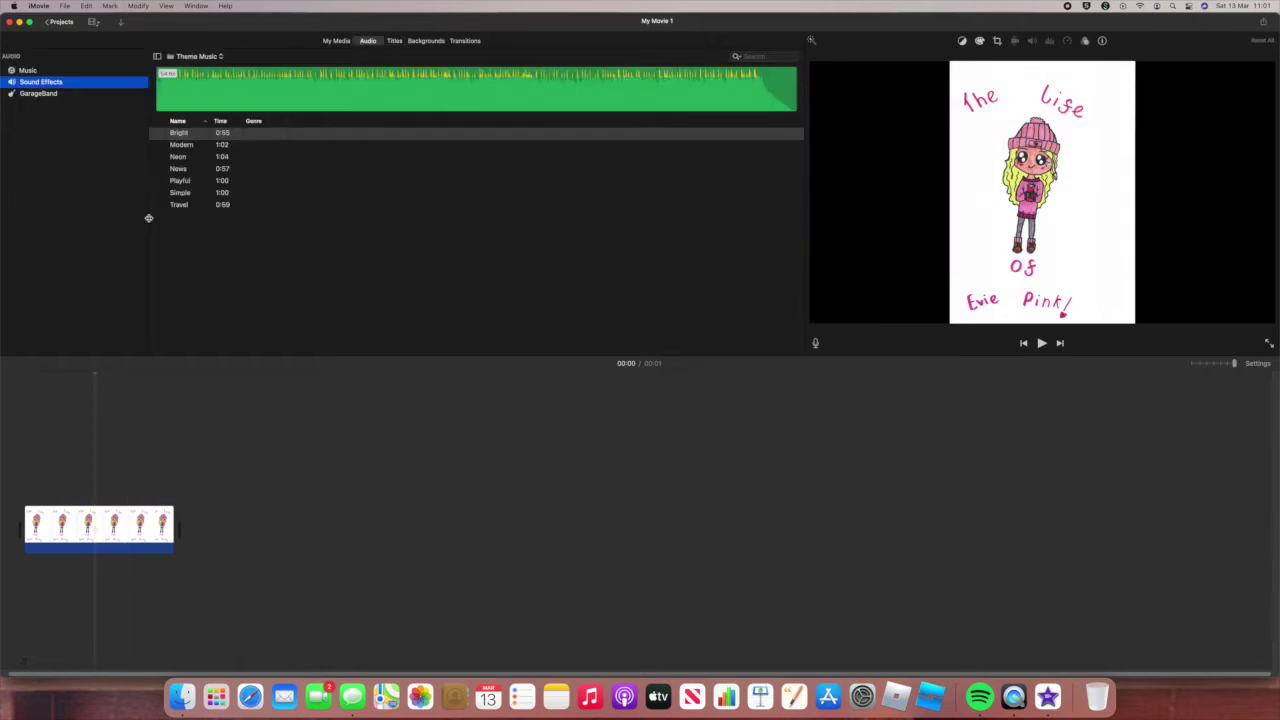
click(160, 206)
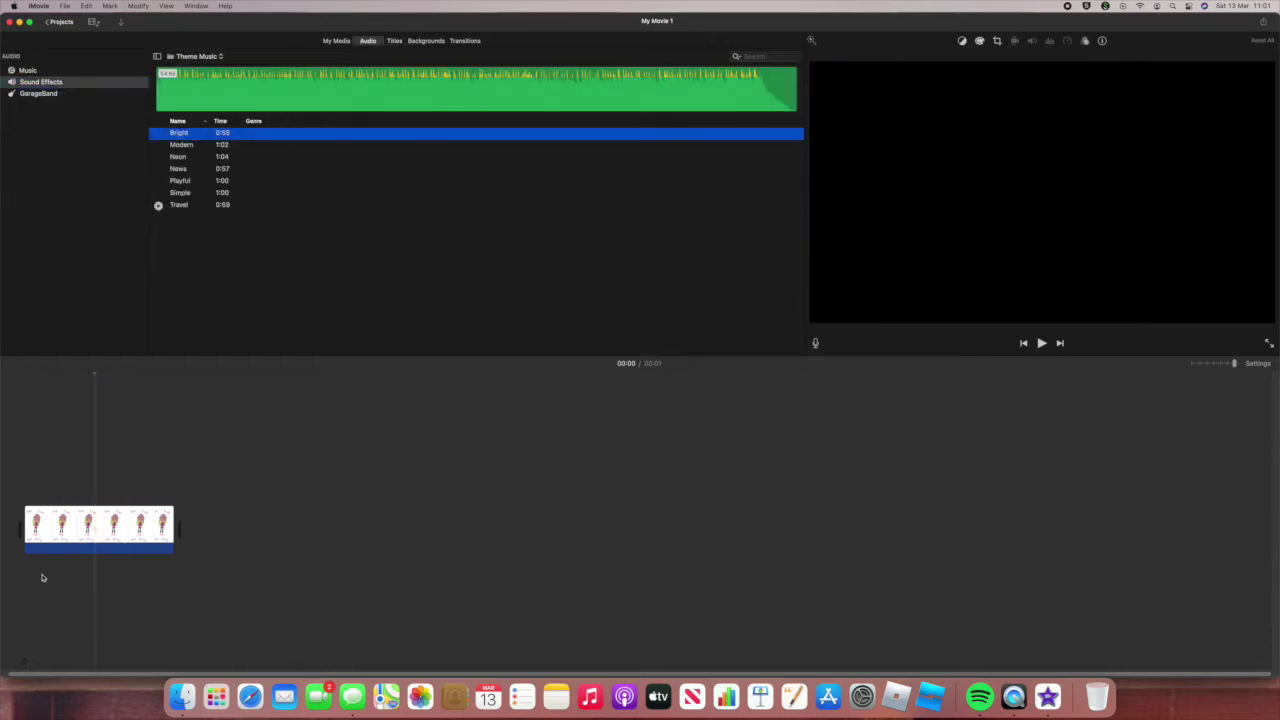
drag(180, 205, 17, 577)
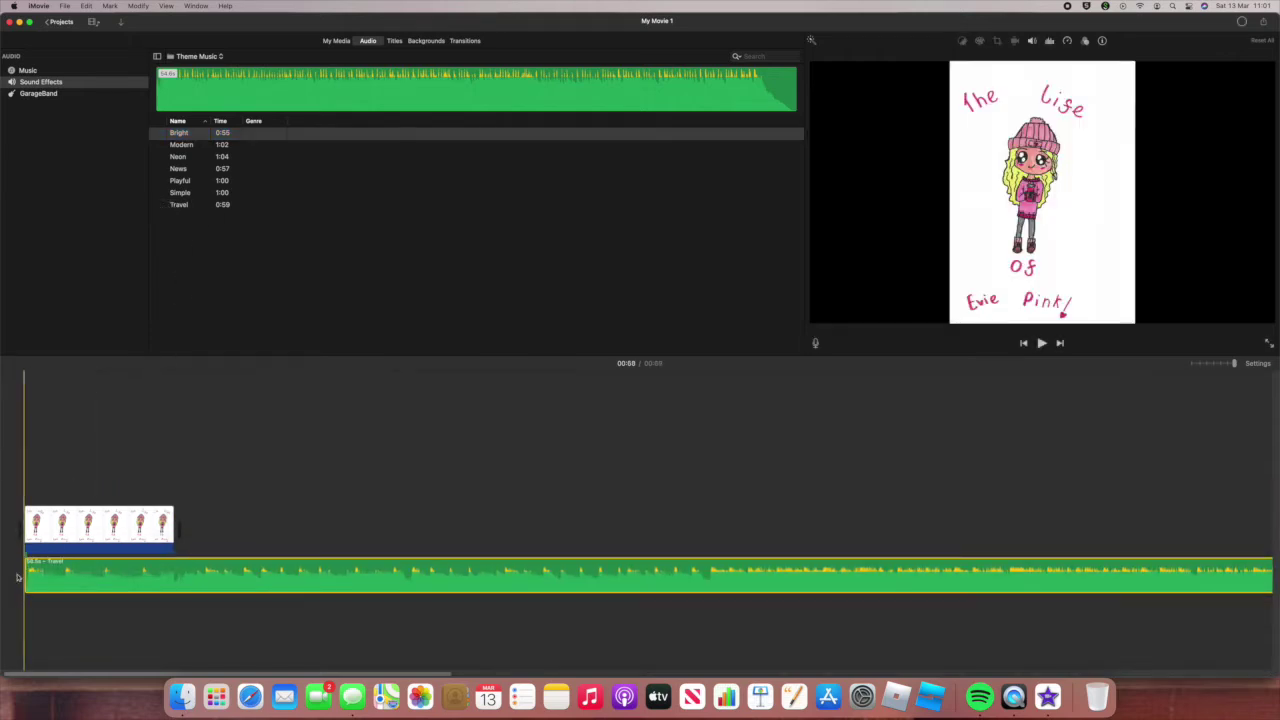
Lower the volume of the Travel music track and delete it from the timeline.
drag(64, 575, 64, 568)
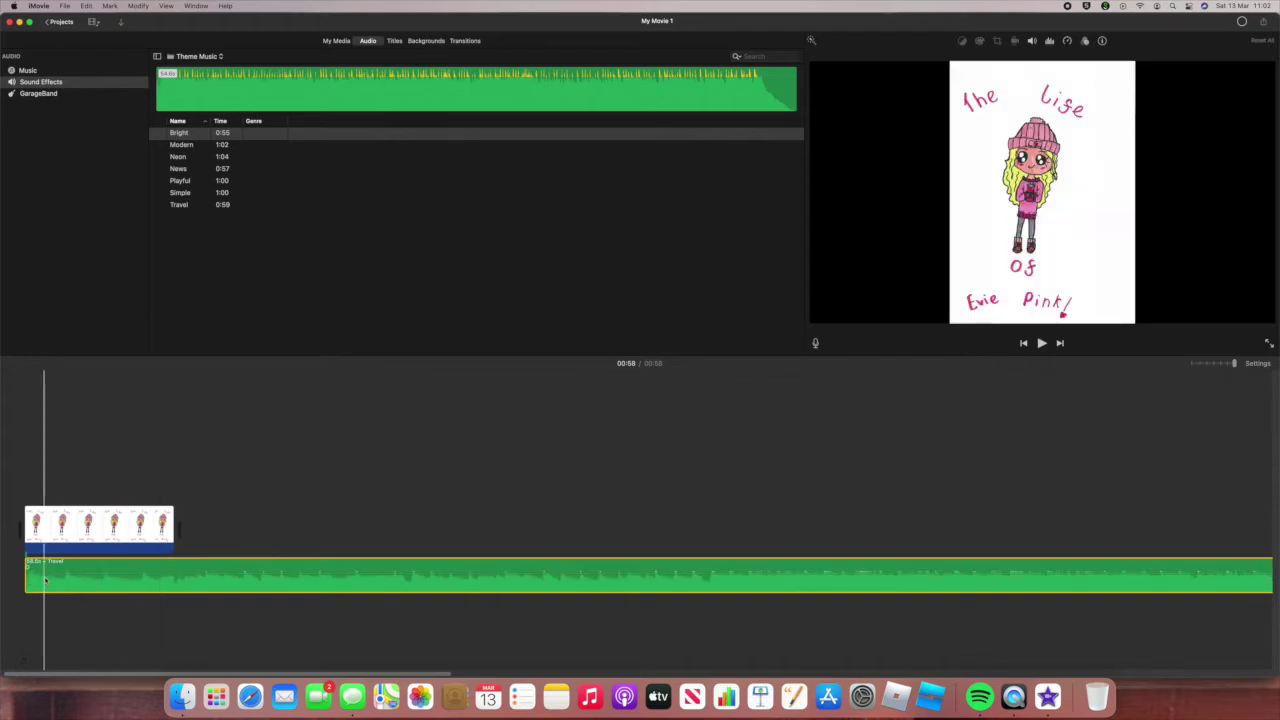
key(Delete)
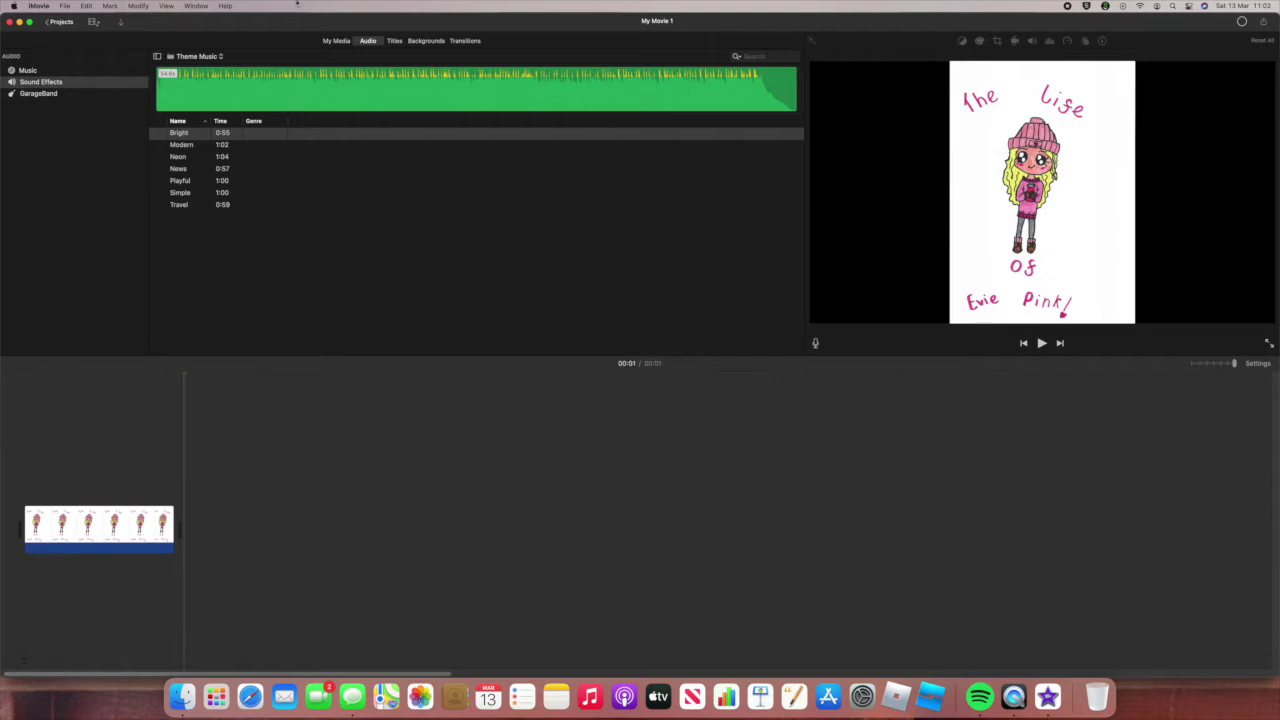
Check the Photos library in the project's media, switch to the Photos app and open the connected iPhone.
click(330, 41)
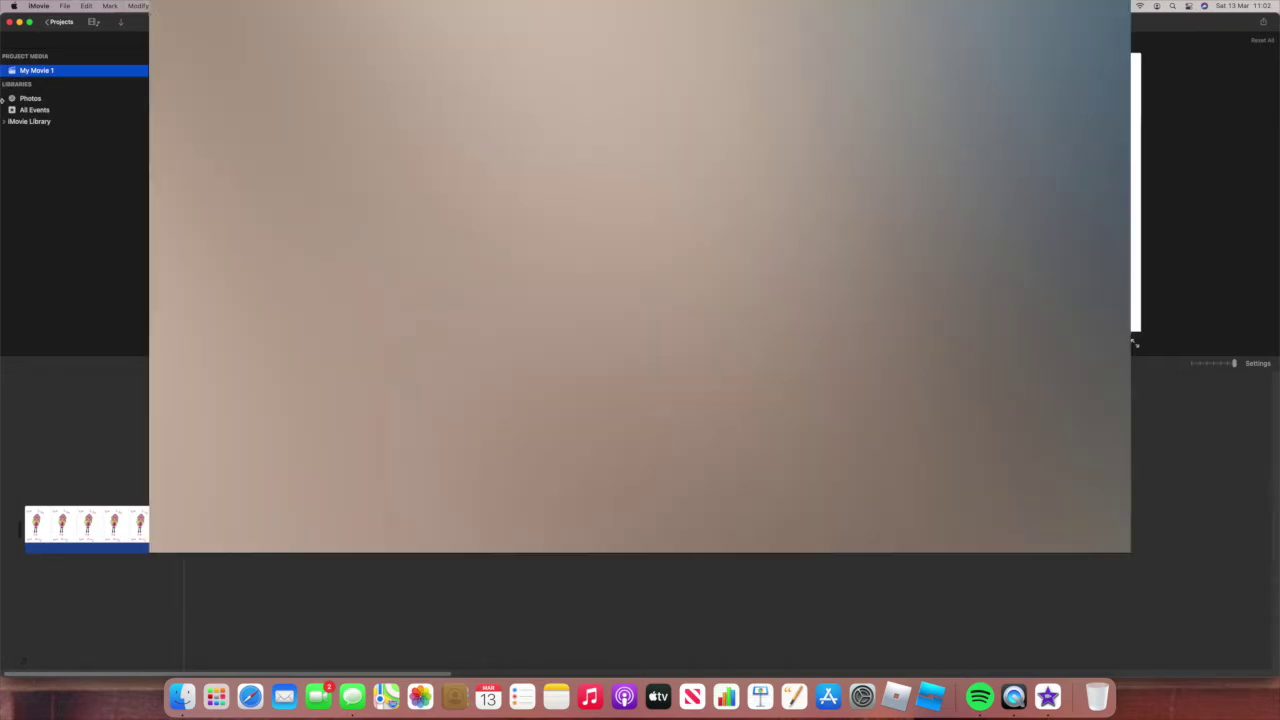
click(30, 98)
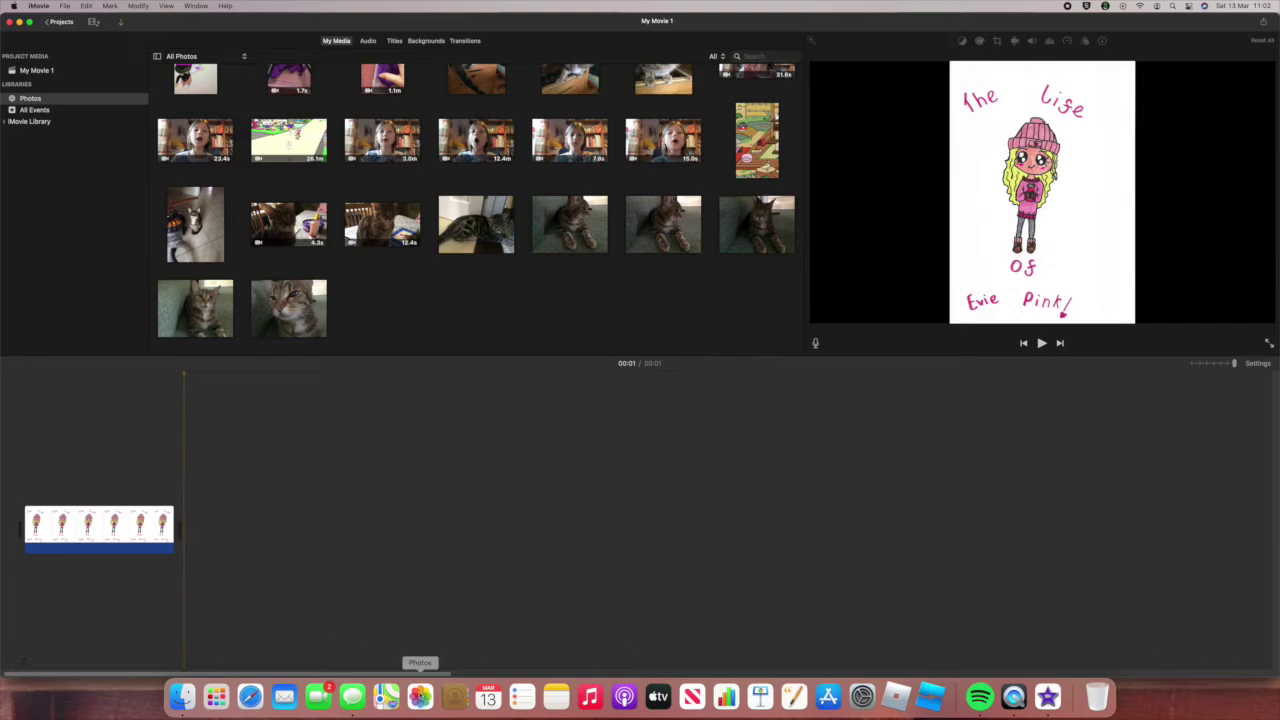
click(420, 695)
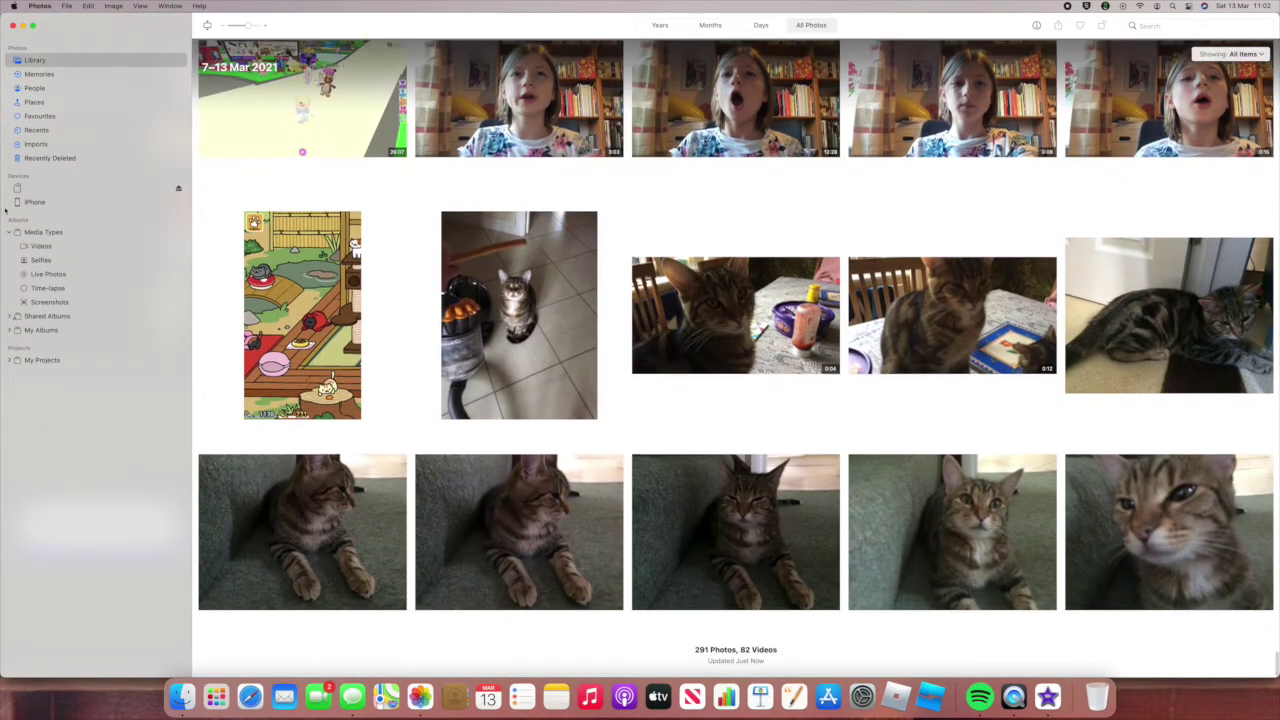
click(30, 202)
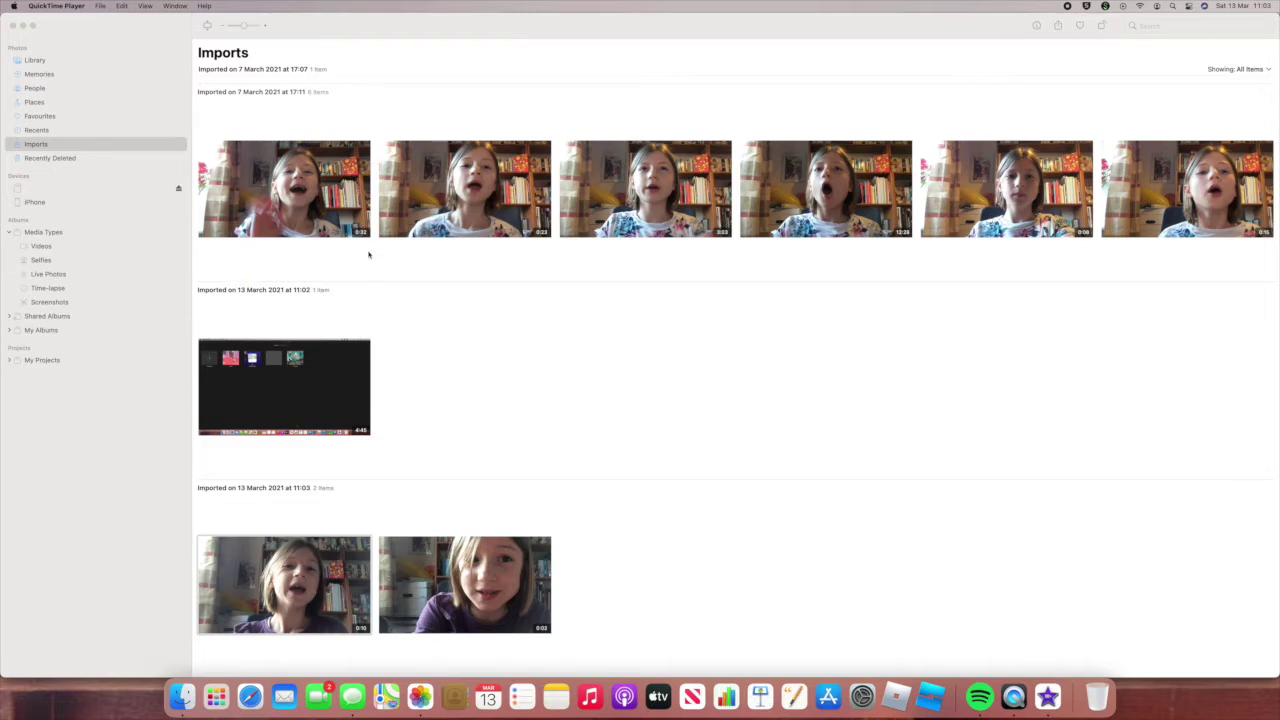
Open the imported screen recording, play back its opening seconds and return to the Imports collection.
double_click(312, 355)
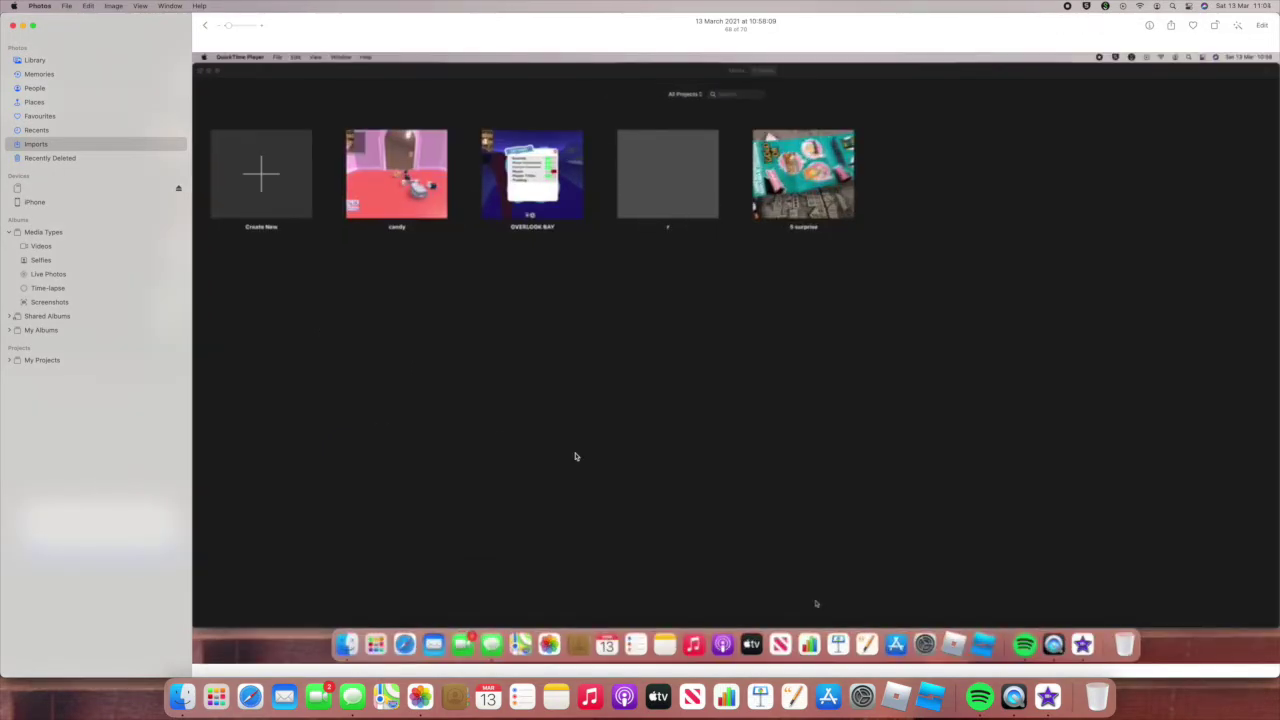
mouse_move(851, 409)
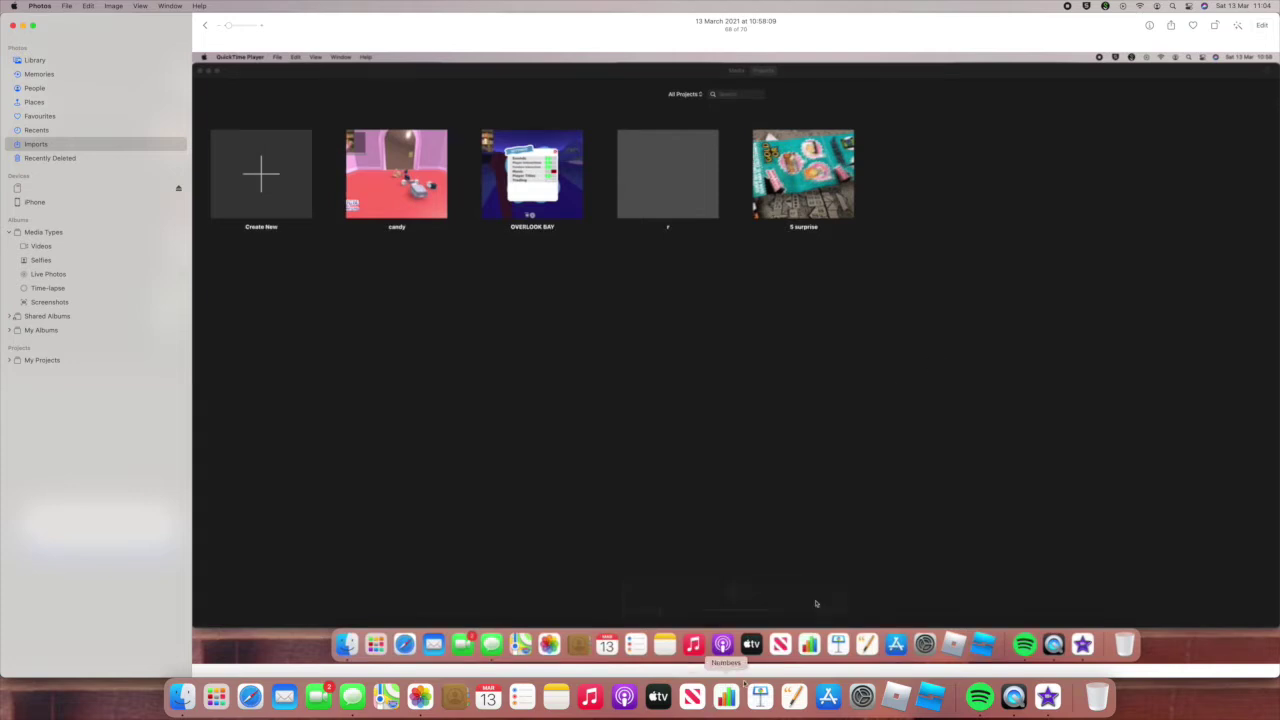
click(735, 592)
mouse_move(678, 370)
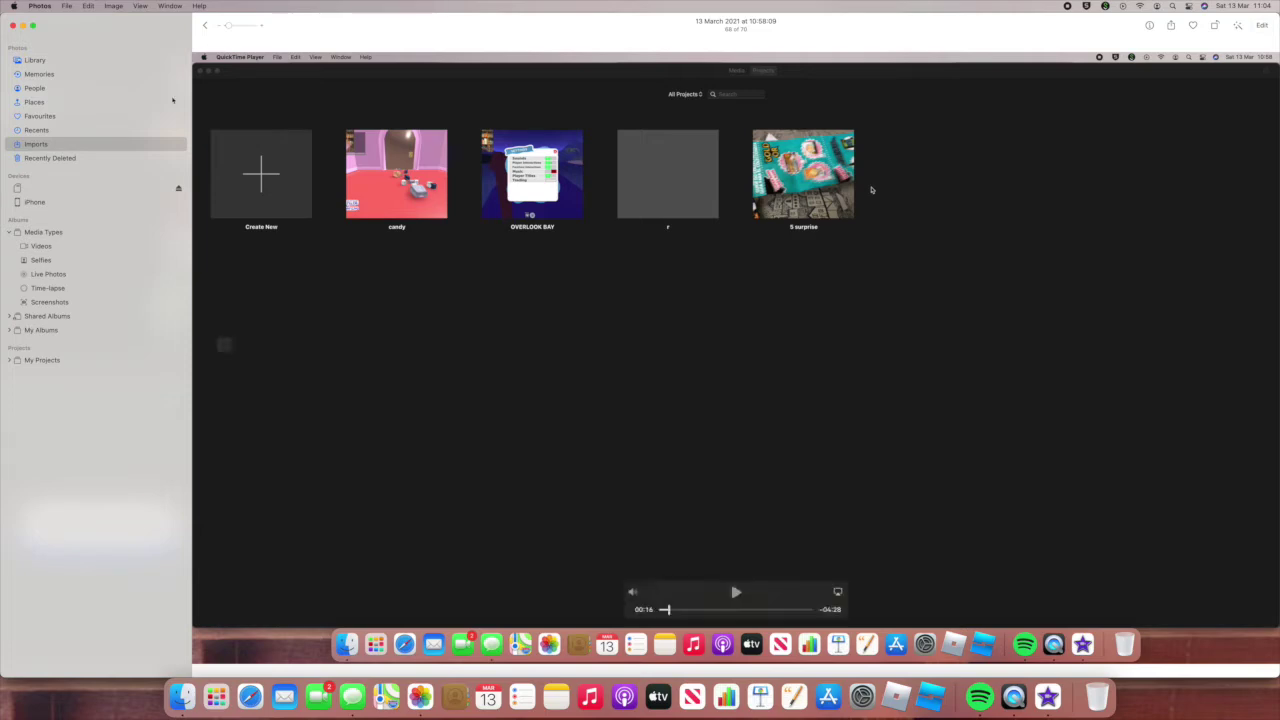
click(204, 25)
Switch back to iMovie and reload the Photos library to list the newly imported clips.
click(1047, 697)
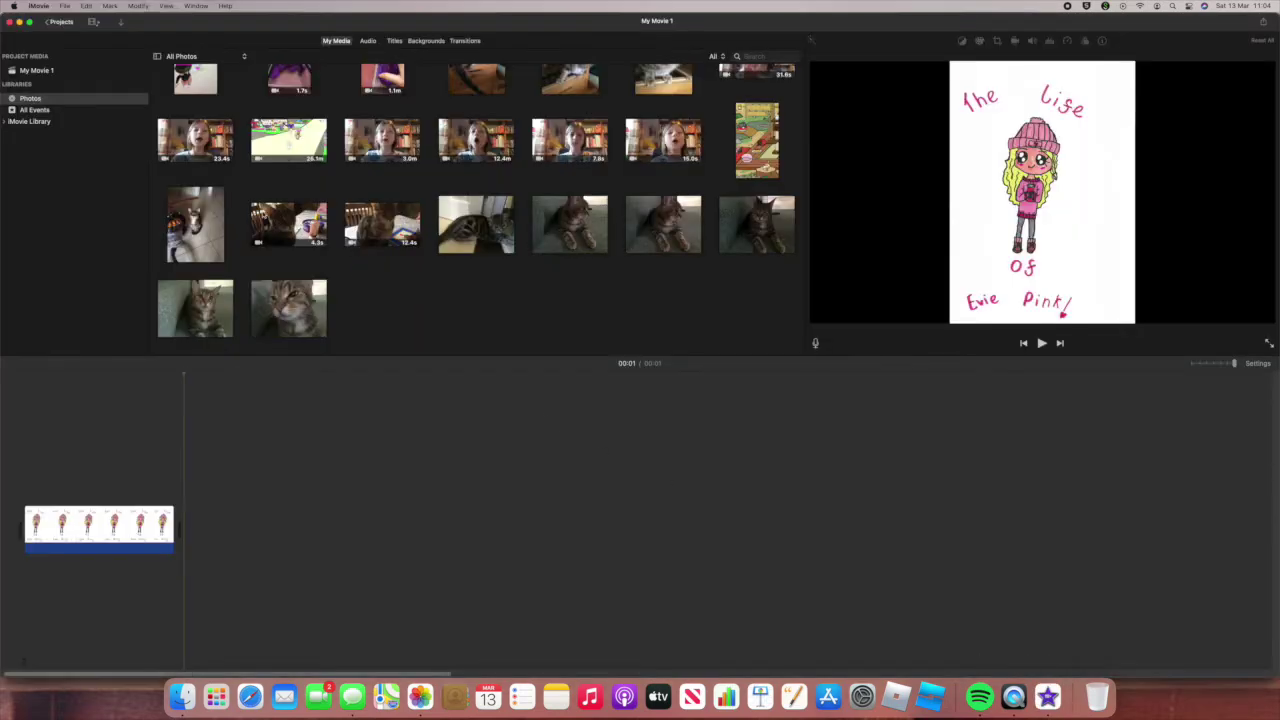
click(40, 72)
click(40, 99)
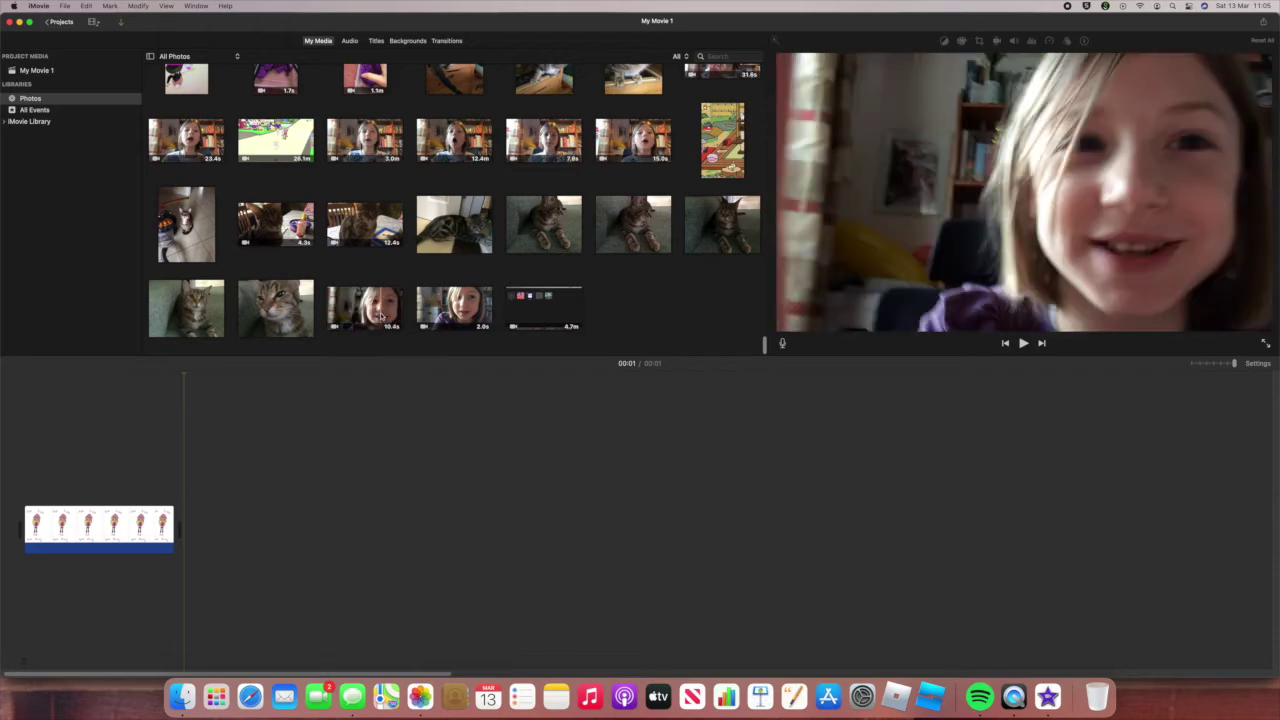
Add the longer new talking clip after the logo image, detach its audio and play it through.
drag(380, 316, 200, 520)
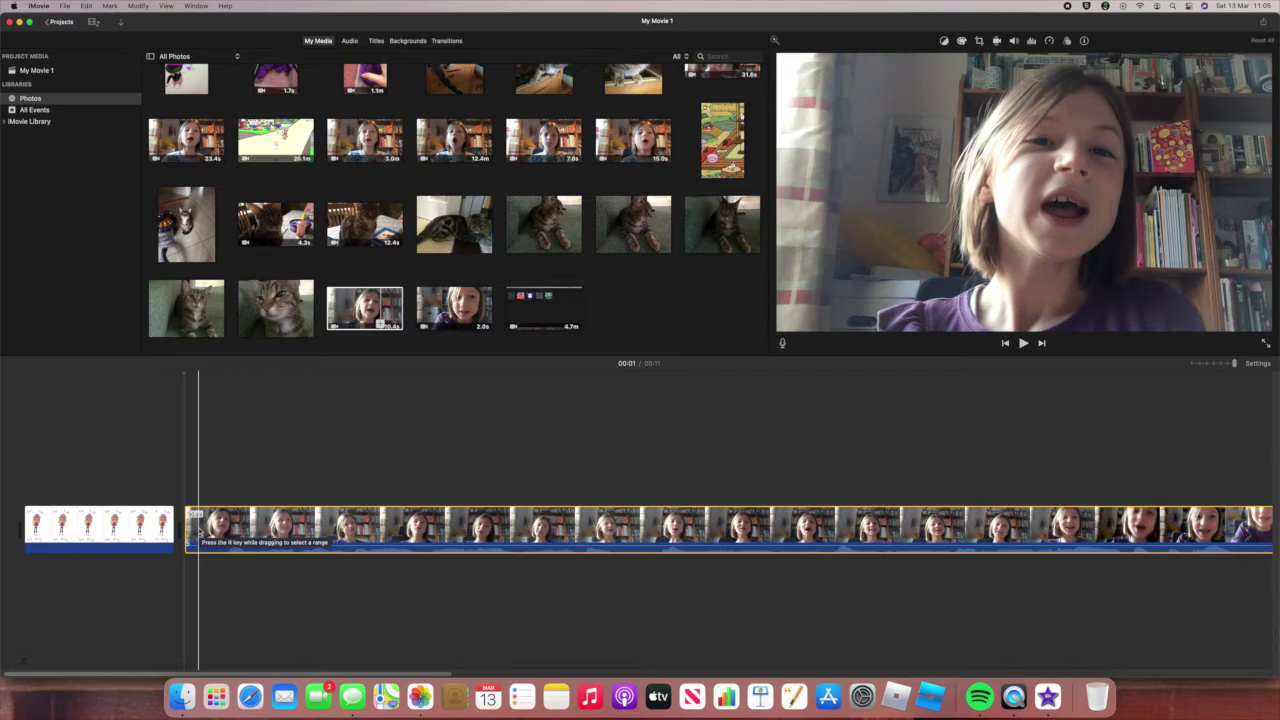
right_click(220, 528)
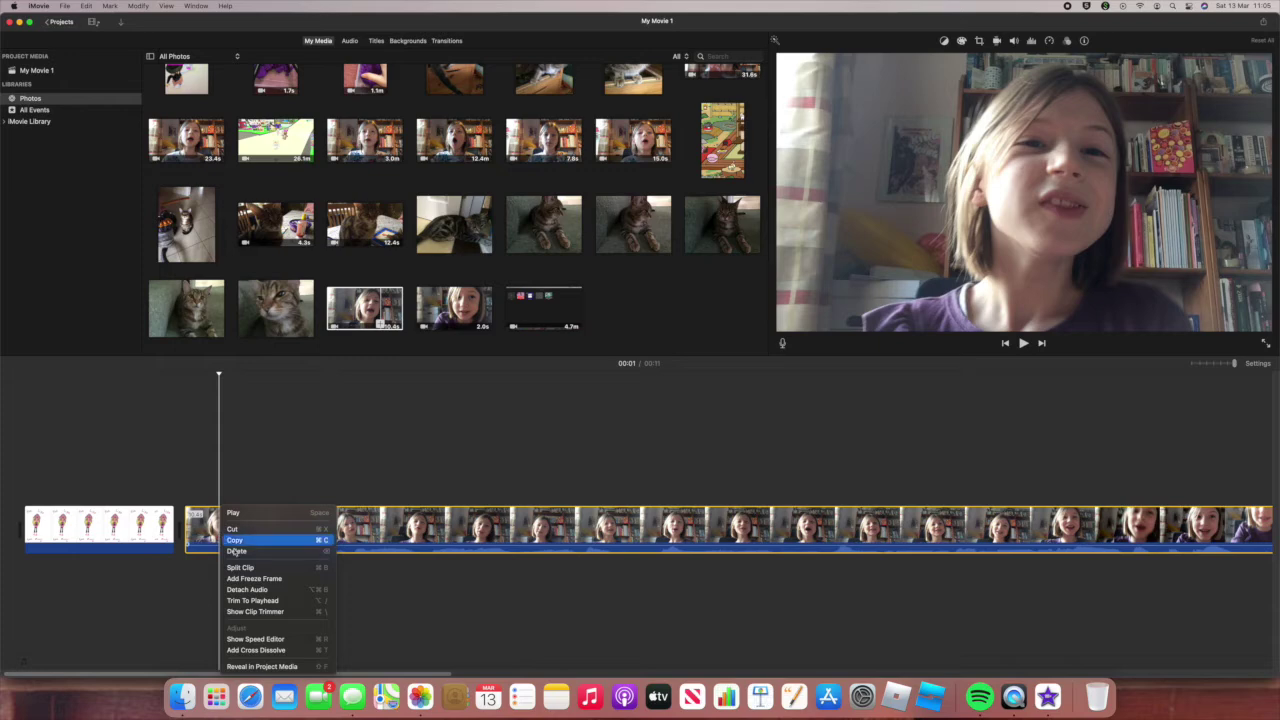
click(249, 590)
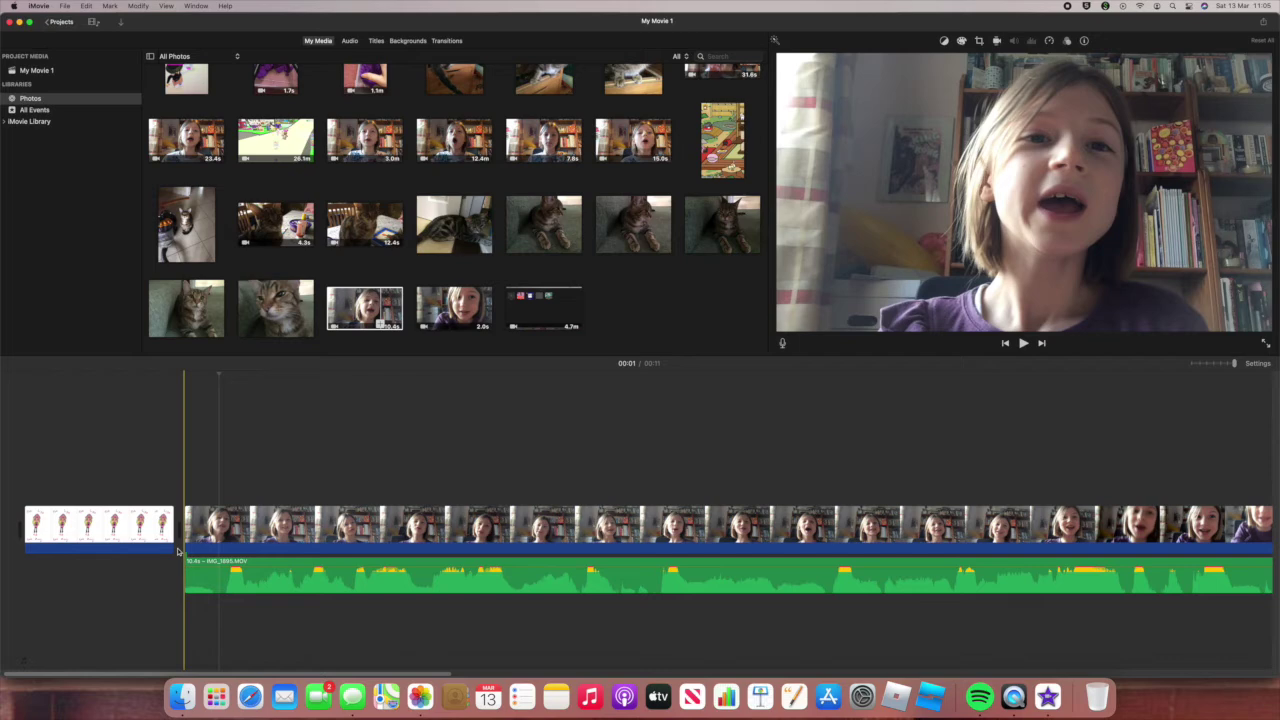
key(space)
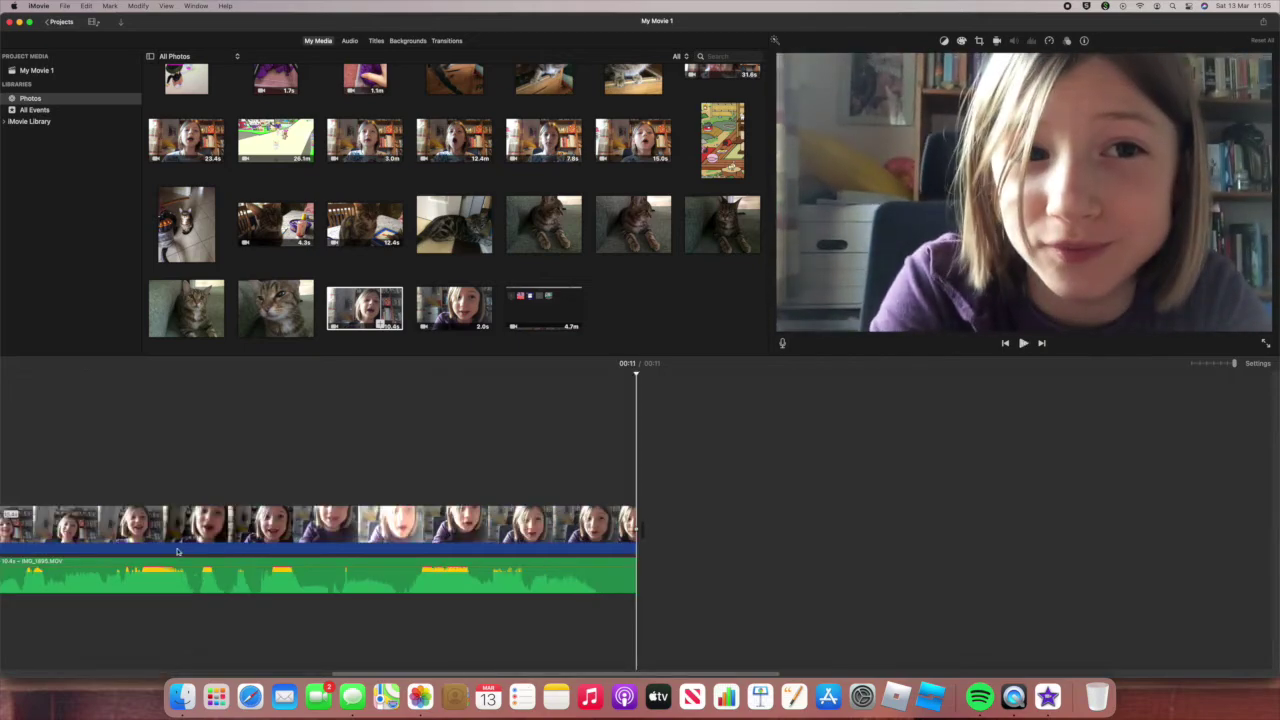
Append the 2.0-second talking clip to the end of the timeline, detach its audio and play it.
drag(453, 308, 667, 530)
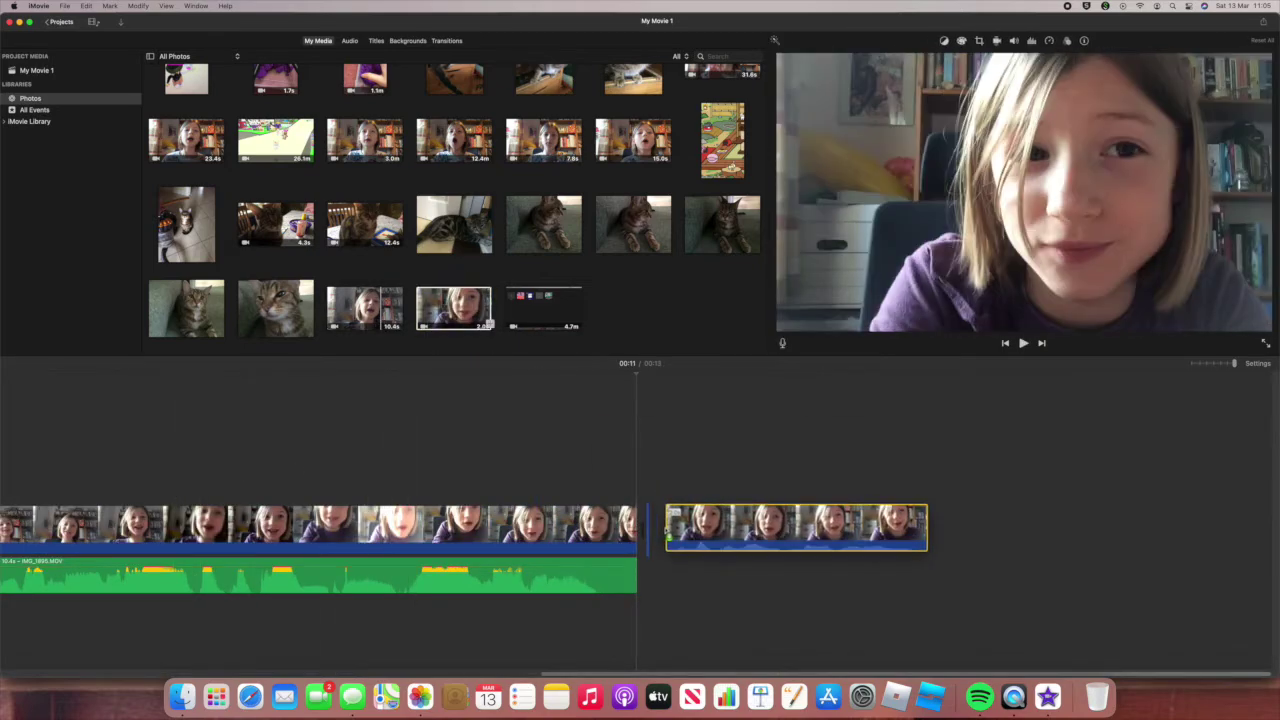
right_click(674, 505)
click(708, 555)
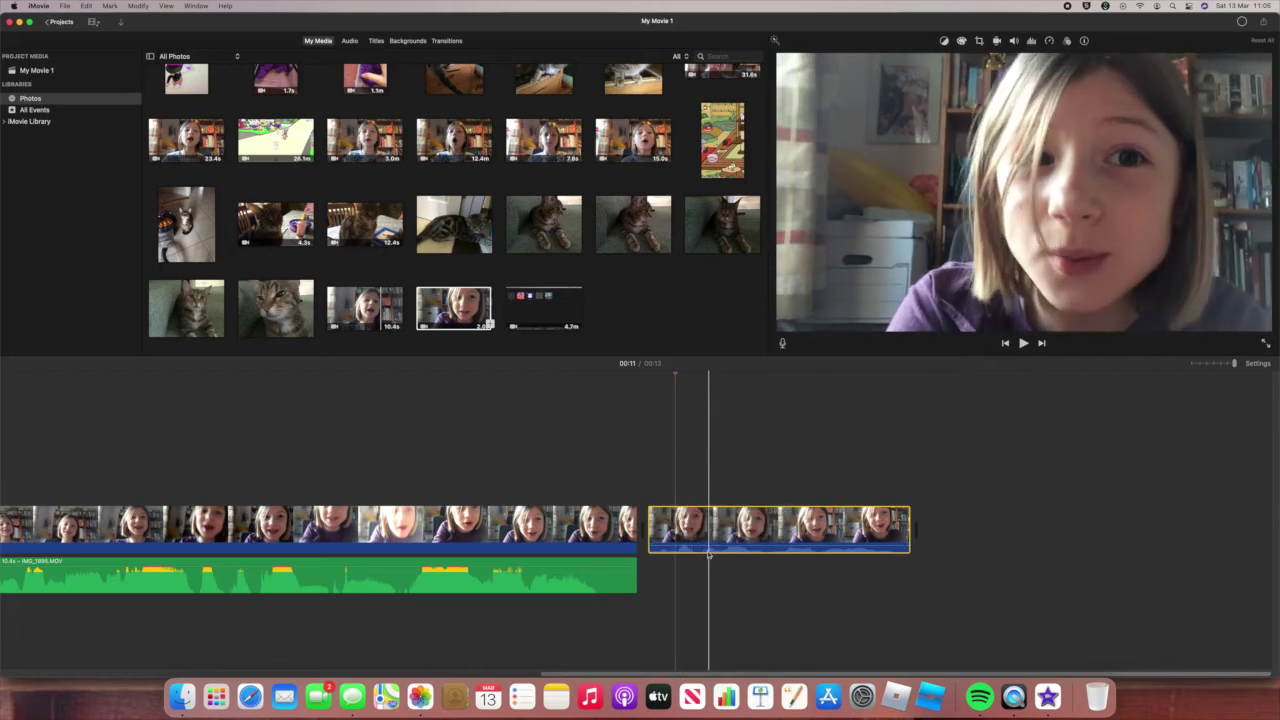
right_click(708, 555)
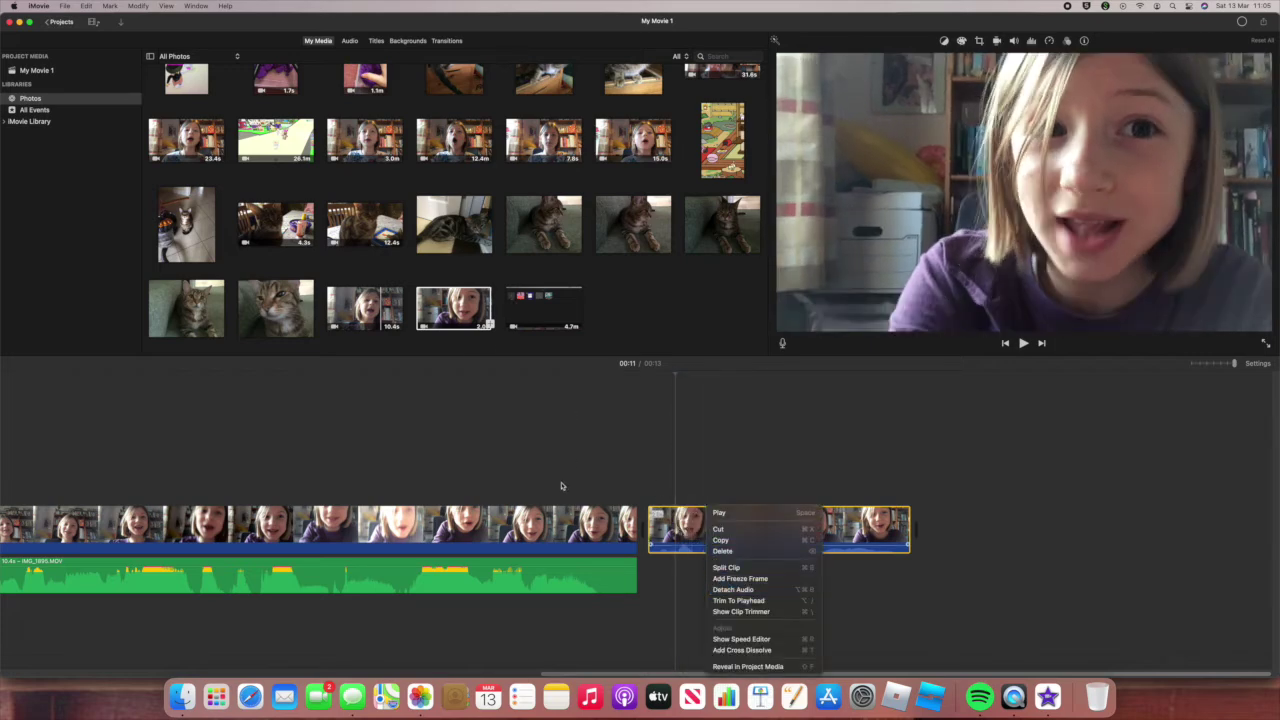
click(736, 591)
key(space)
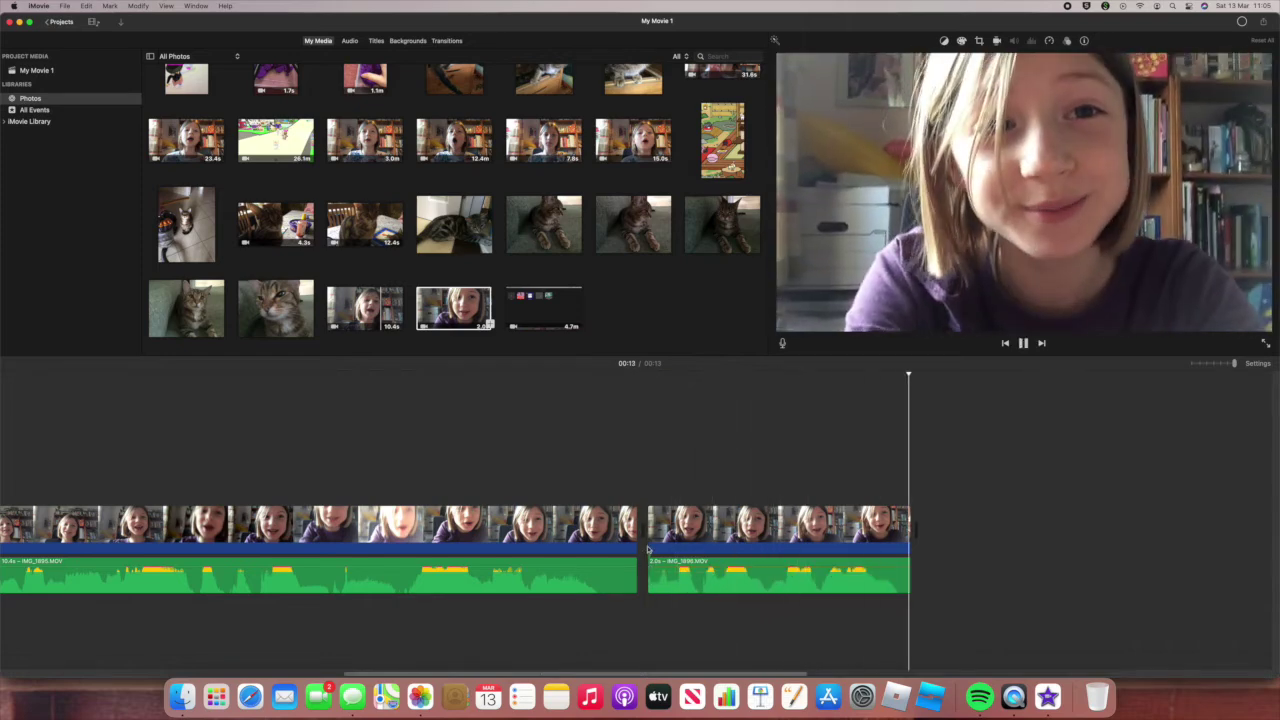
scroll(494, 187, up, 1)
scroll(494, 187, up, 3)
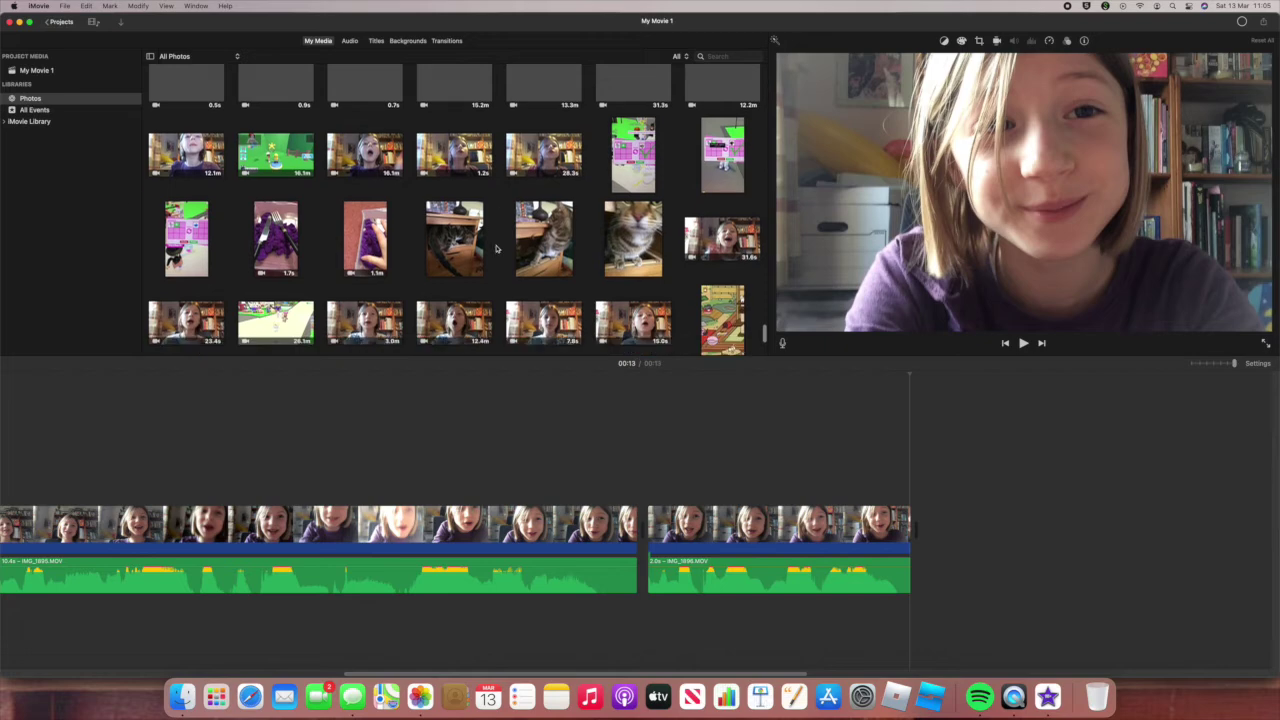
scroll(510, 230, down, 4)
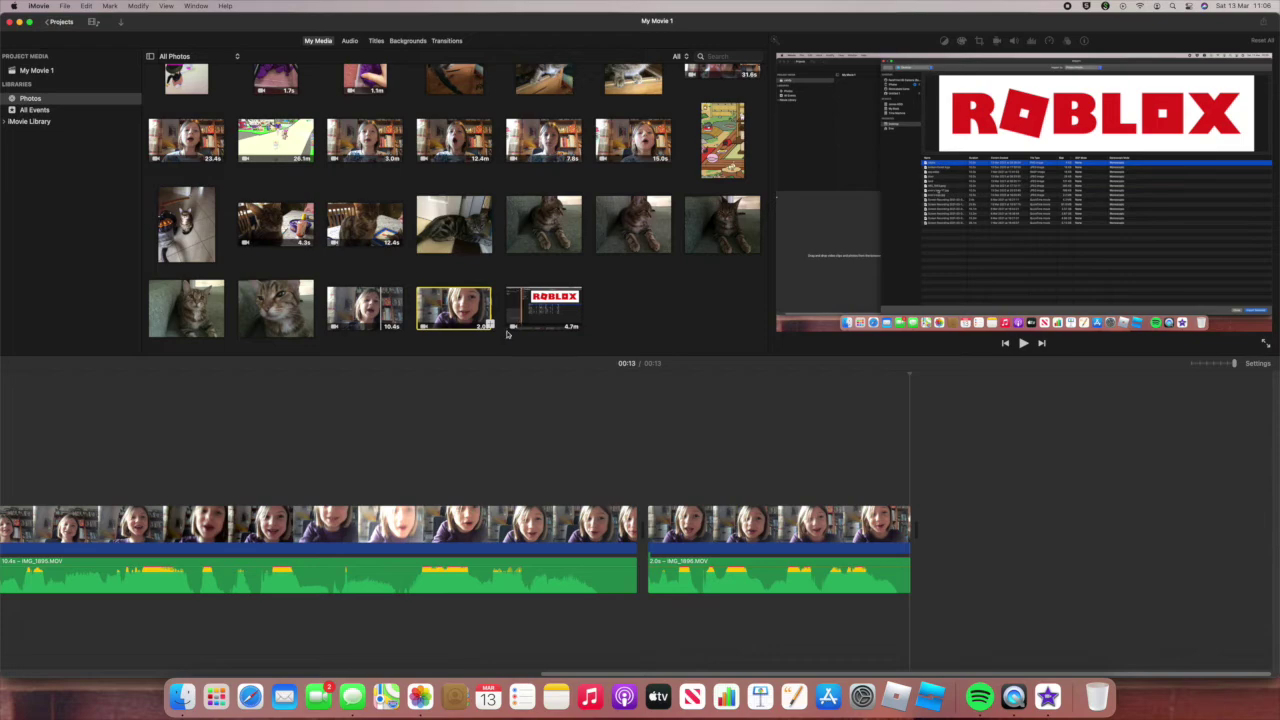
click(216, 696)
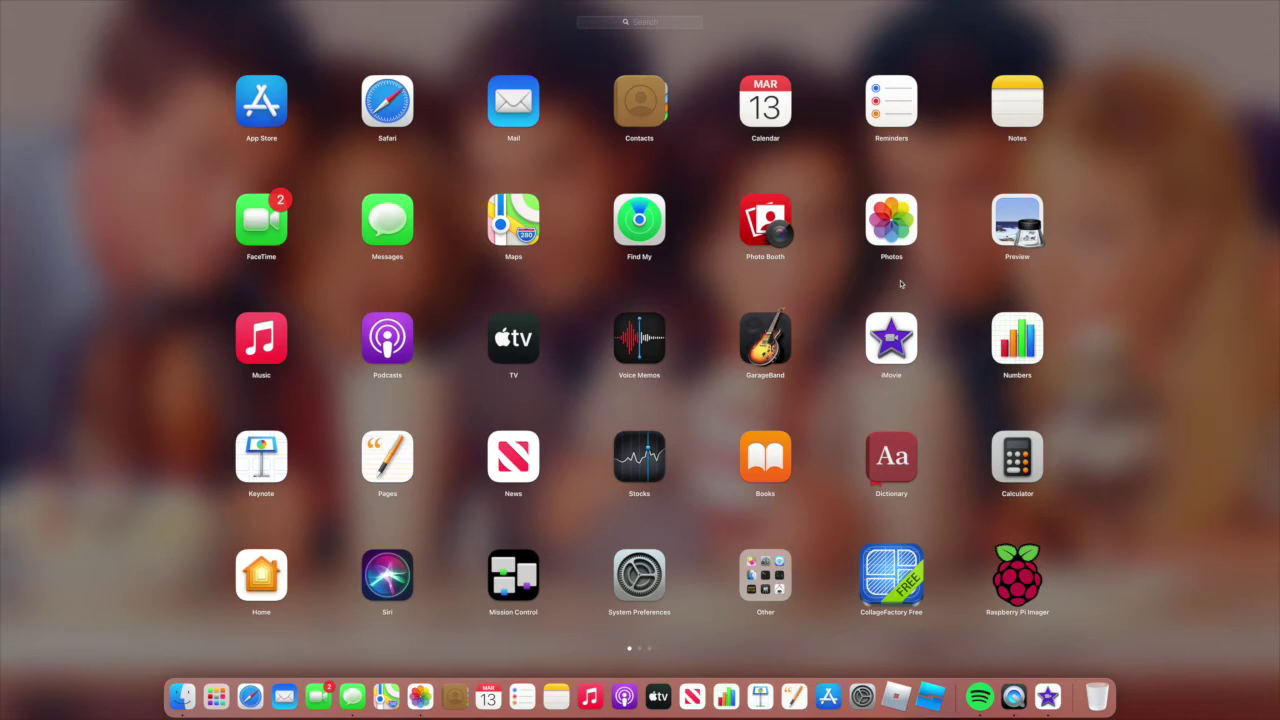
click(1048, 697)
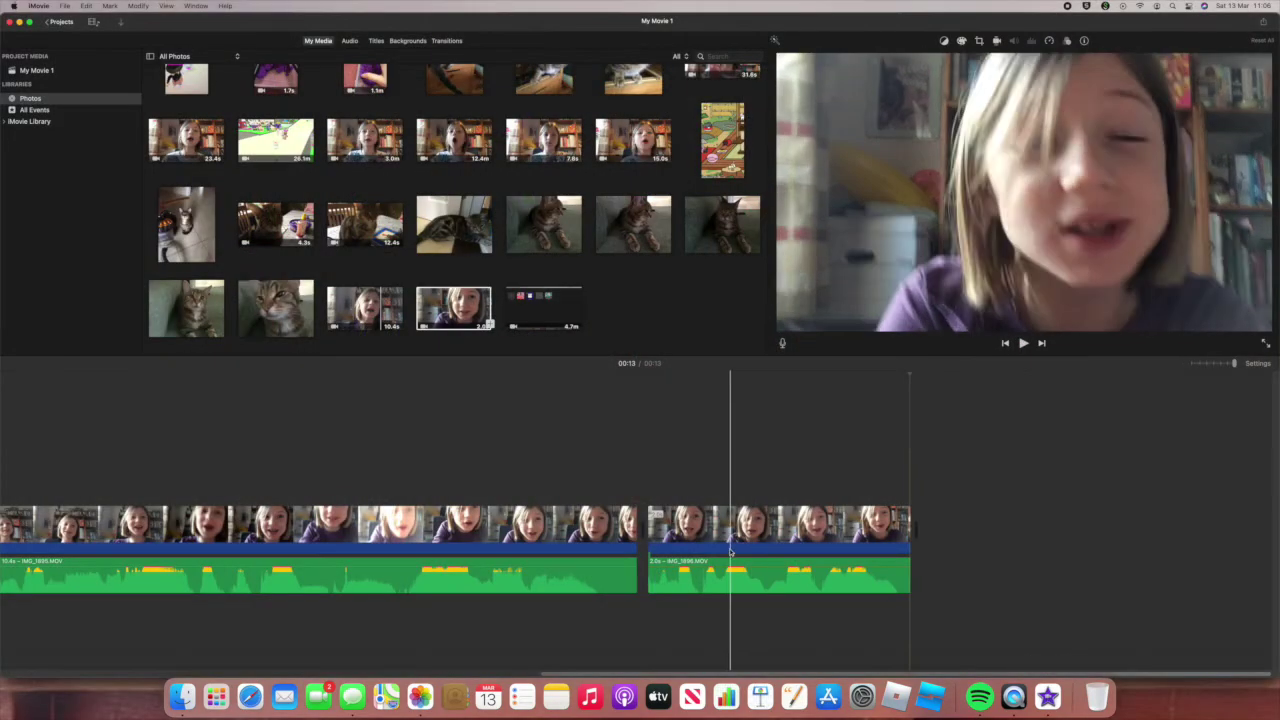
Delete the 2.0-second talking clip and the longer talking clip from the timeline.
click(731, 551)
key(Delete)
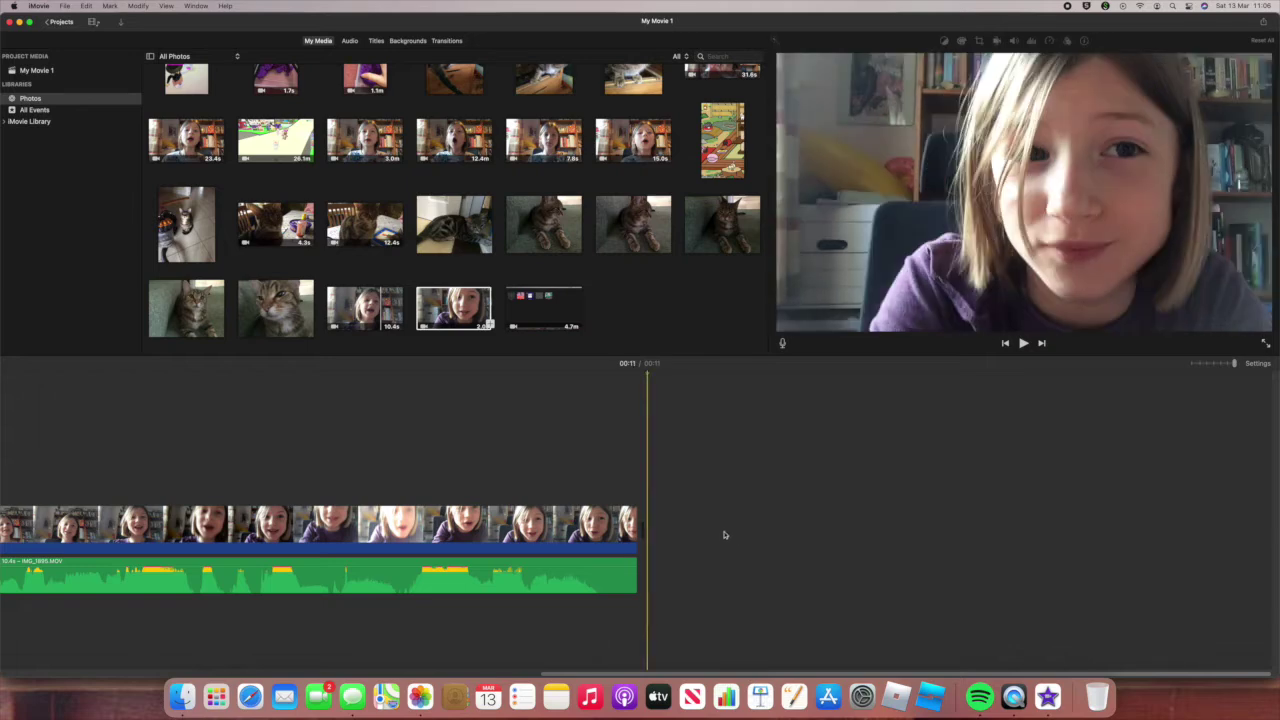
click(565, 525)
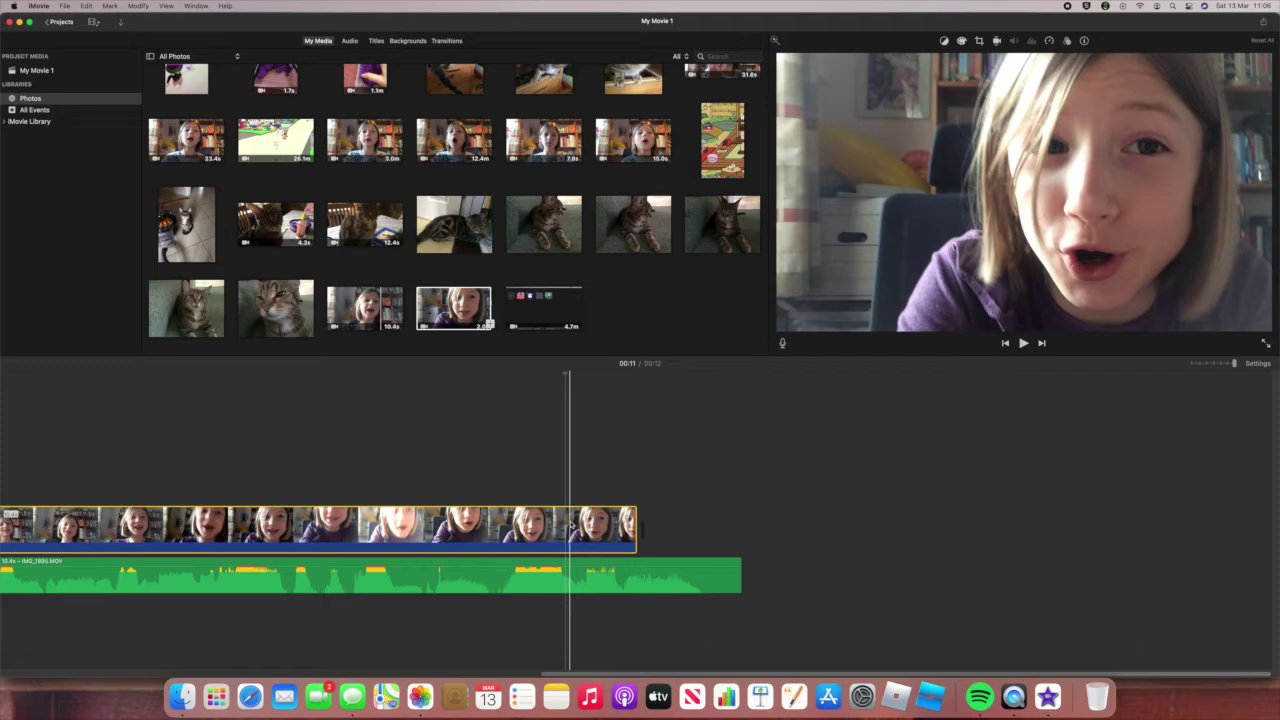
key(Delete)
Add the 4.7-minute screen recording to the timeline directly after the logo clip.
mouse_move(547, 305)
mouse_down()
mouse_move(526, 363)
mouse_move(220, 531)
mouse_up()
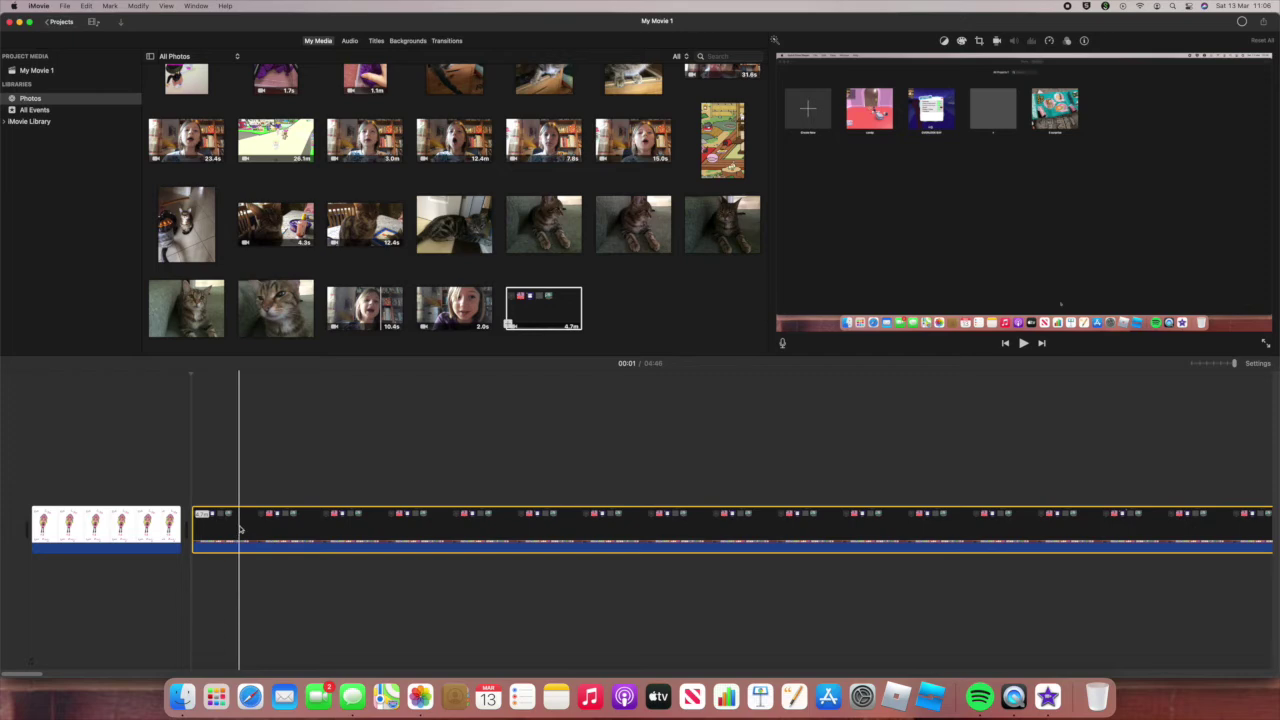
key(Delete)
drag(553, 316, 242, 538)
Place the 2.0-second talking clip above the start of the screen recording and detach its audio.
drag(450, 320, 321, 483)
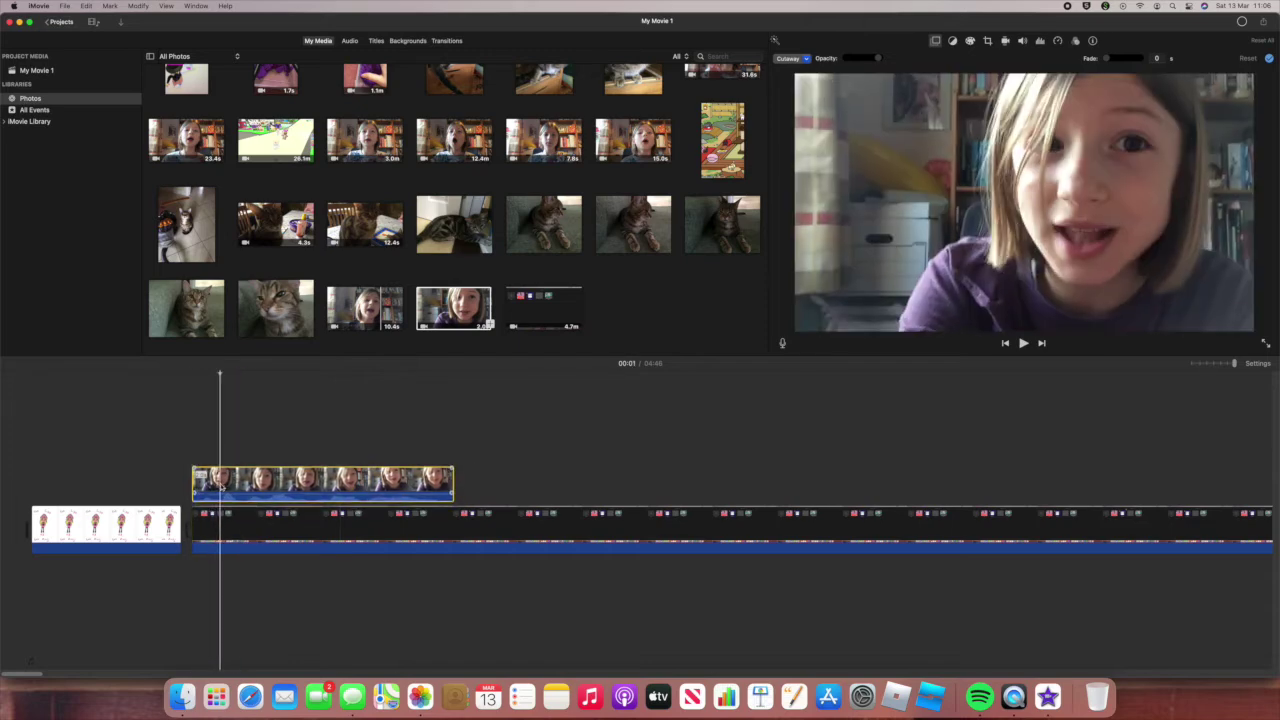
right_click(224, 482)
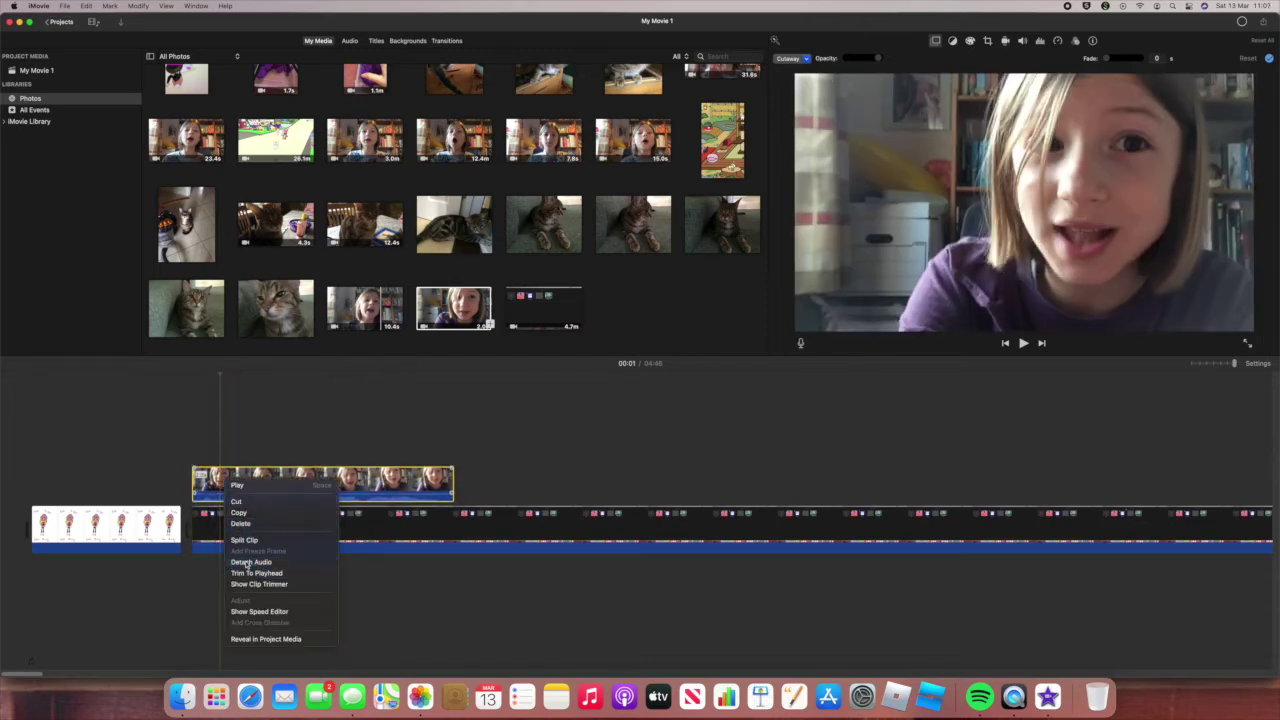
click(248, 562)
Set the talking clip above the screen recording to Picture in Picture, and delete its video while keeping the detached audio.
click(258, 482)
click(939, 43)
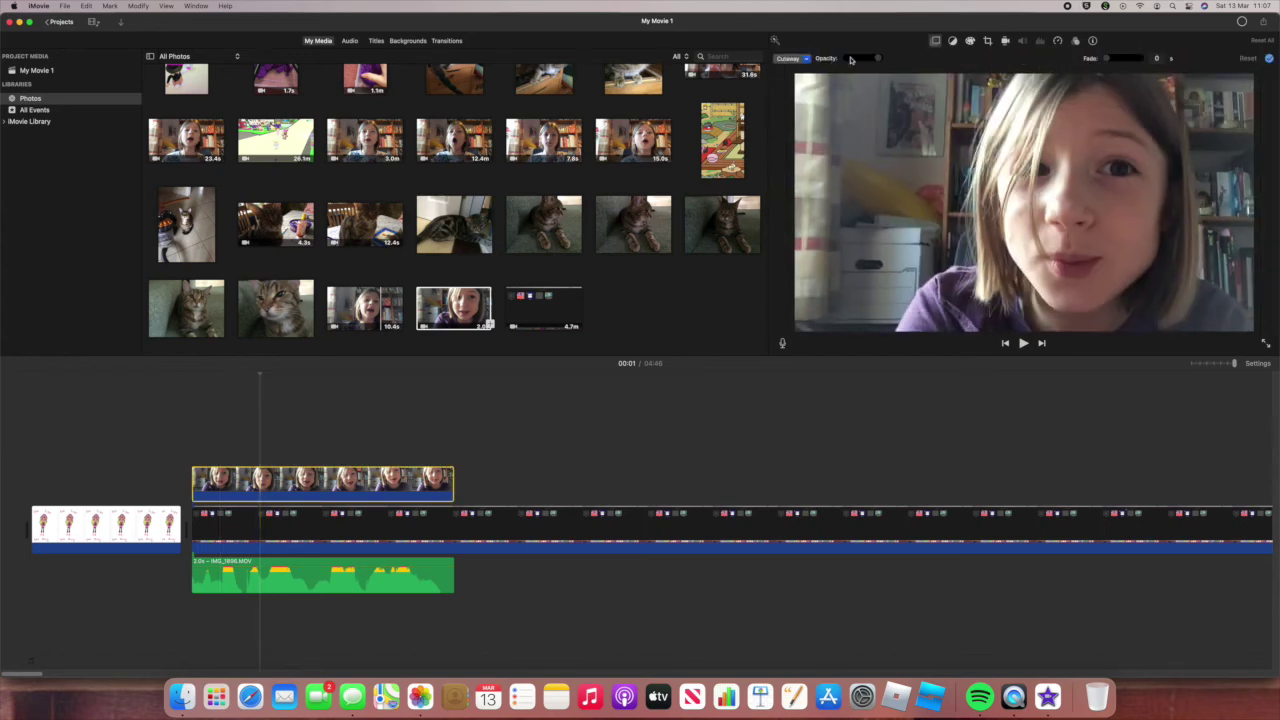
click(792, 58)
click(805, 102)
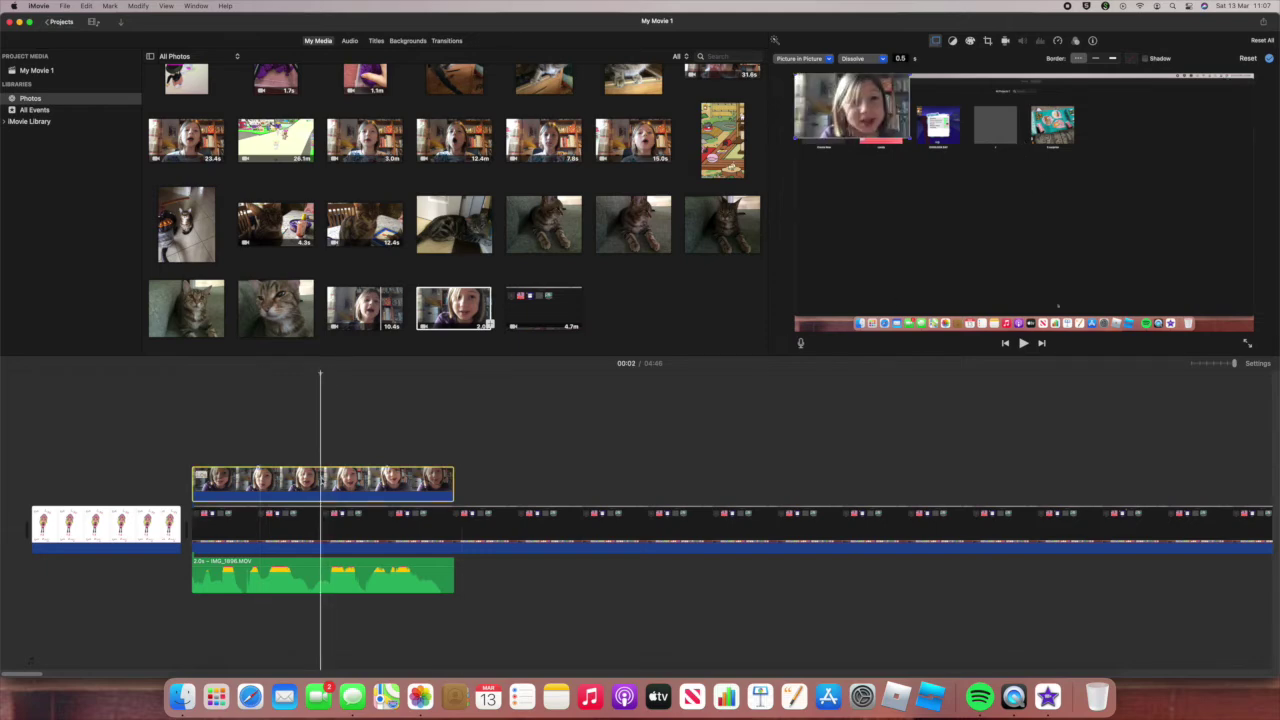
key(Delete)
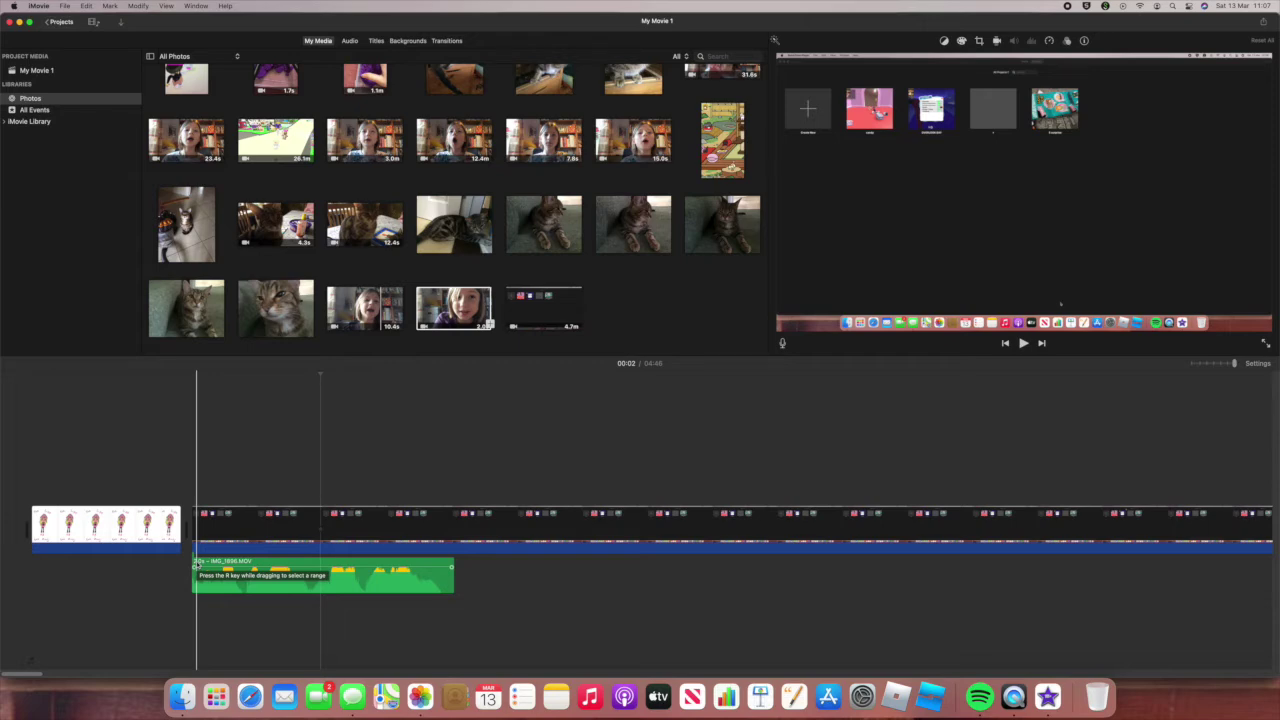
Switch to GIMP by launching it from the installed applications.
click(216, 696)
scroll(707, 416, right, 3)
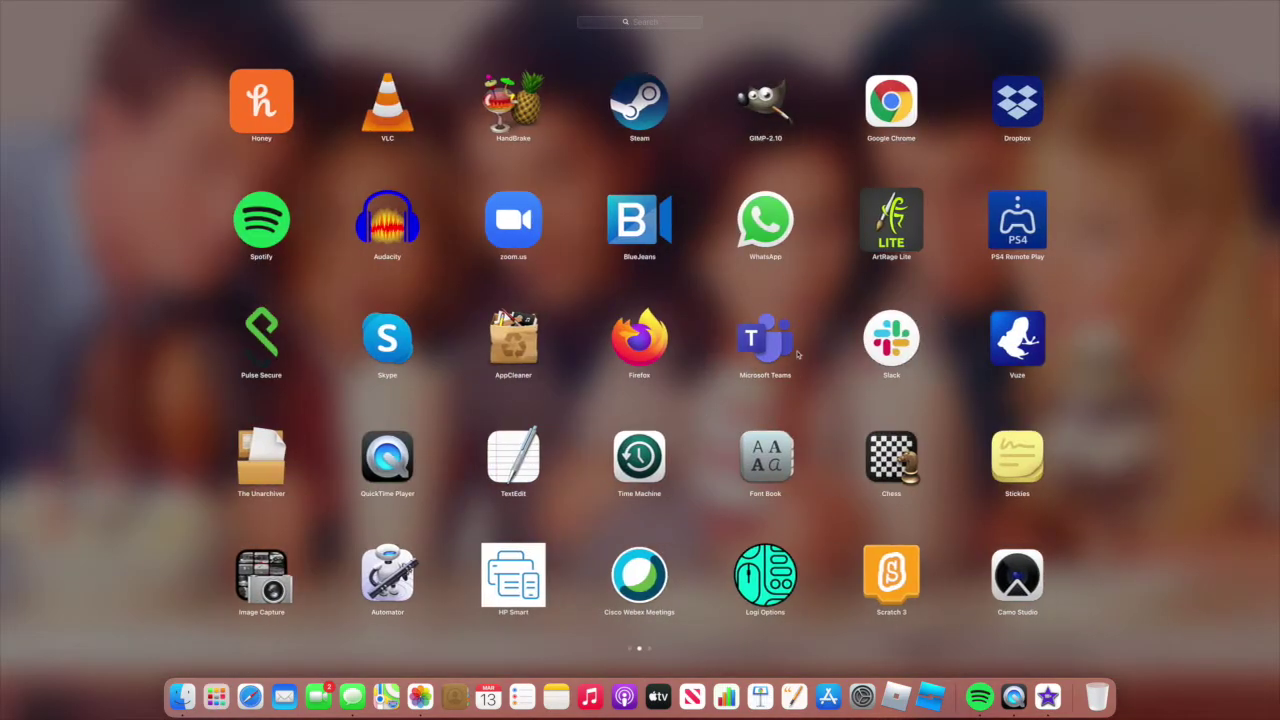
key(Escape)
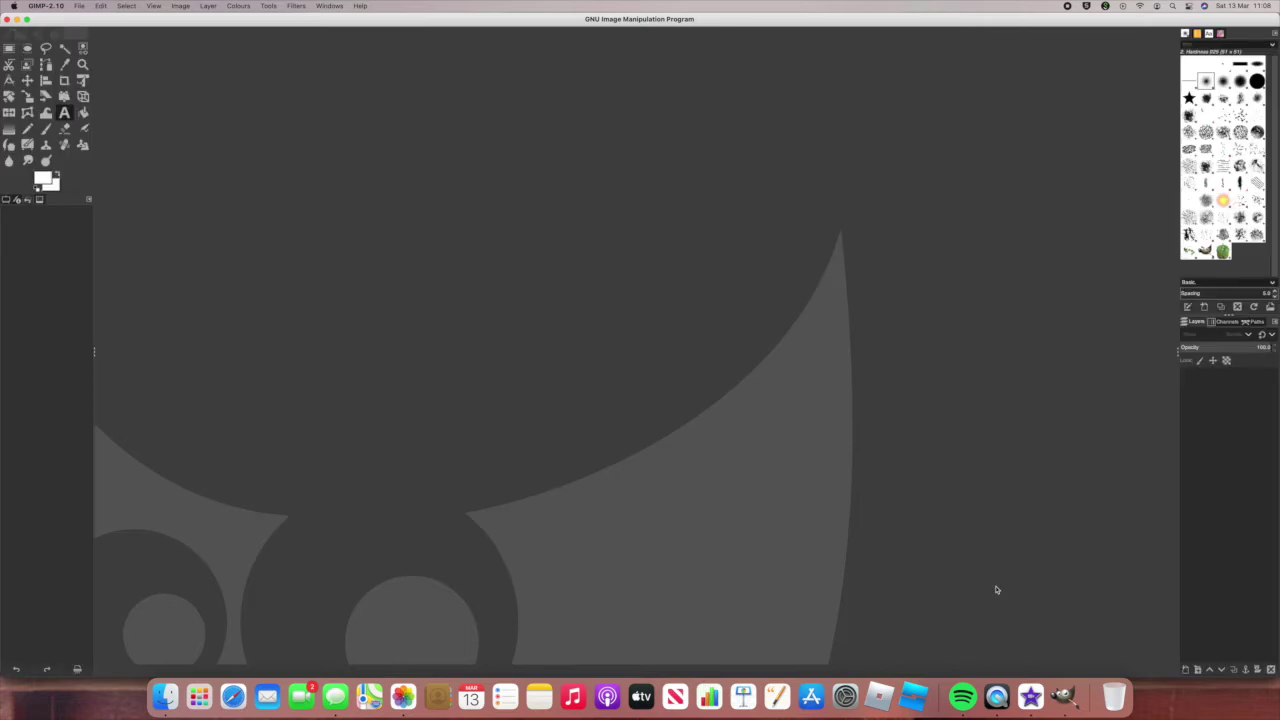
Open the recently used image land.jpg to view the finished thumbnail example.
click(78, 6)
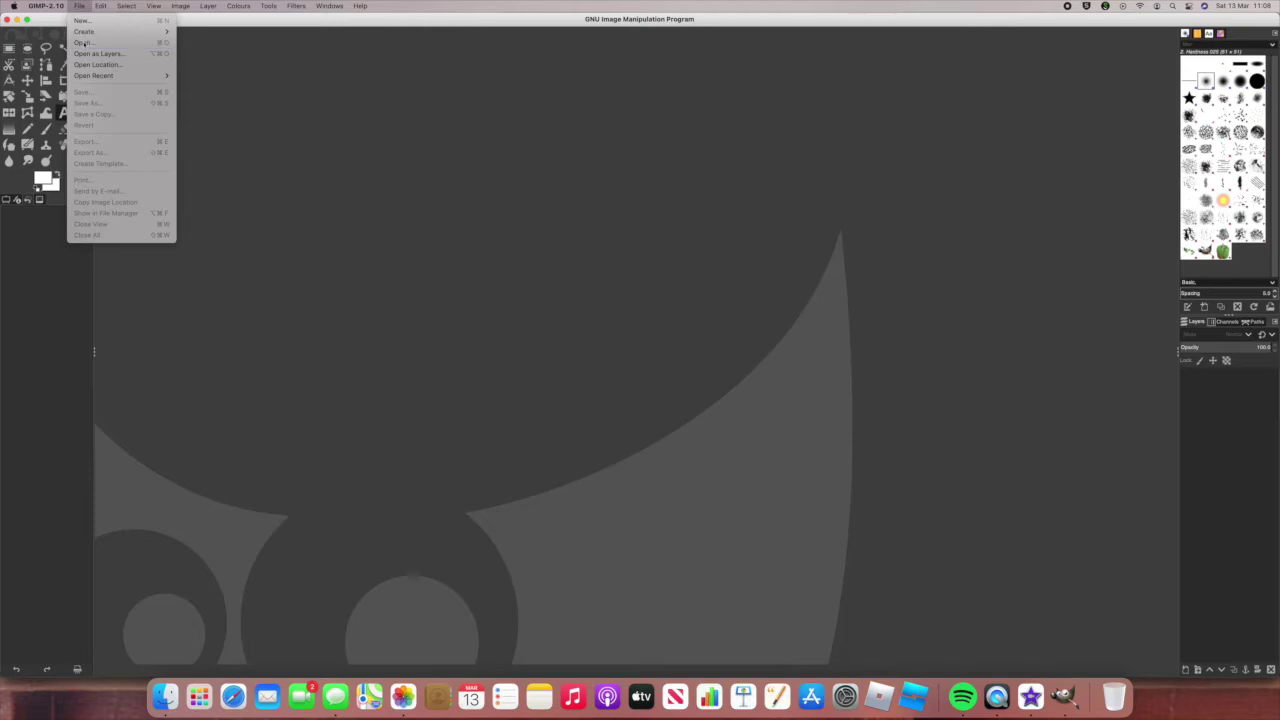
click(80, 42)
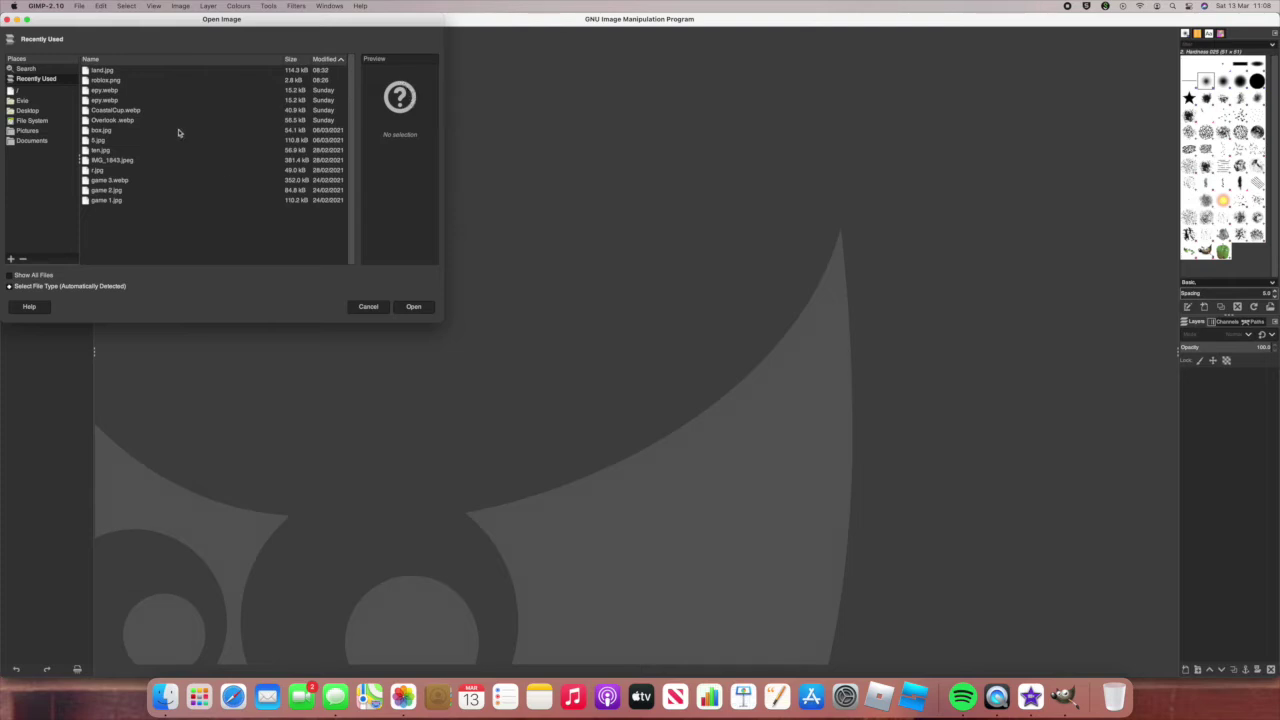
click(113, 81)
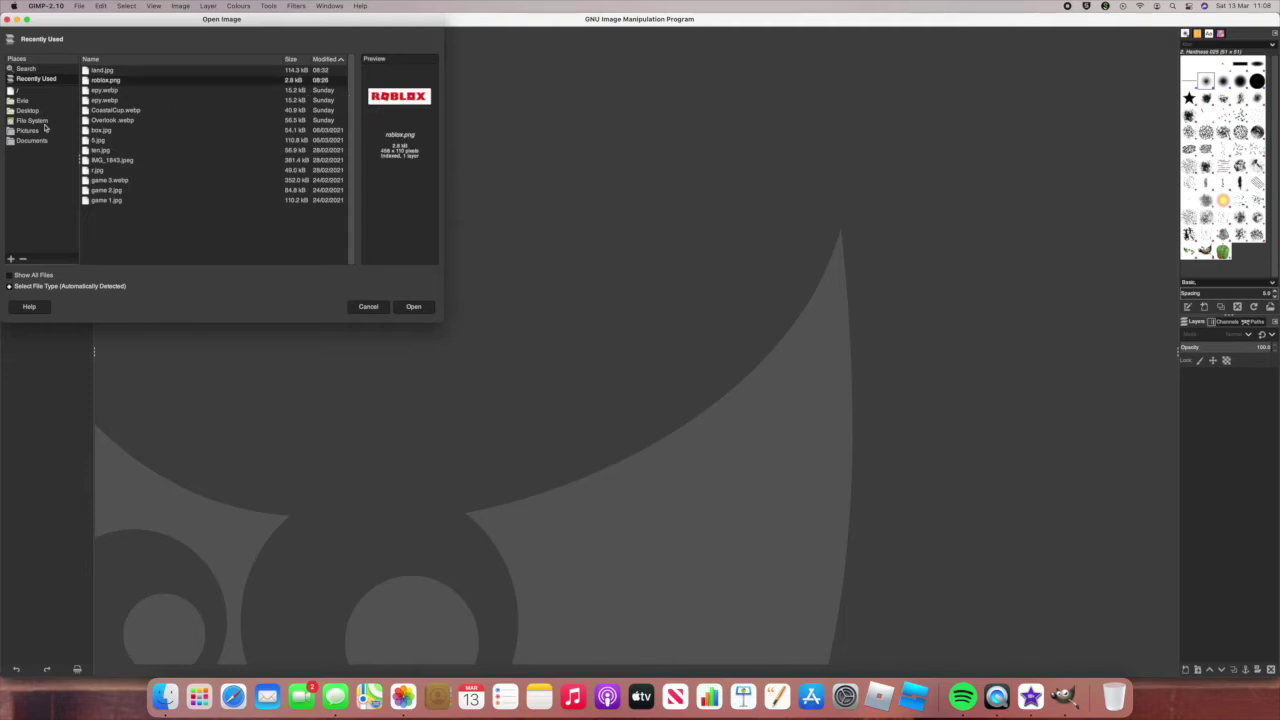
click(93, 70)
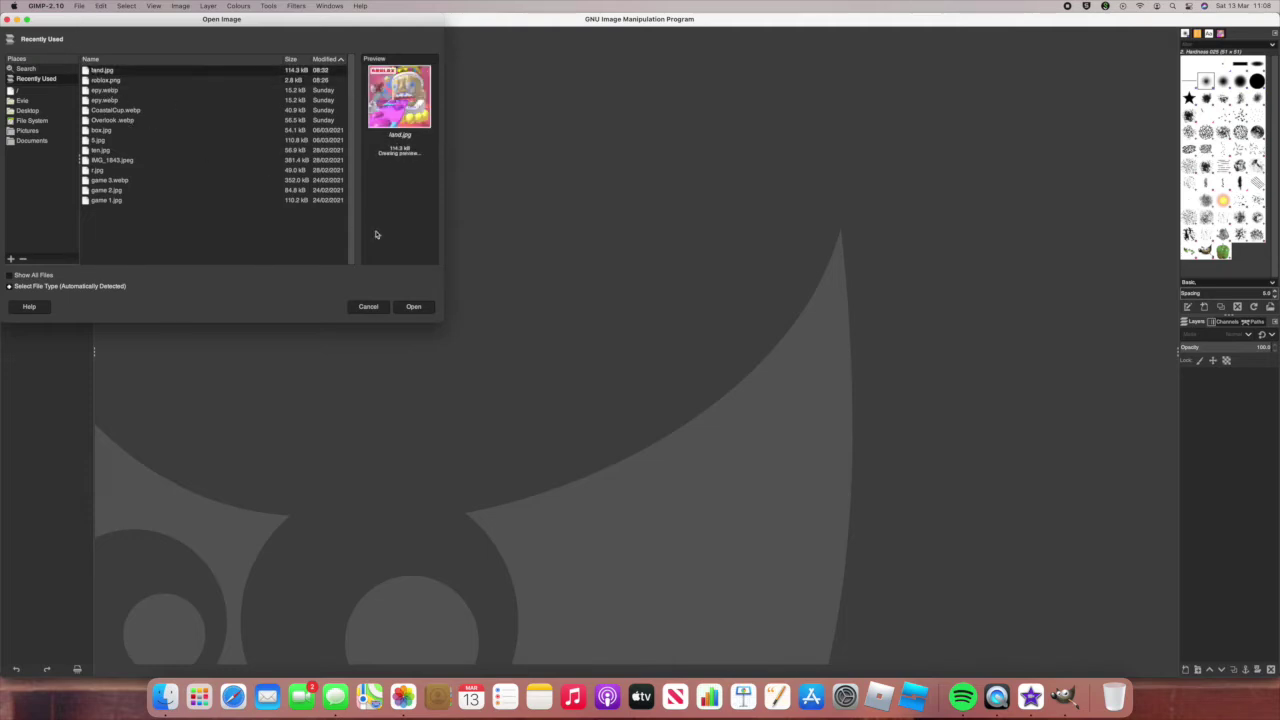
click(413, 306)
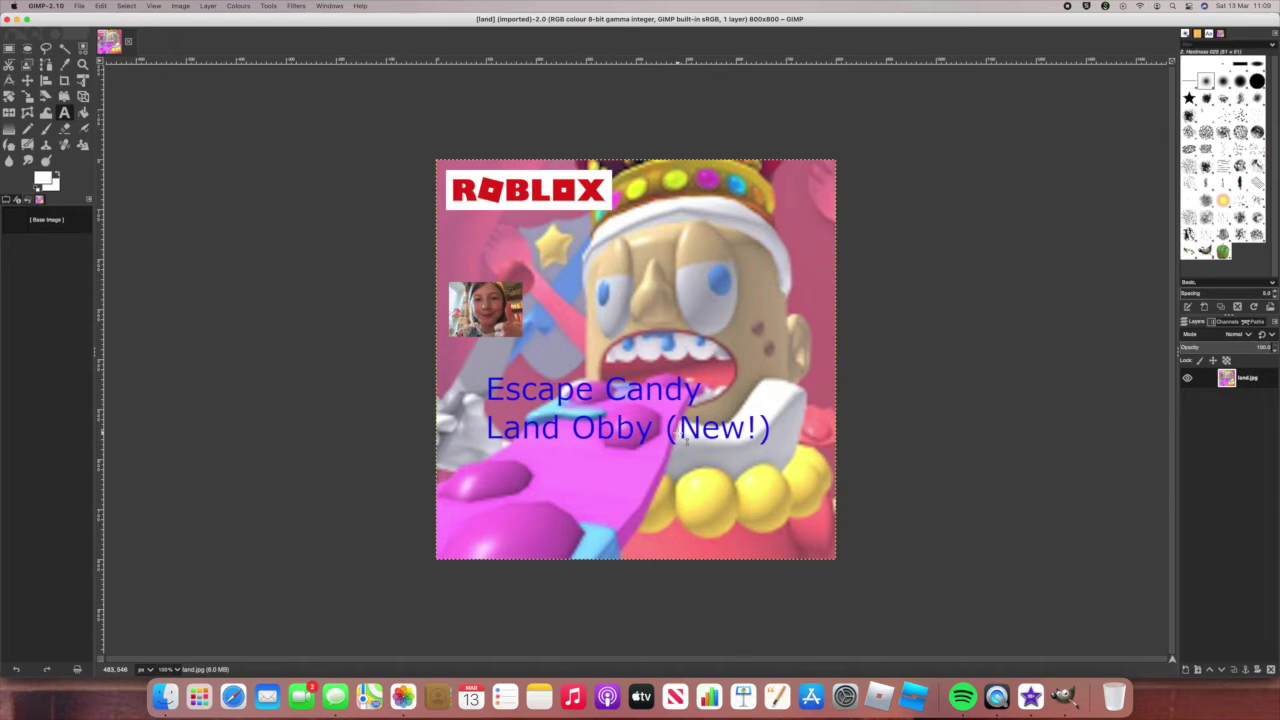
Close land.jpg and open epy.webp from the Desktop folder.
click(128, 45)
click(79, 6)
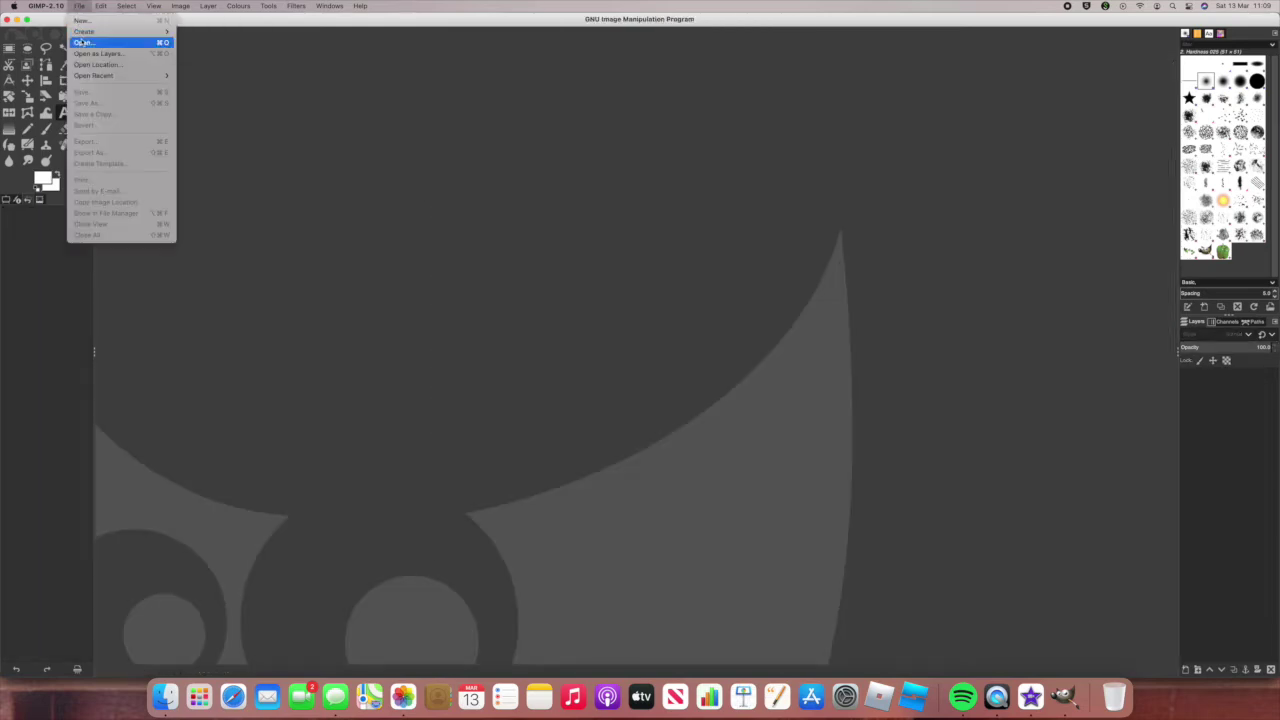
click(82, 43)
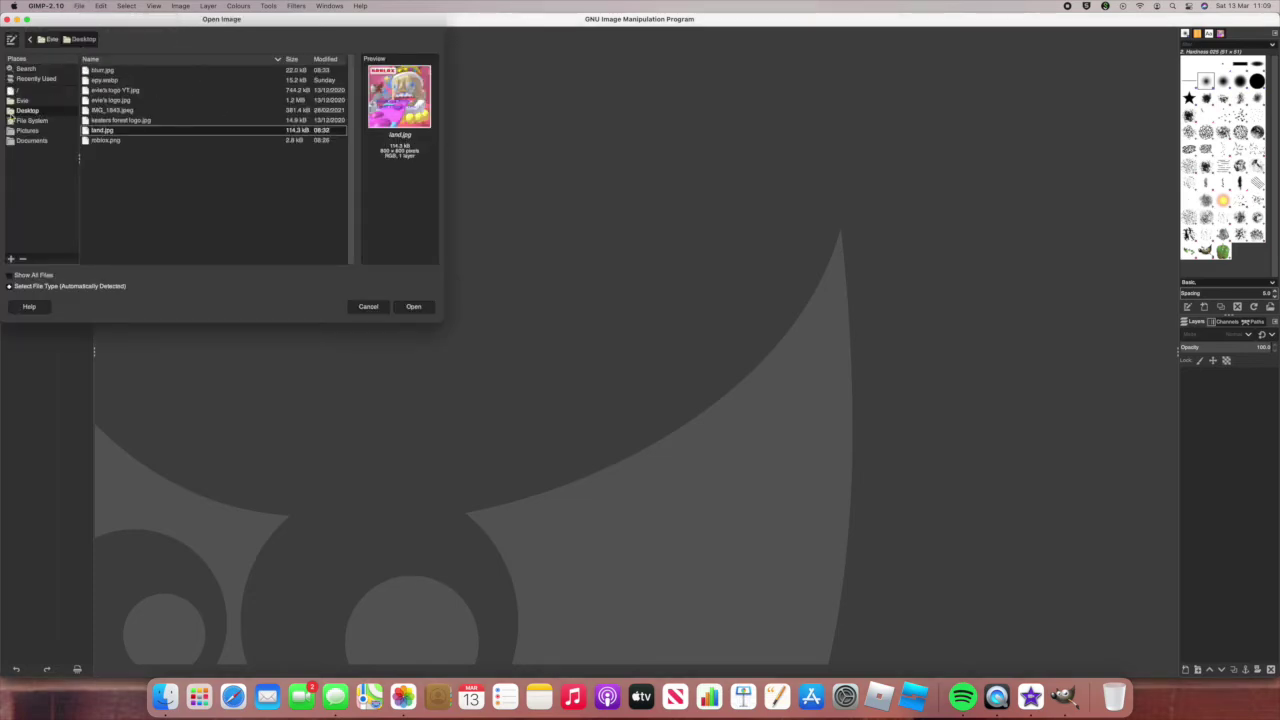
click(118, 110)
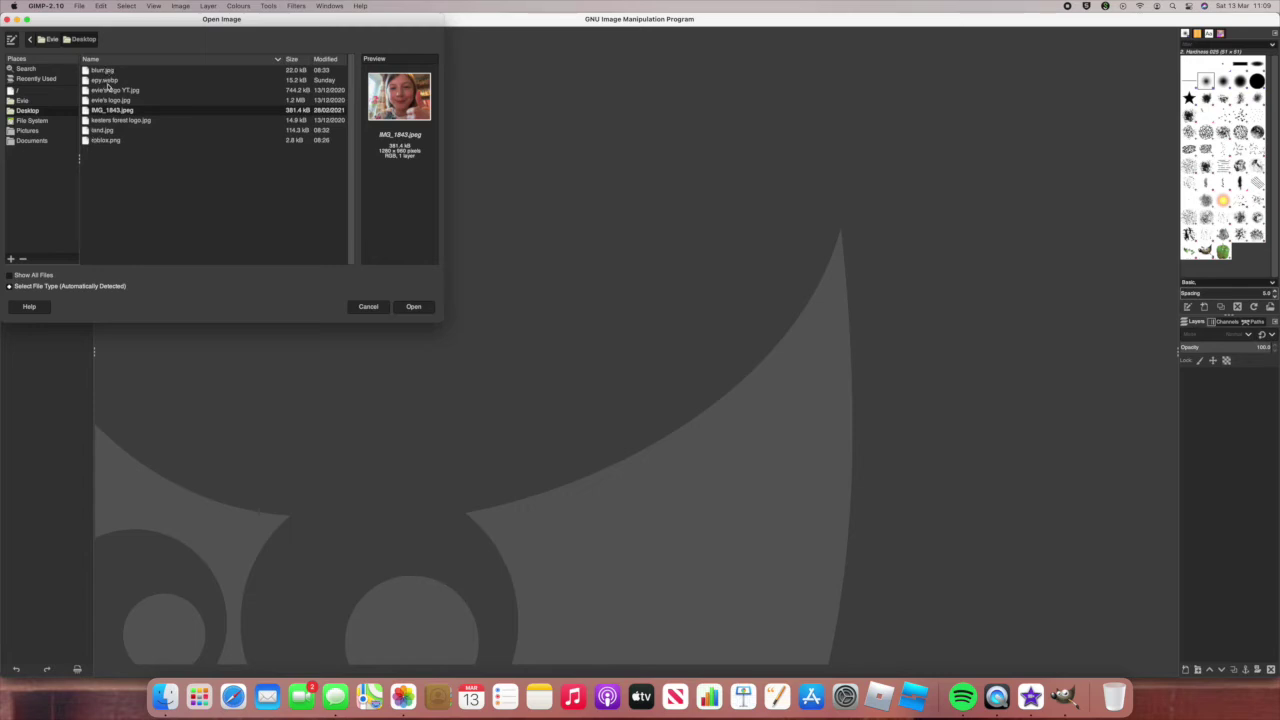
click(107, 81)
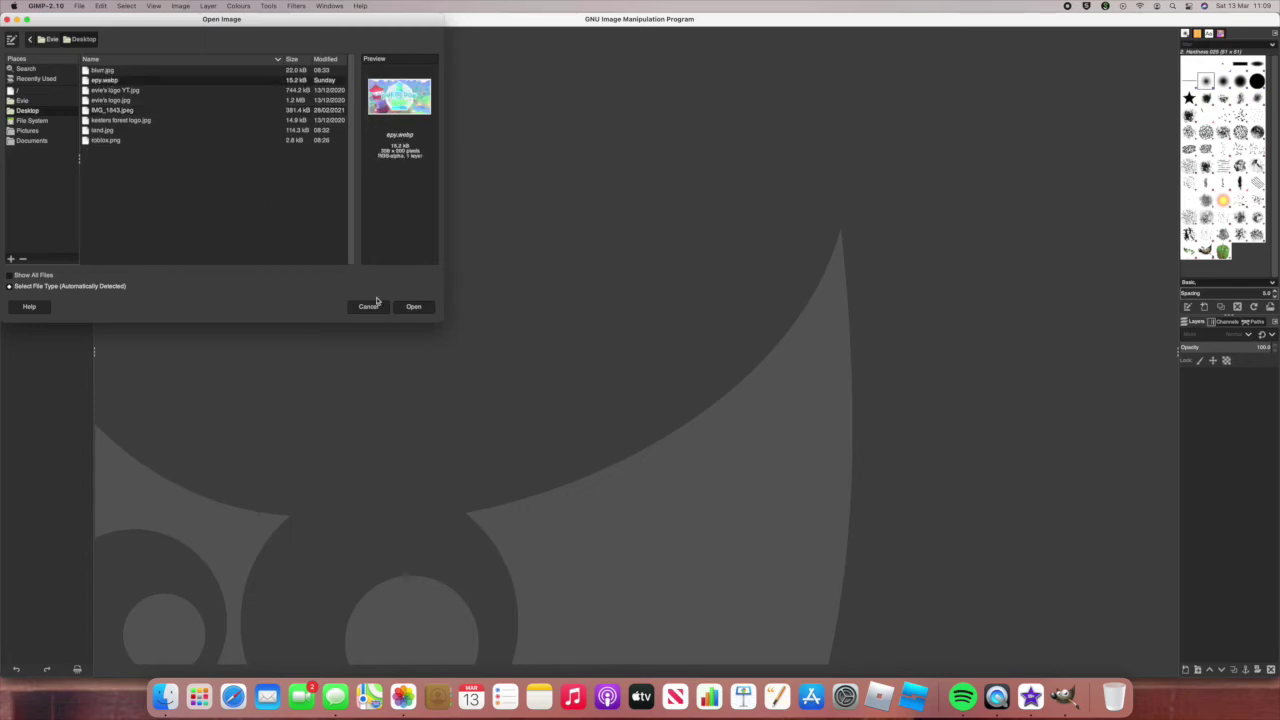
click(414, 306)
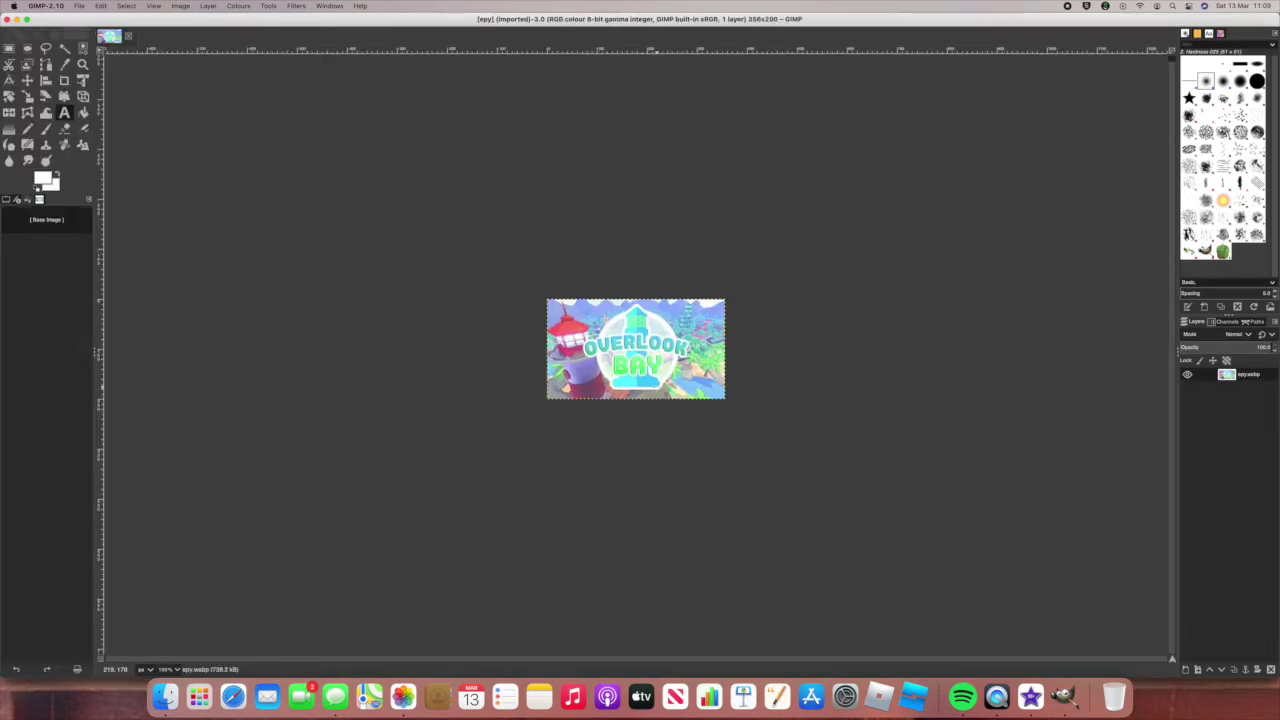
Scale the Overlook Bay image to a height of 600 px, keeping its proportions.
click(178, 9)
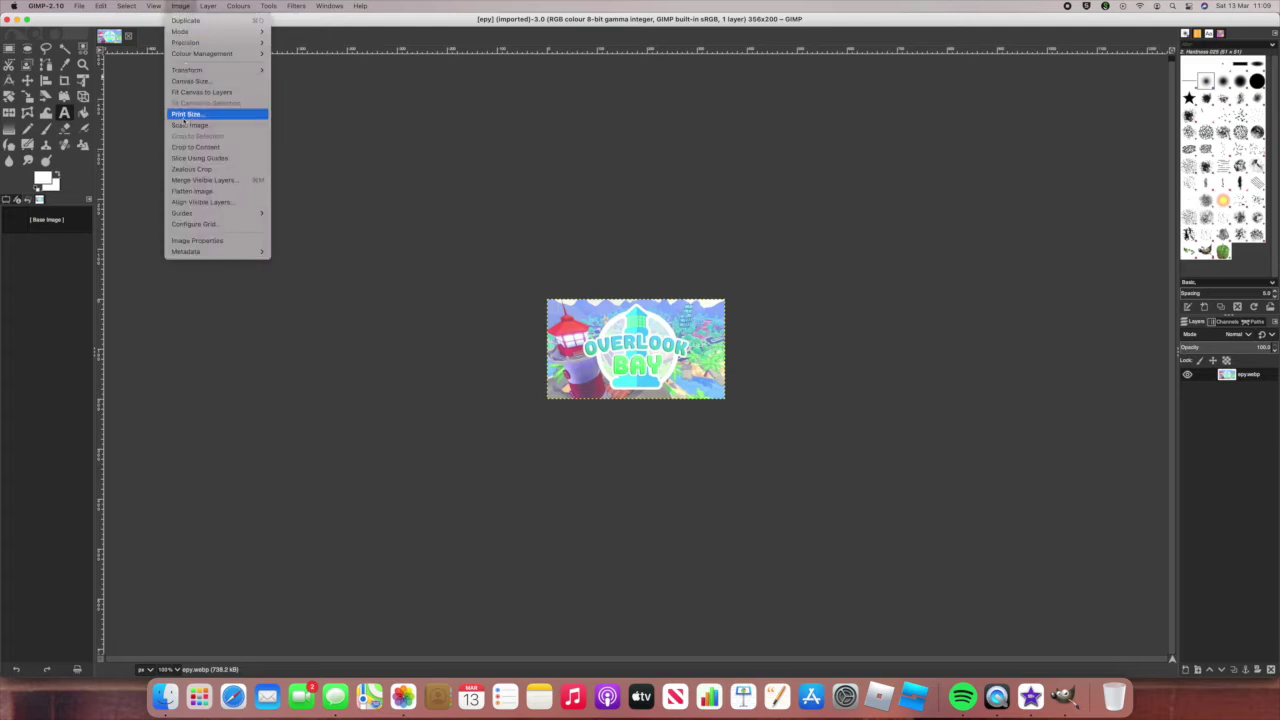
click(188, 126)
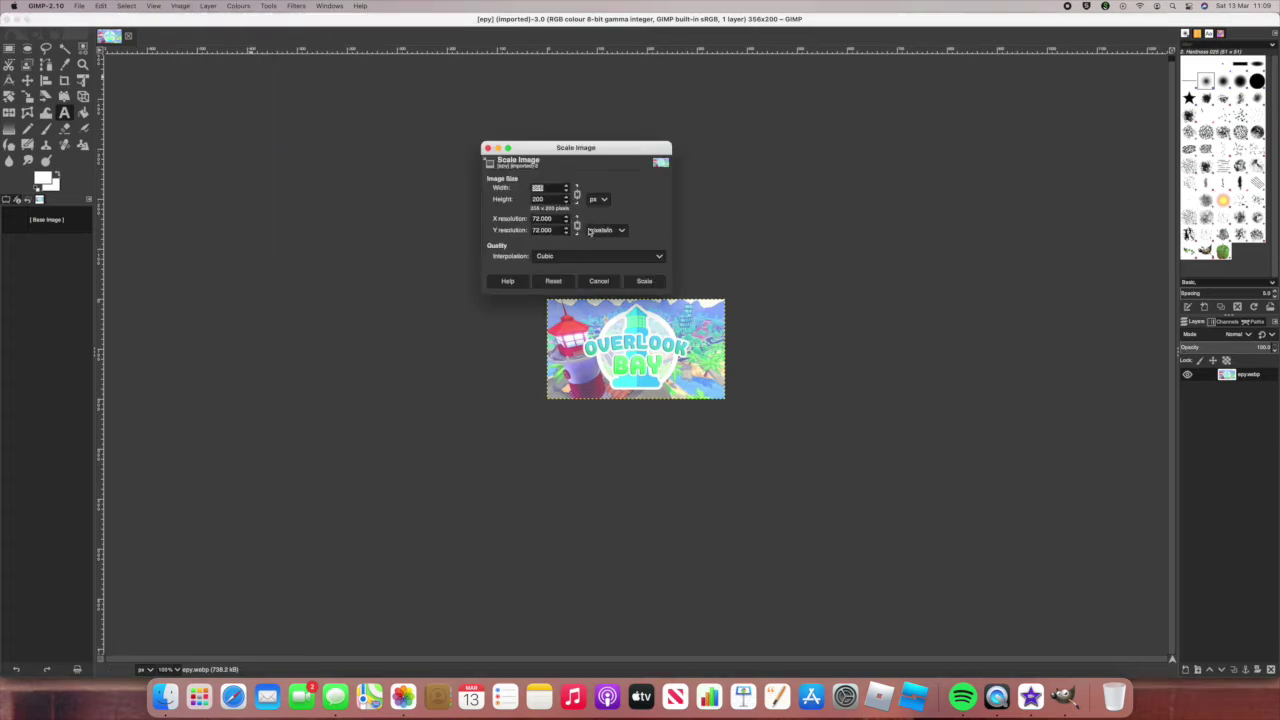
drag(538, 199, 530, 199)
key(BackSpace)
text(600)
click(644, 281)
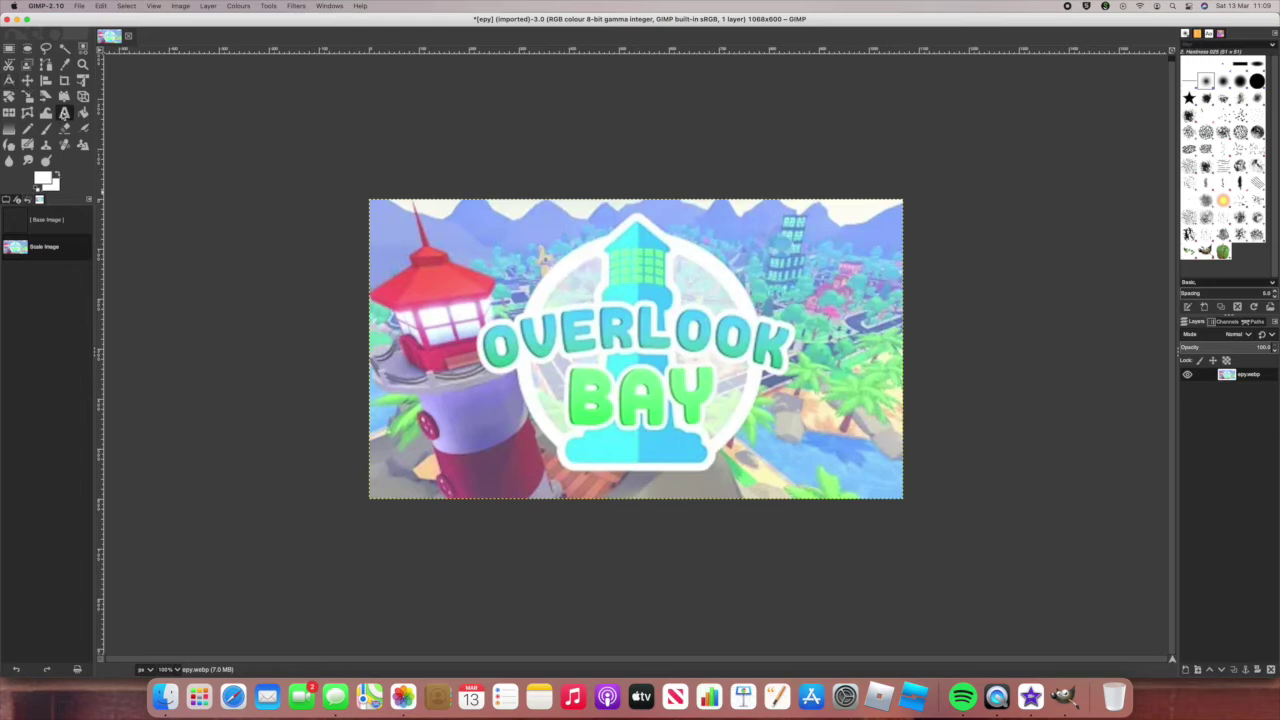
Add the text "Hi" in a wide box across the lower part of the image and browse the fonts for it.
drag(398, 396, 814, 479)
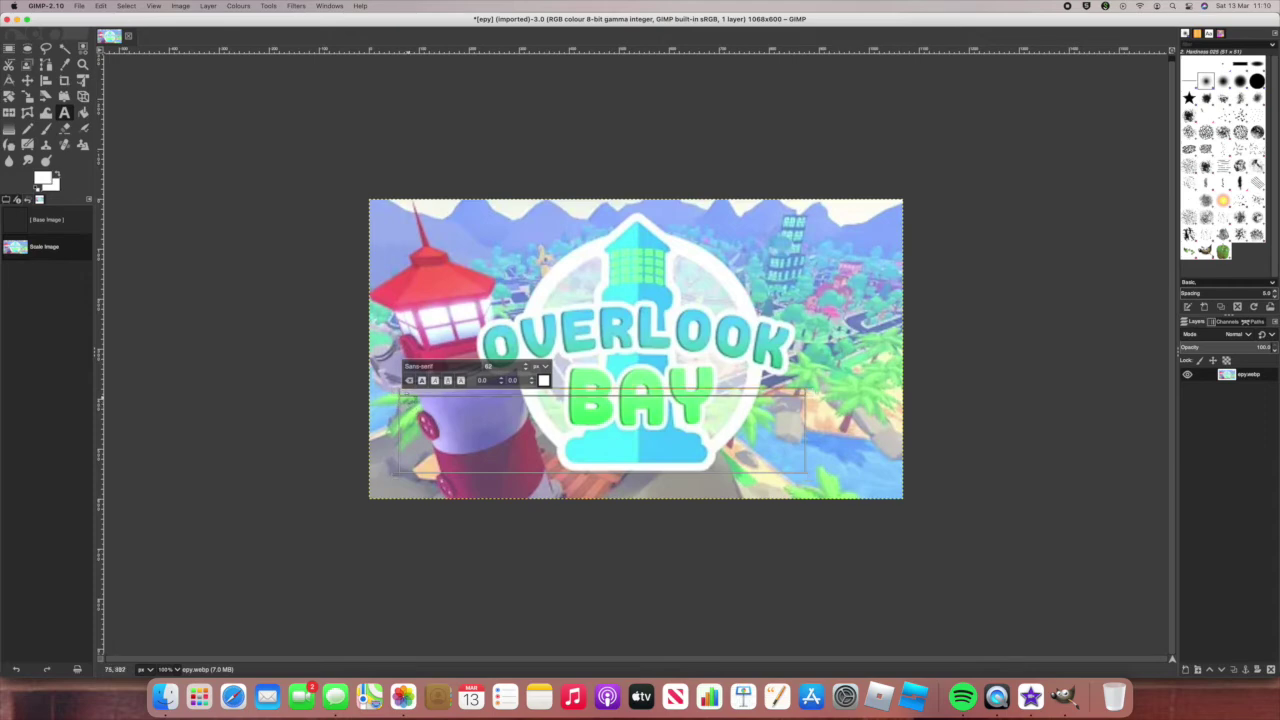
text(Hi)
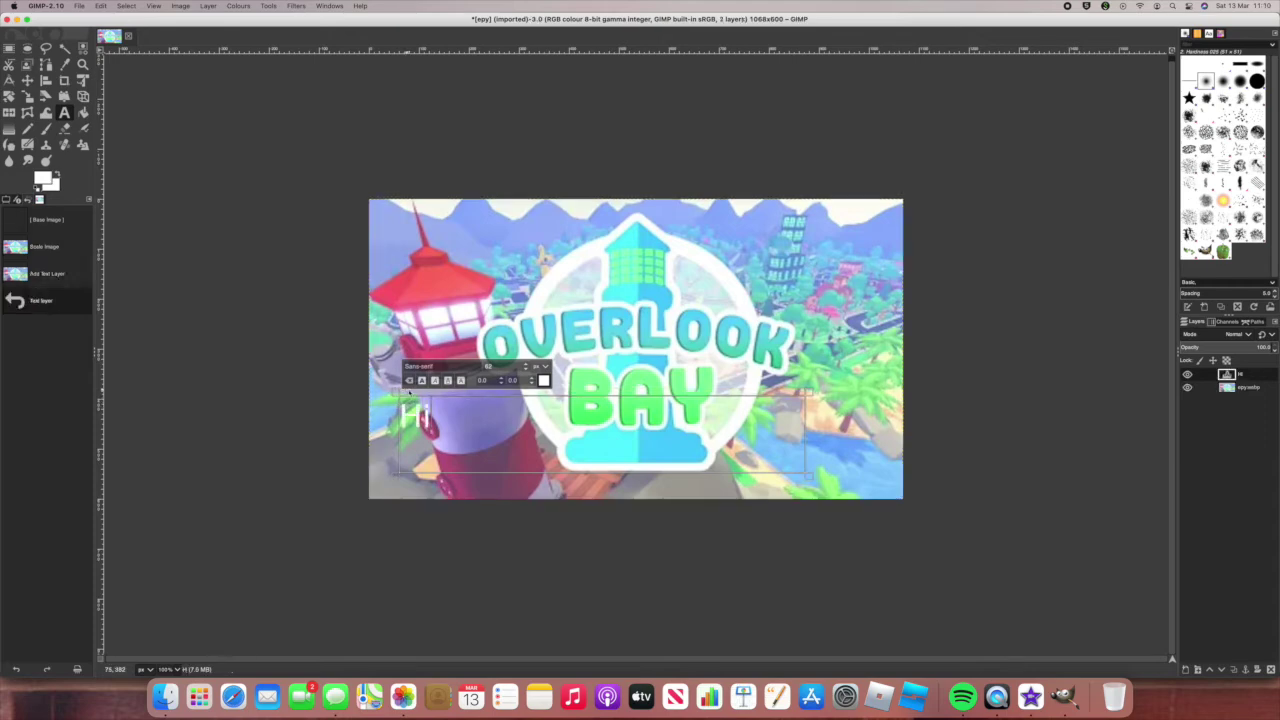
triple_click(407, 366)
text(a)
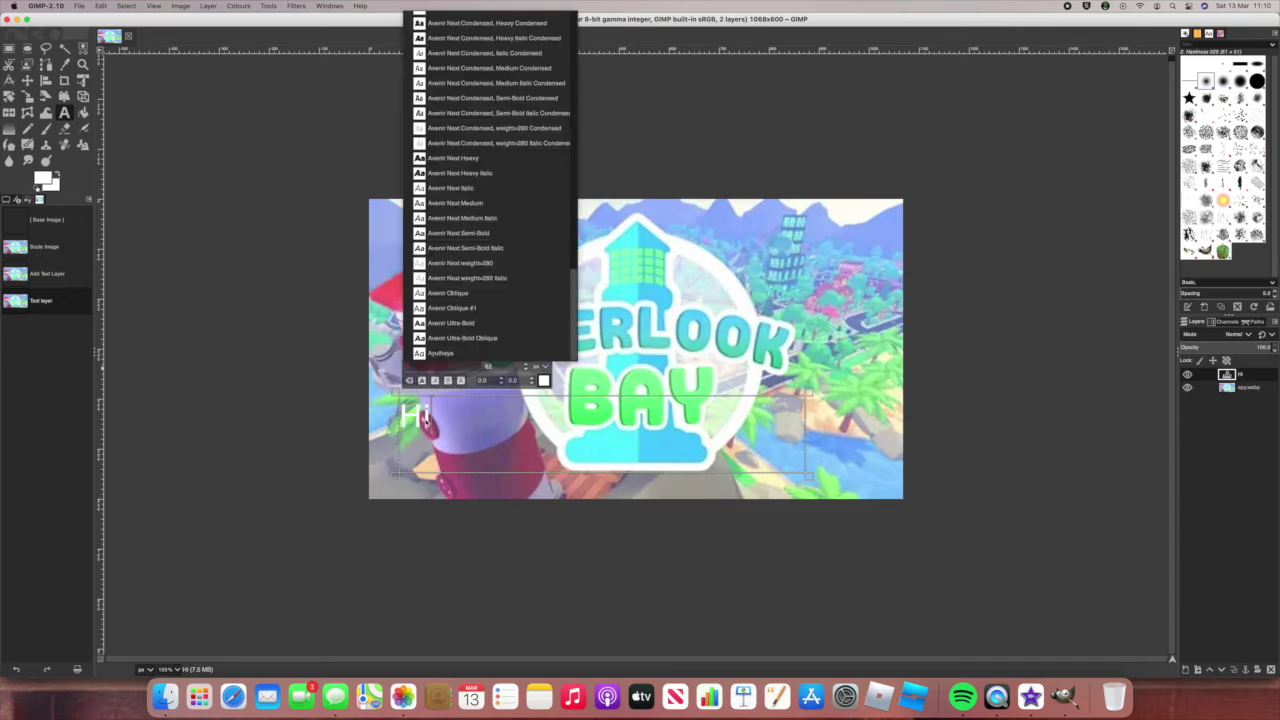
scroll(438, 218, up, 5)
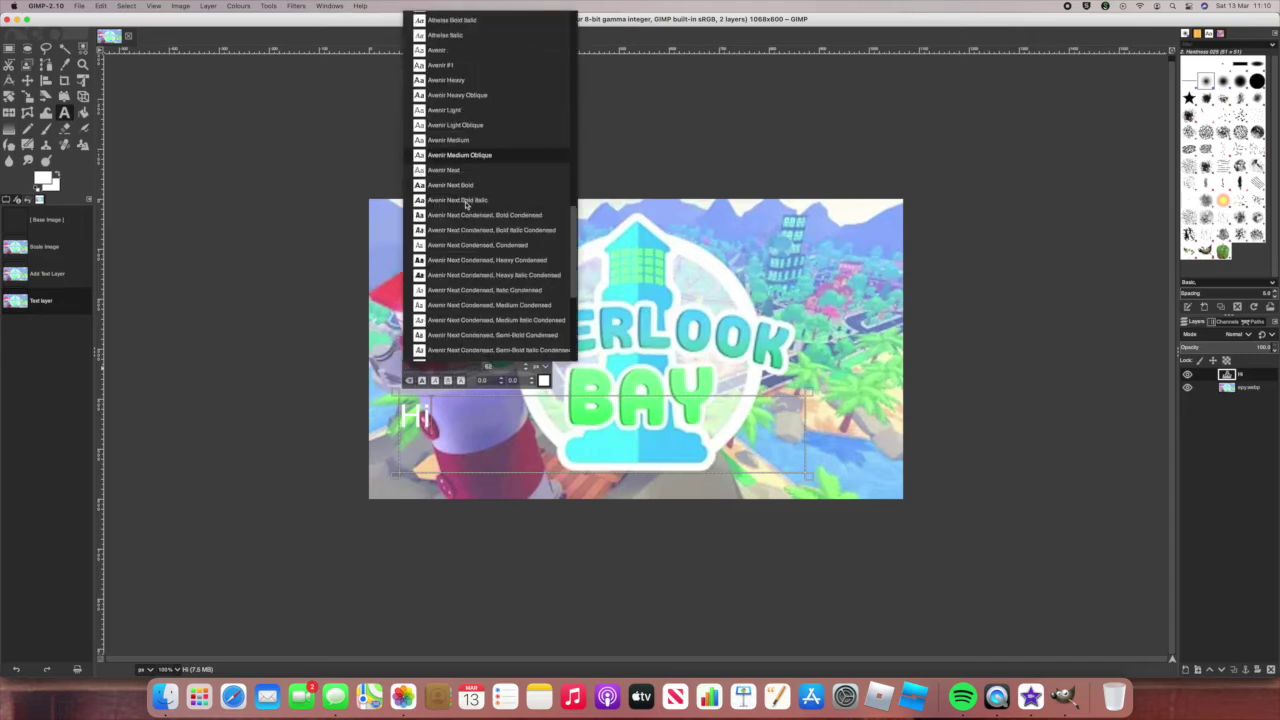
scroll(438, 250, down, 5)
click(455, 376)
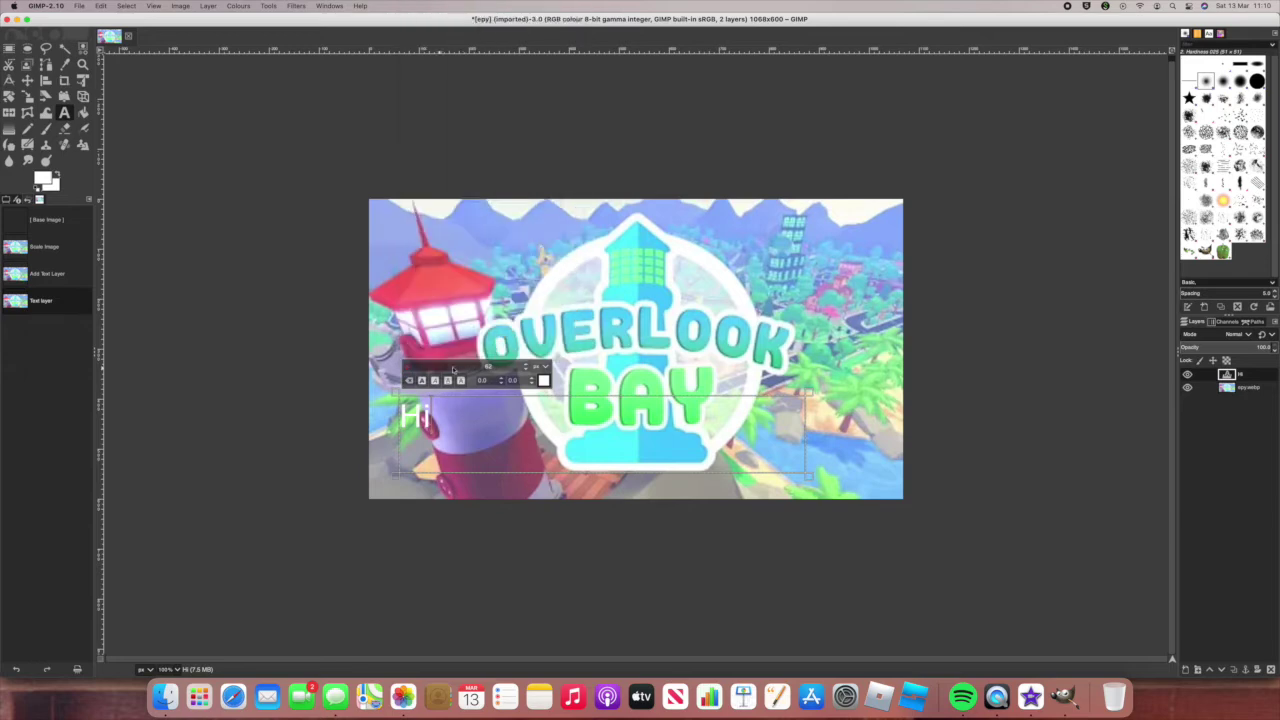
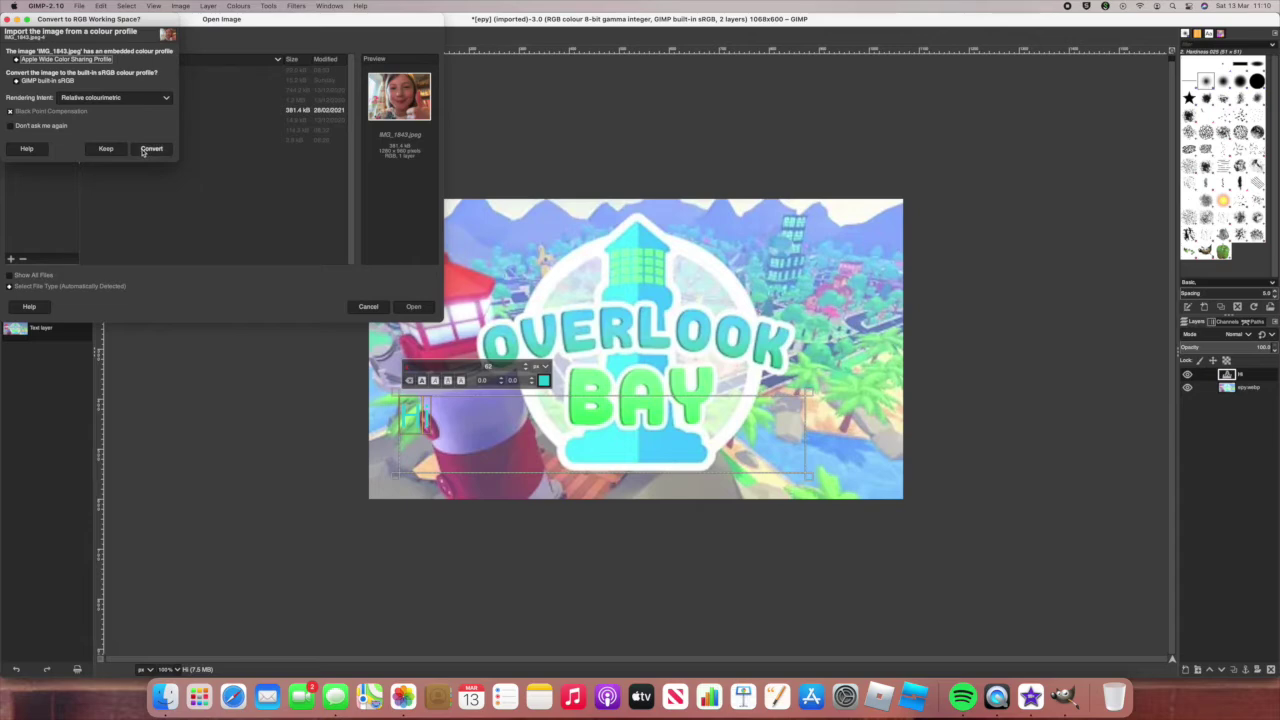
Import IMG_1843.jpeg with its colours converted to the built-in sRGB profile and copy the whole photo.
click(151, 149)
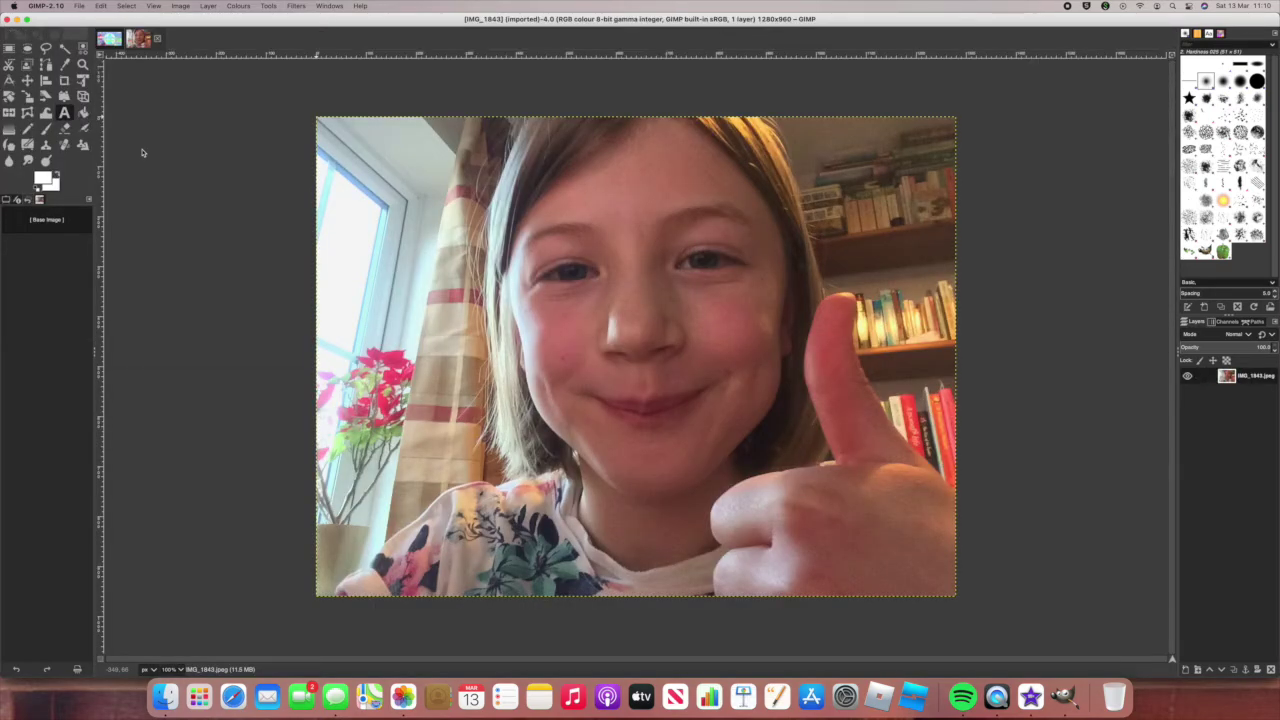
click(180, 7)
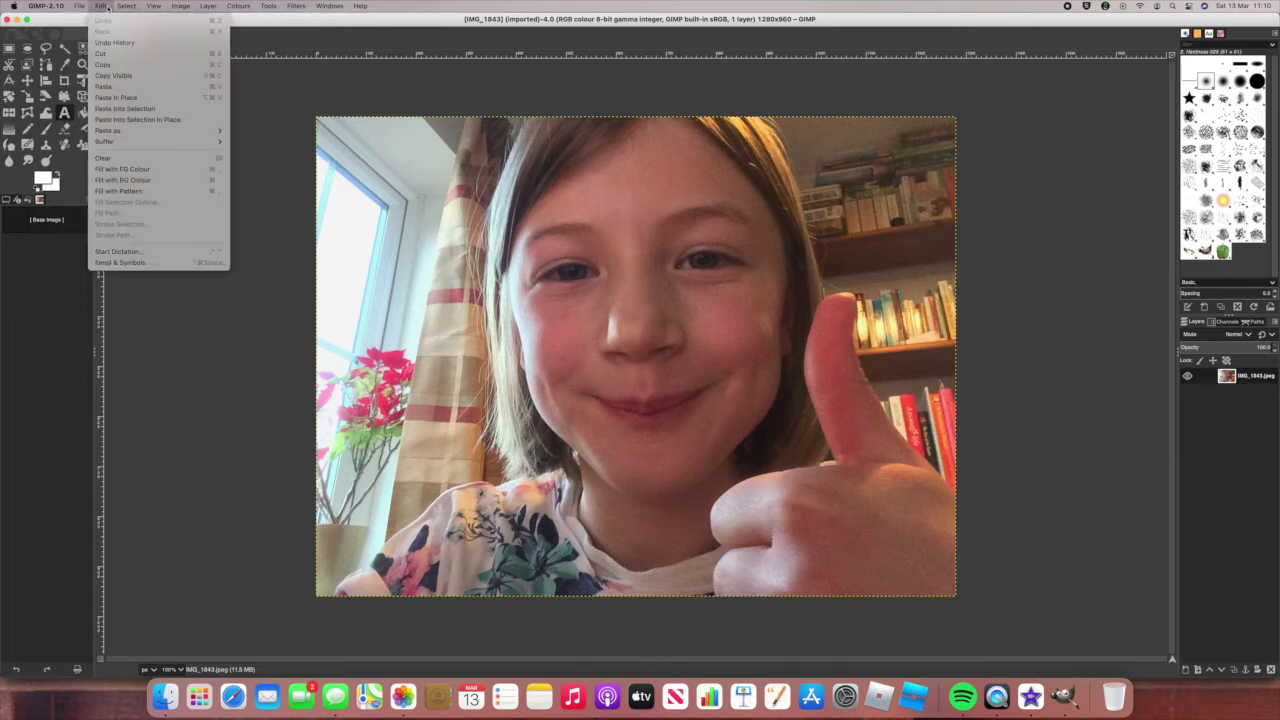
click(106, 64)
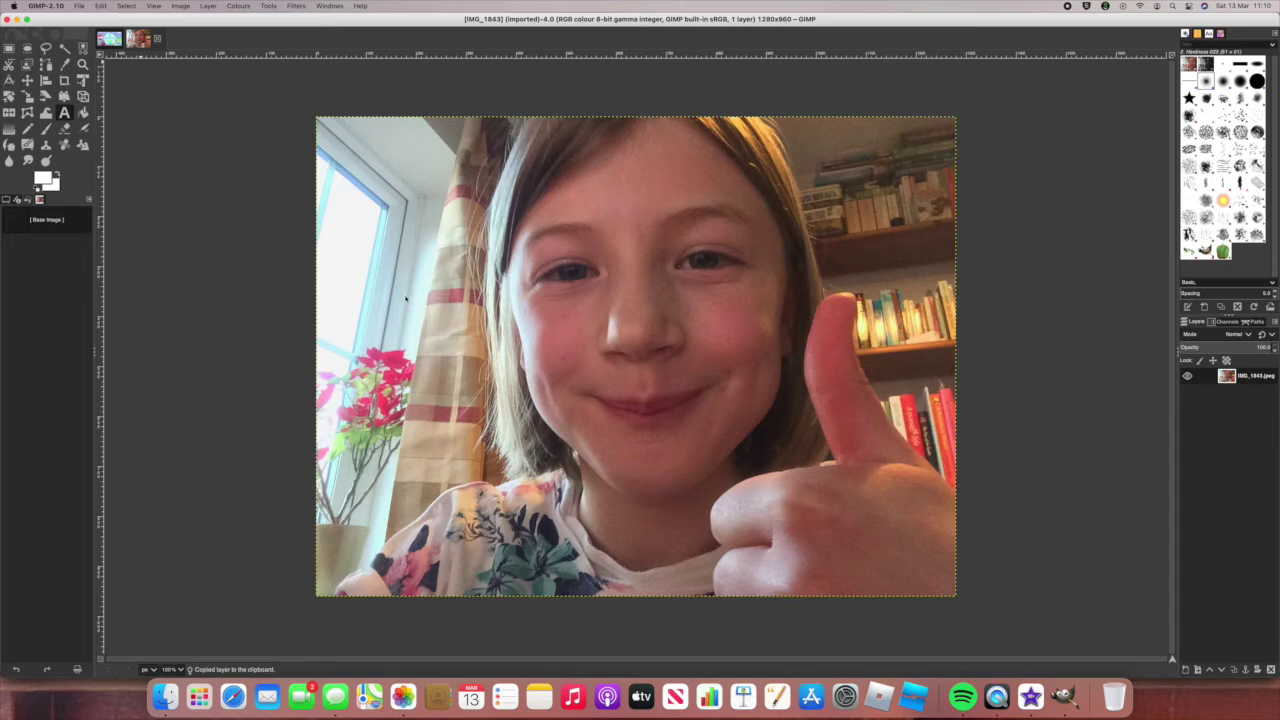
Try to paste the full-size photo into the Overlook Bay image and undo the paste.
click(109, 38)
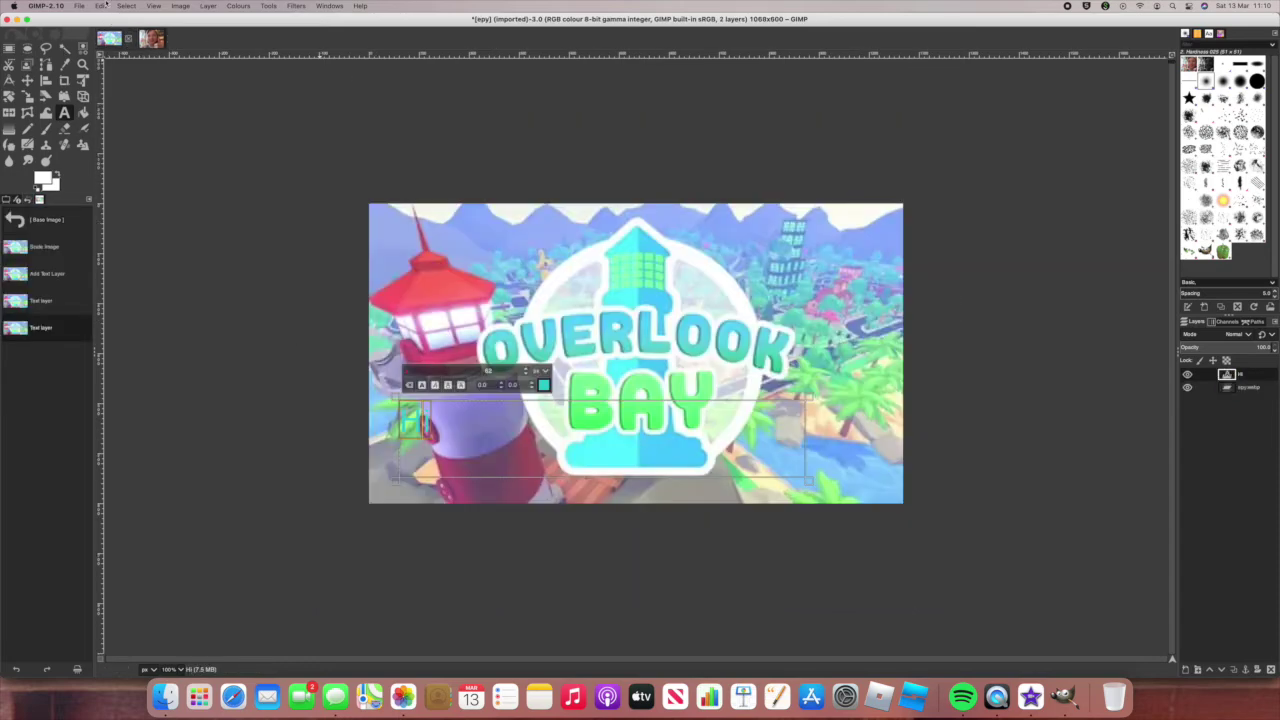
click(103, 7)
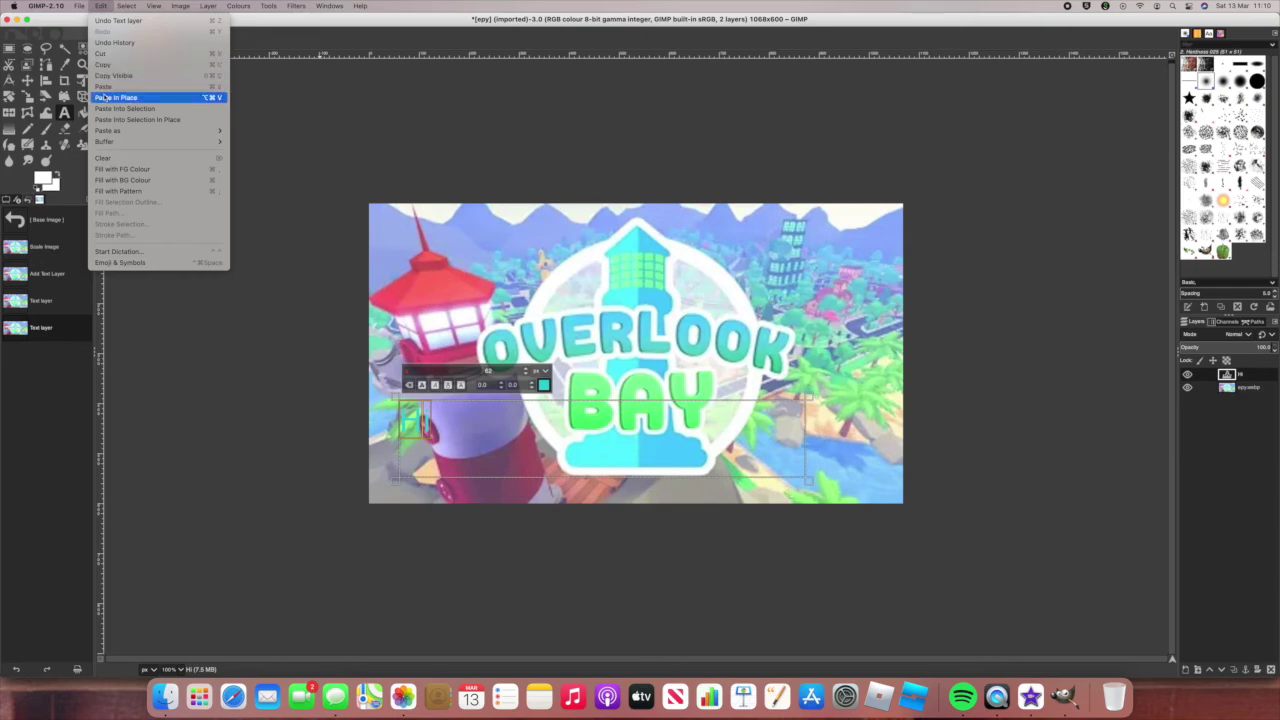
click(105, 90)
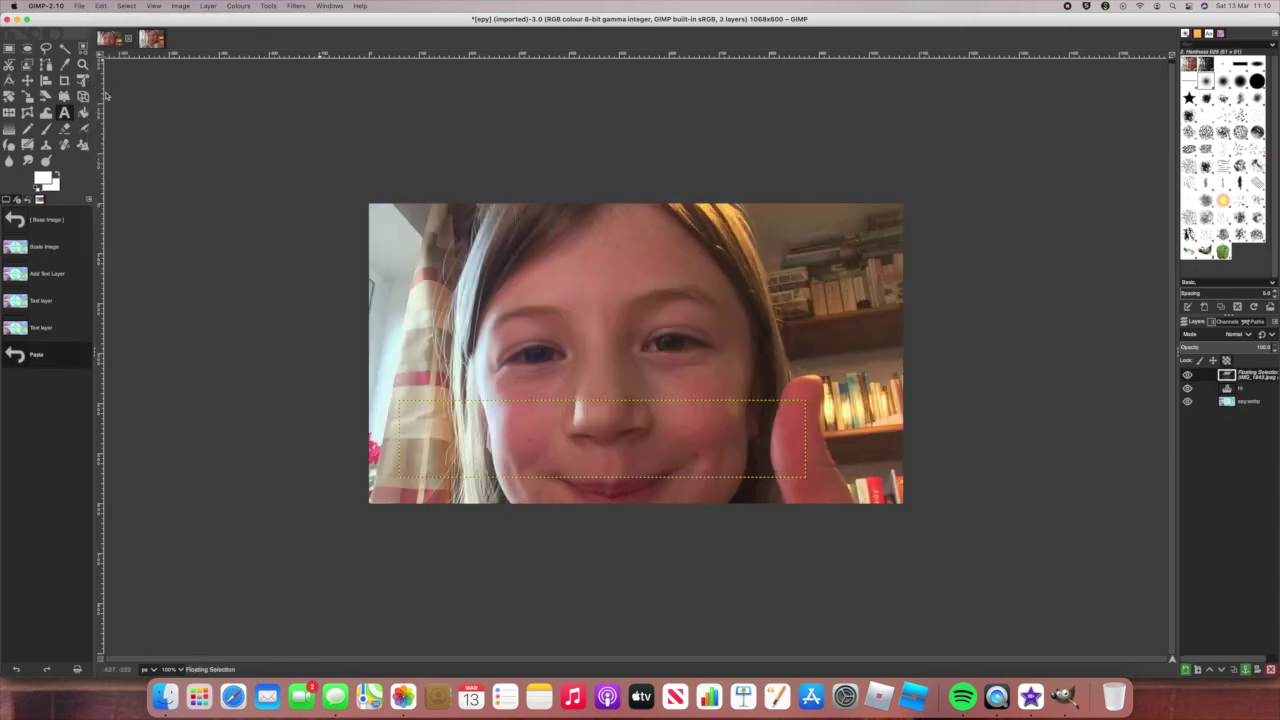
click(41, 328)
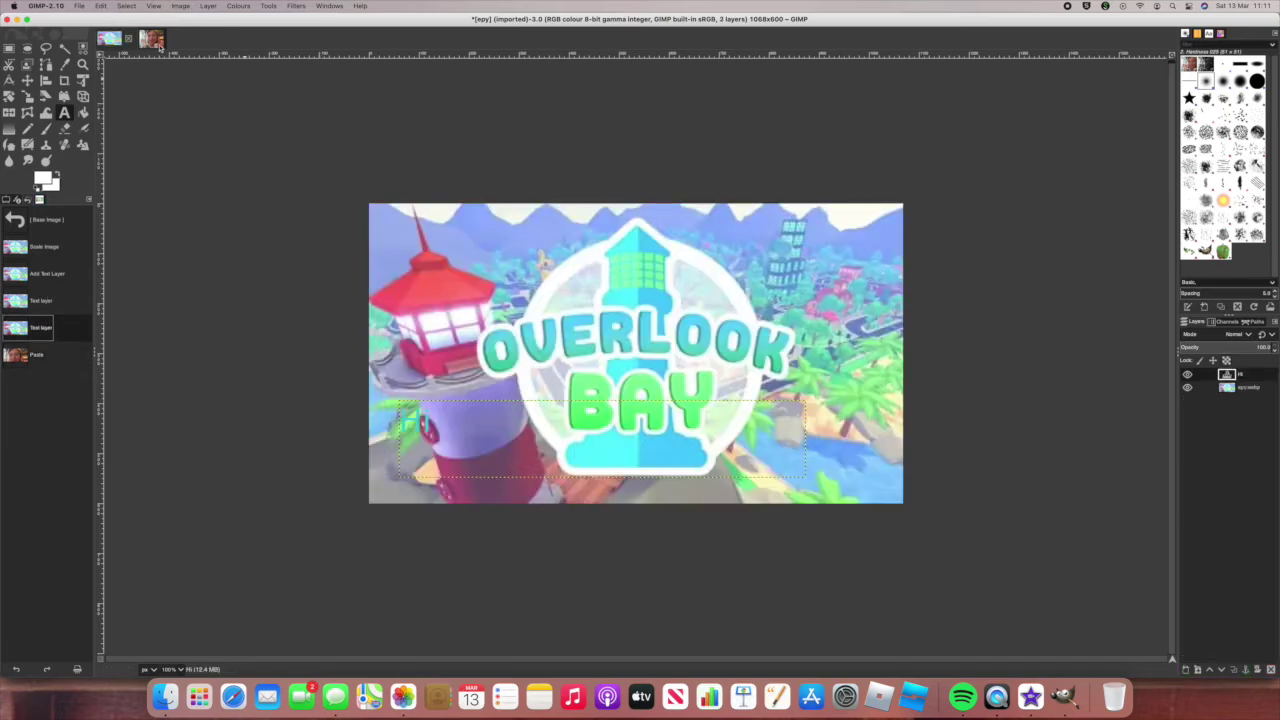
Scale the IMG_1843.jpeg photo down to a height of 110 px, keeping its proportions.
key(ctrl+Tab)
click(180, 6)
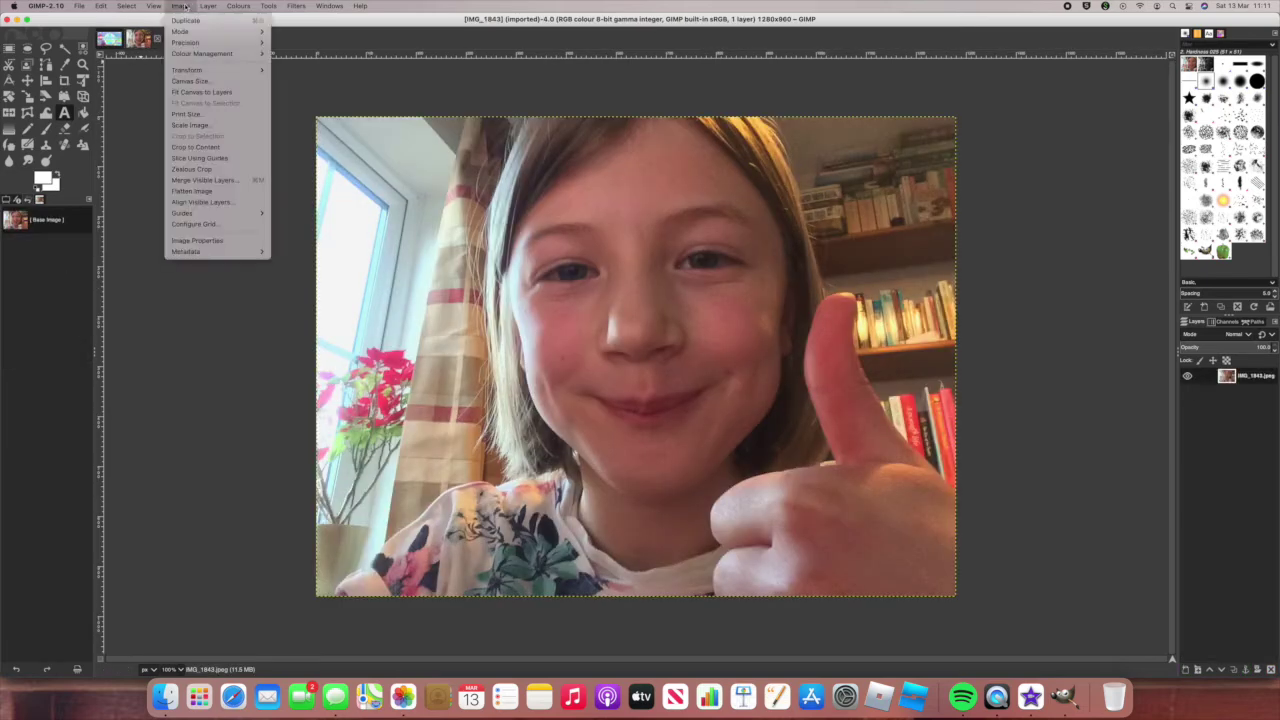
click(188, 124)
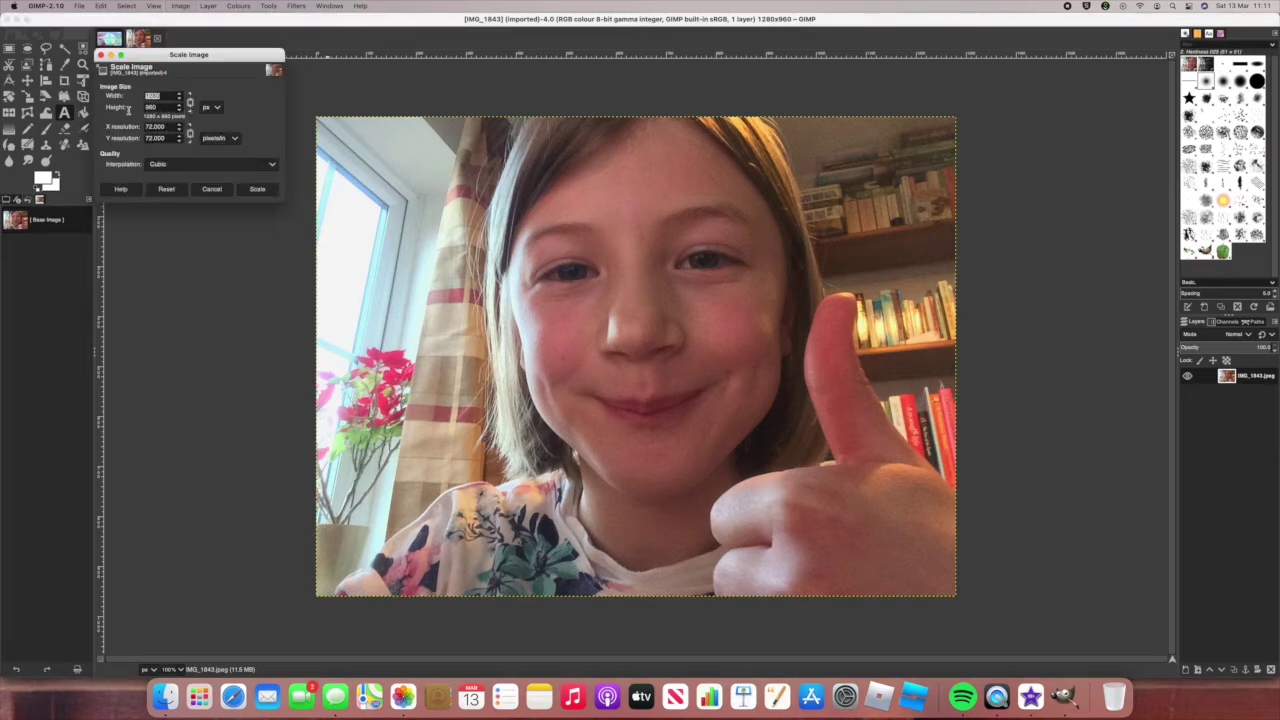
drag(158, 107, 141, 108)
key(BackSpace)
text(55)
click(255, 191)
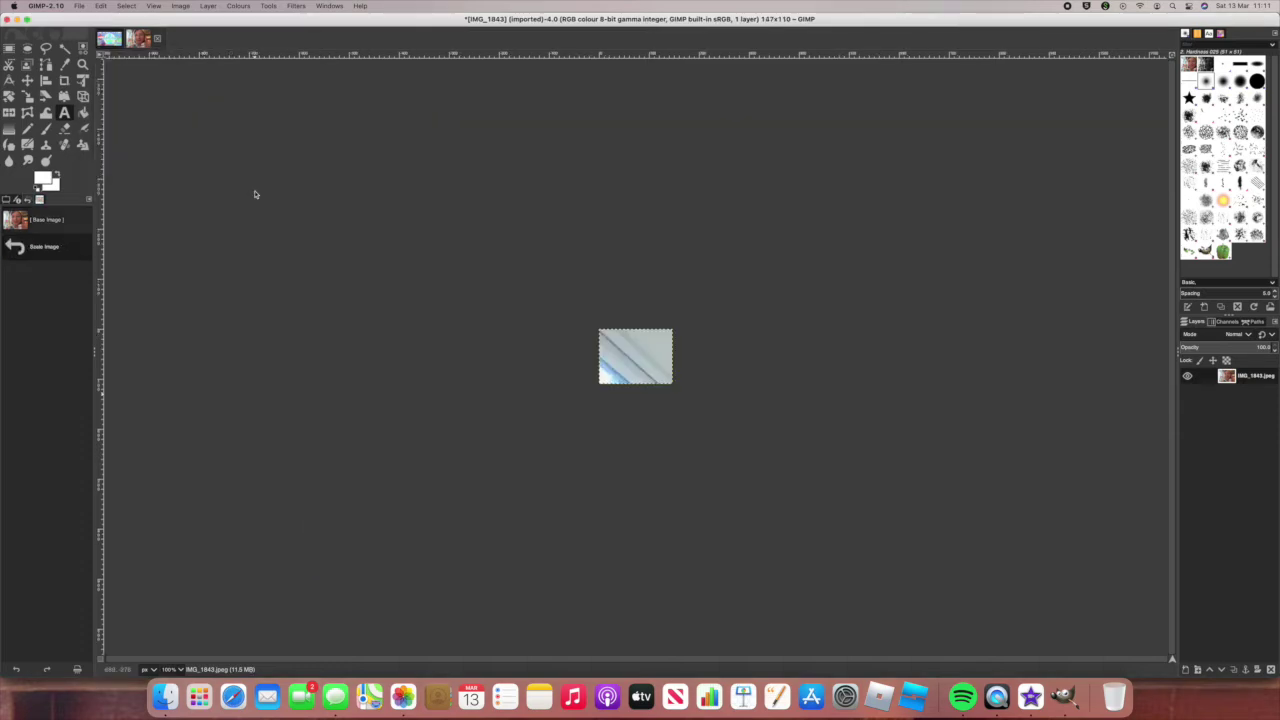
click(100, 8)
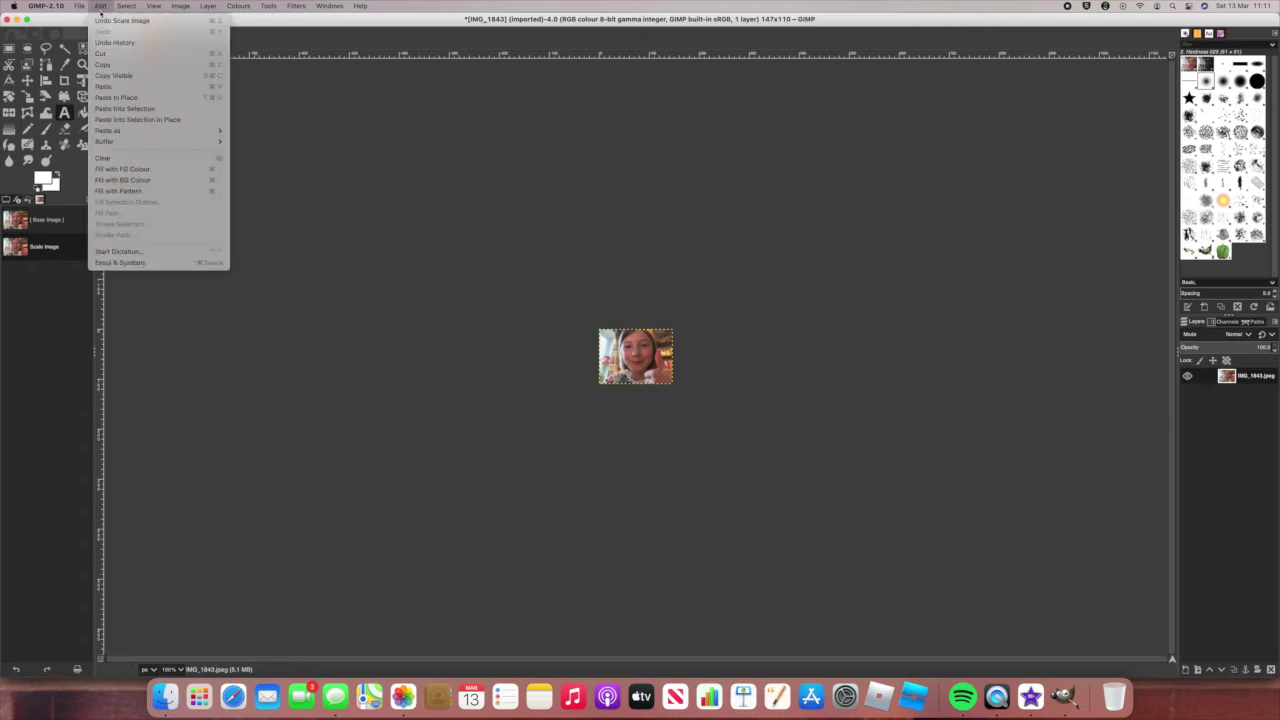
click(103, 88)
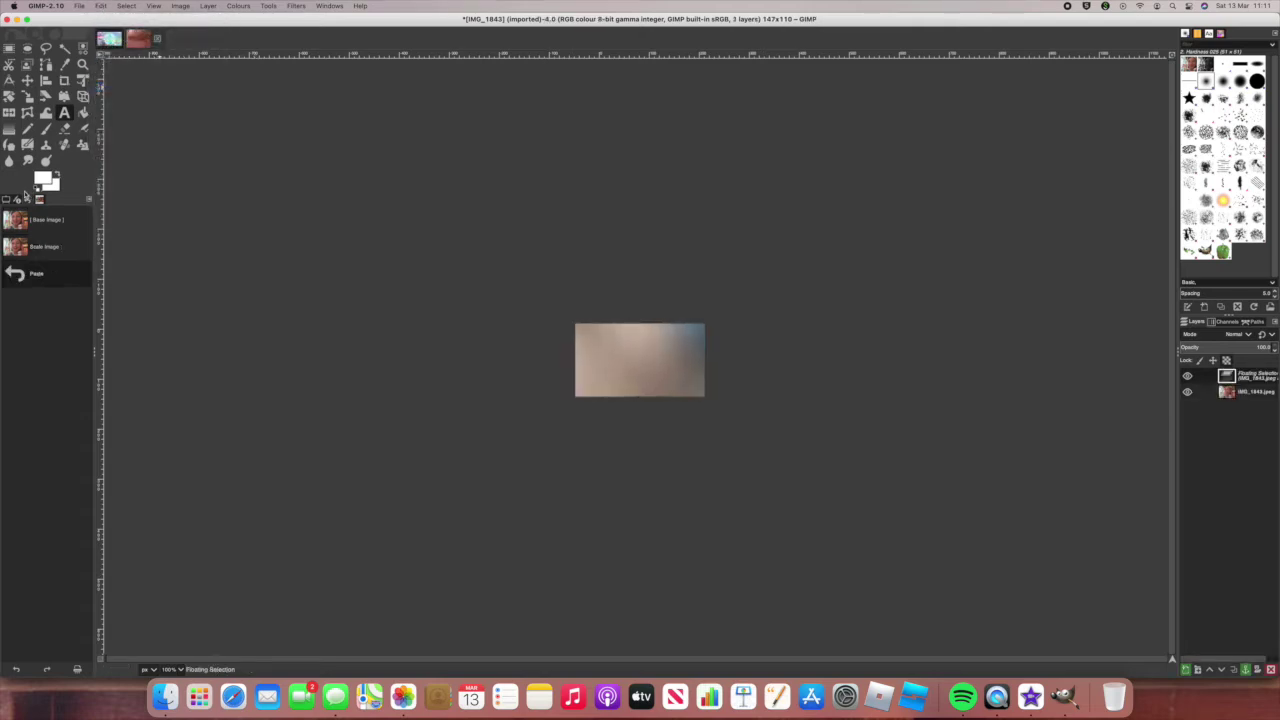
click(20, 247)
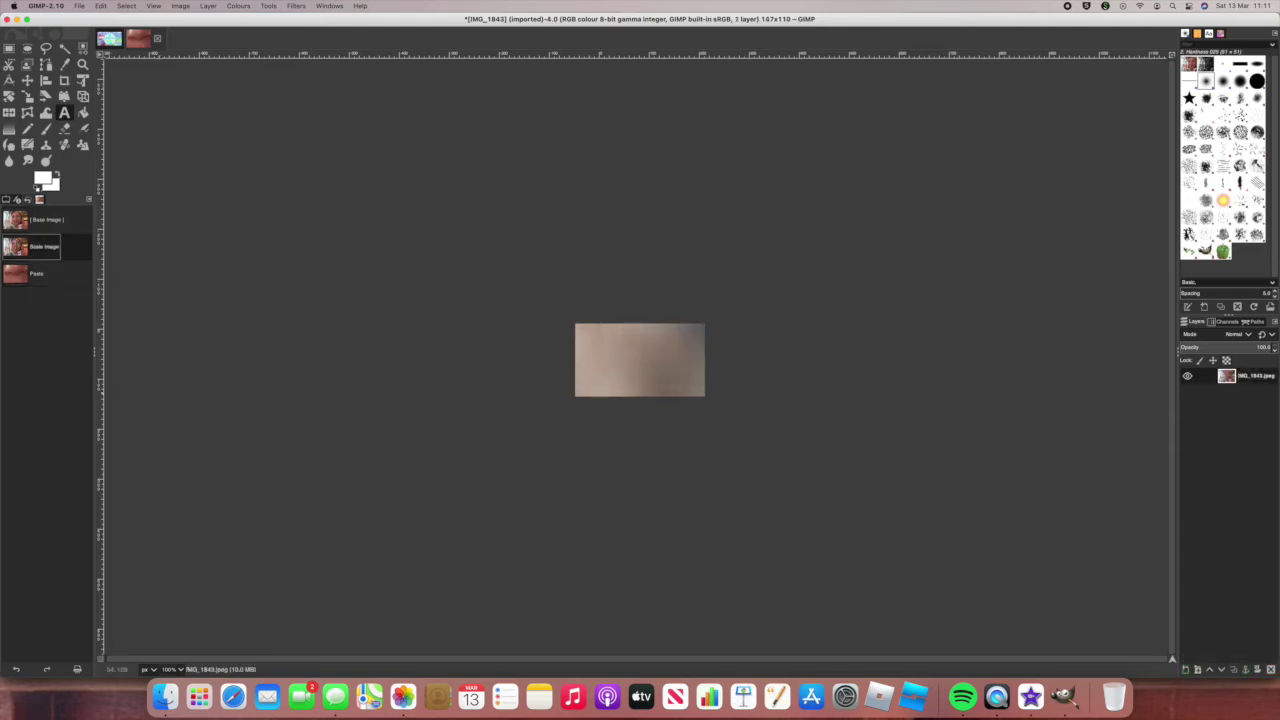
Copy the scaled photo into the Overlook Bay image and move it over the lighthouse's red roof.
click(100, 6)
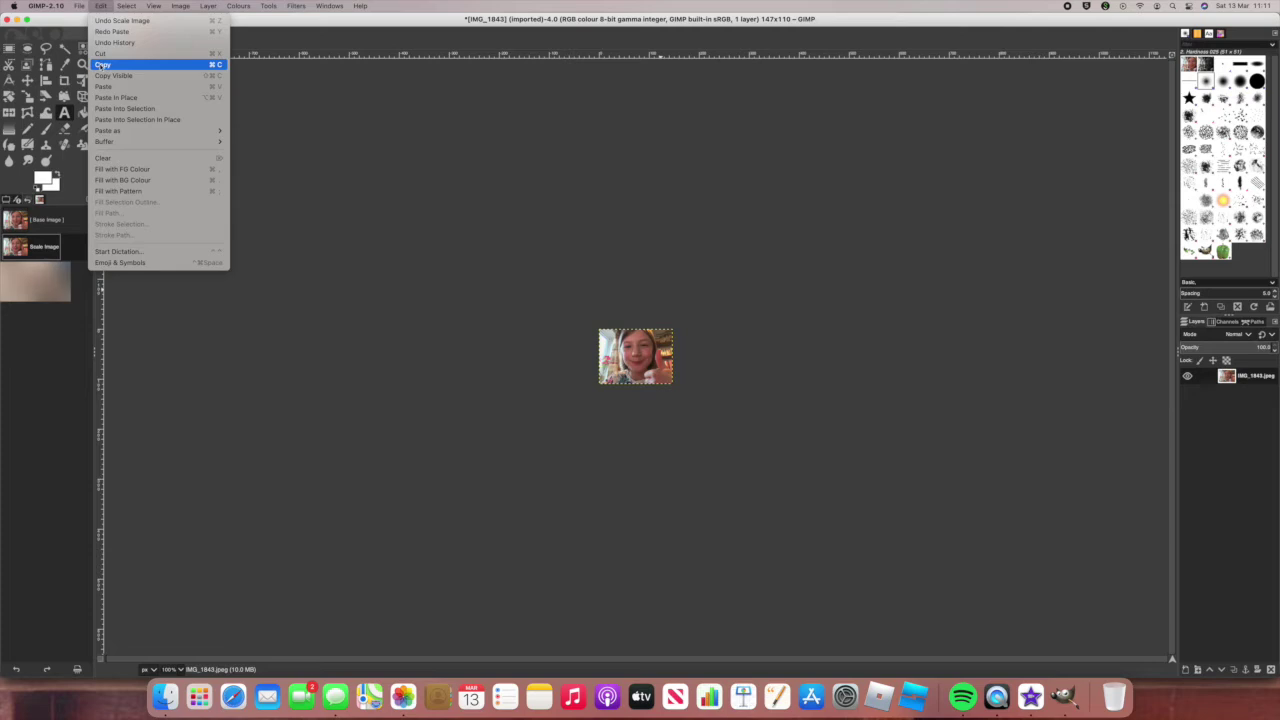
click(103, 64)
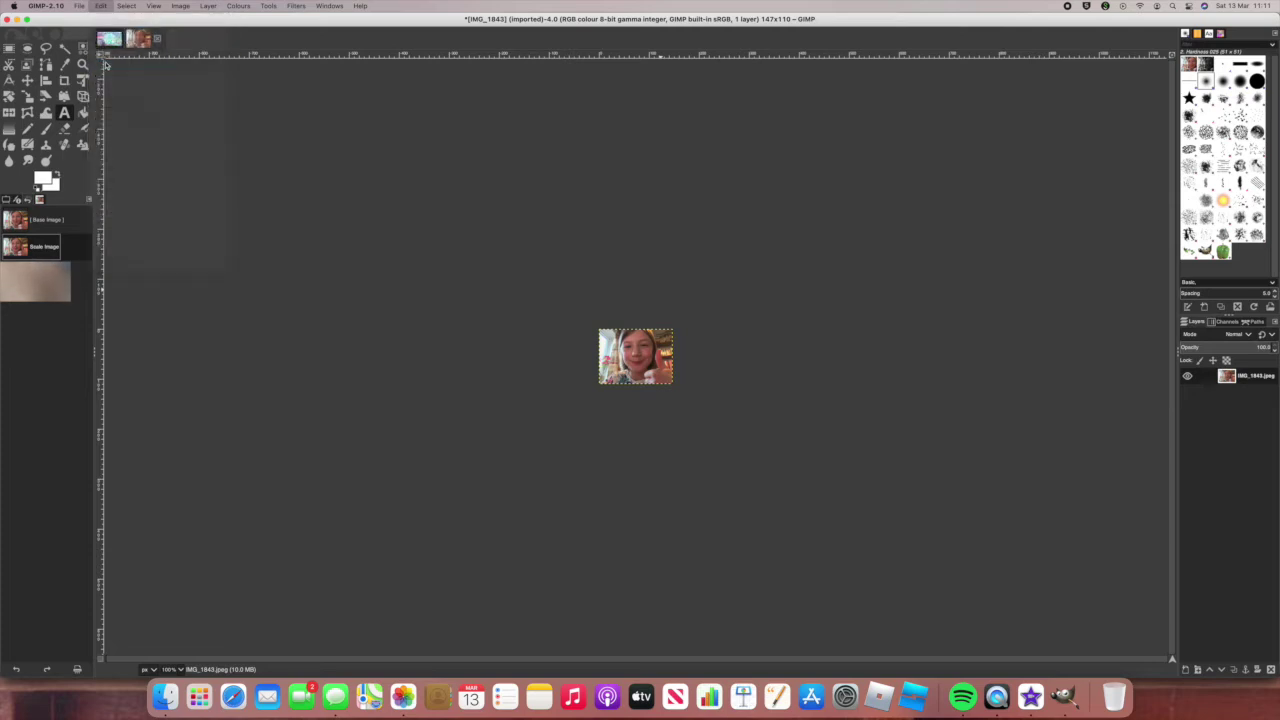
click(109, 38)
click(100, 6)
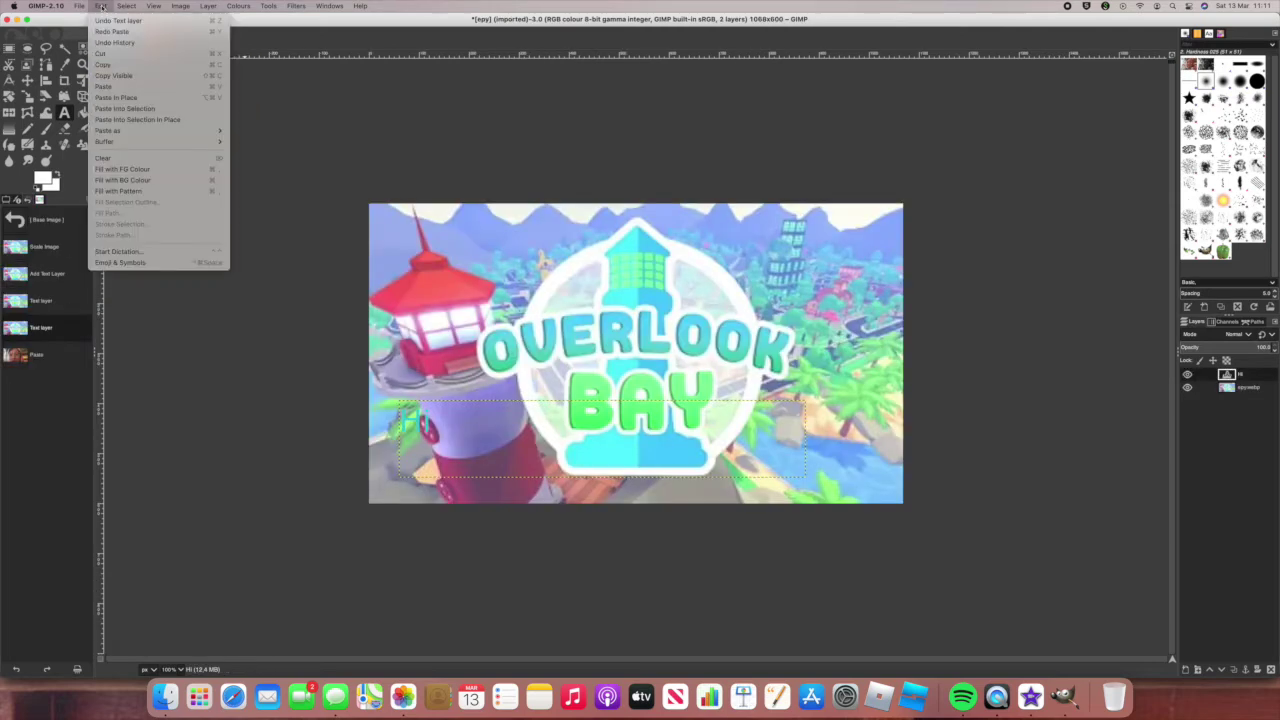
click(104, 86)
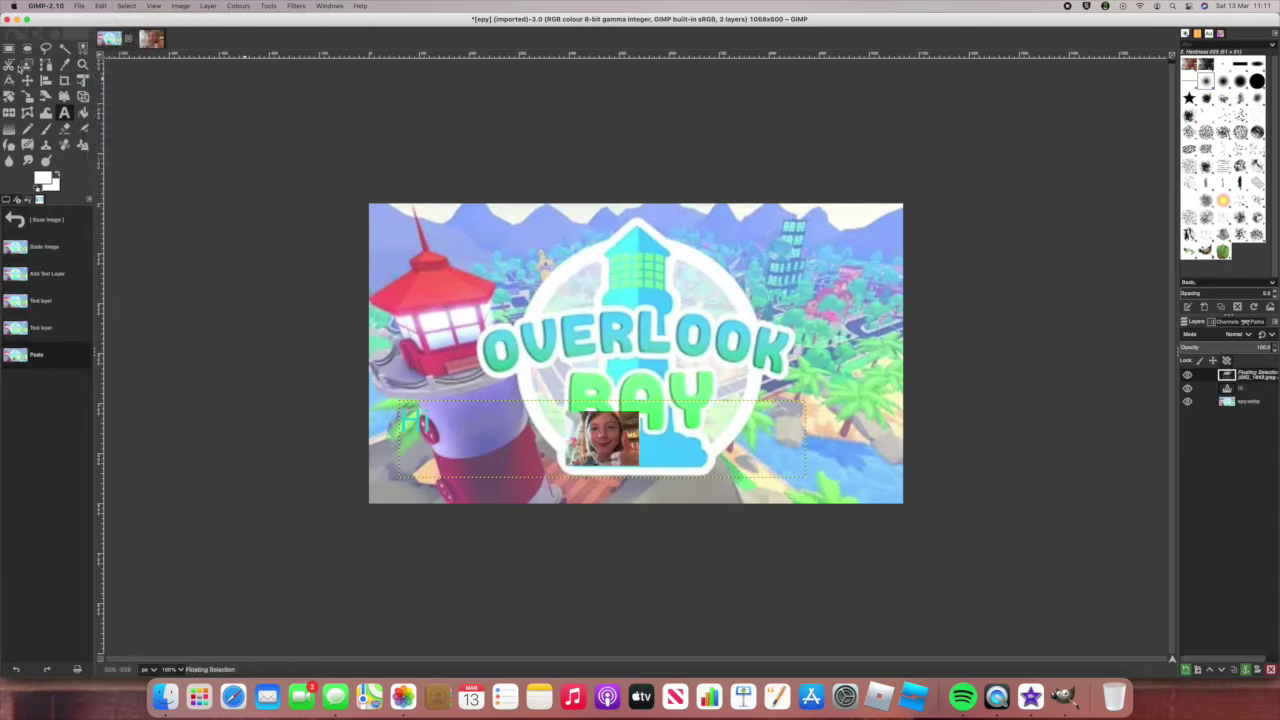
click(27, 80)
drag(610, 442, 457, 293)
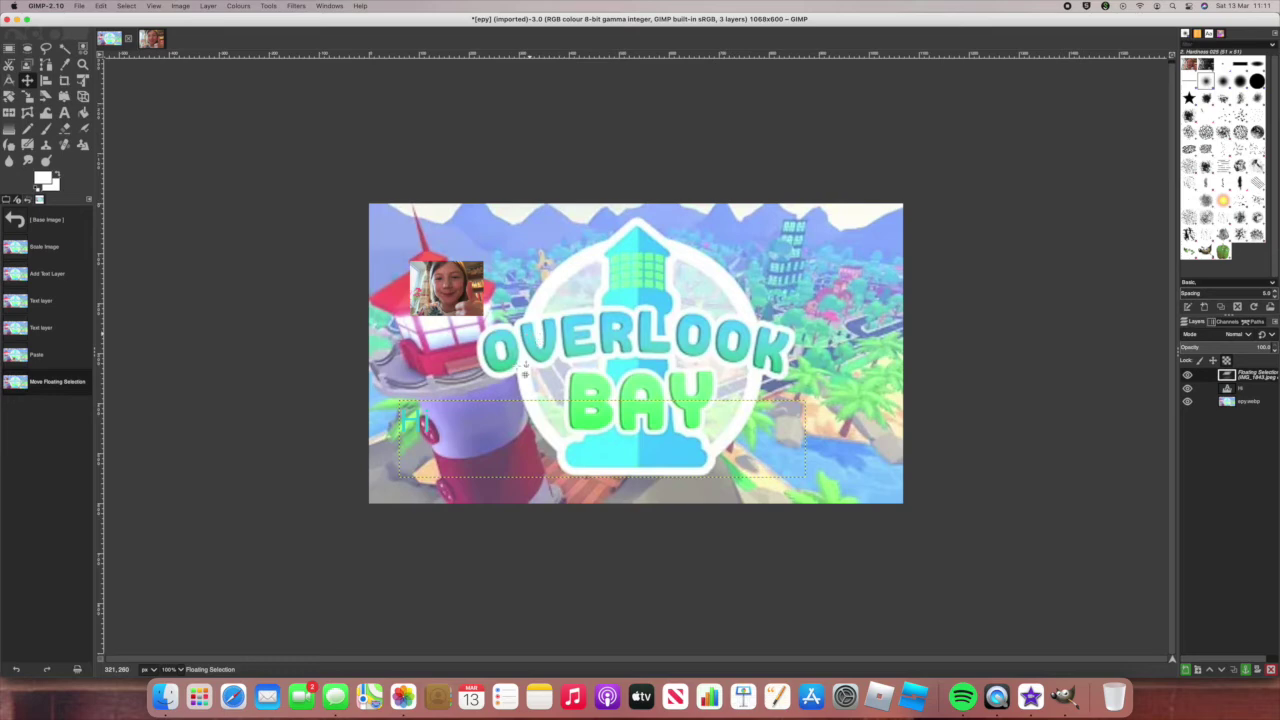
Switch to Safari, open the YouTube channel page and open its channel customization in YouTube Studio.
click(233, 697)
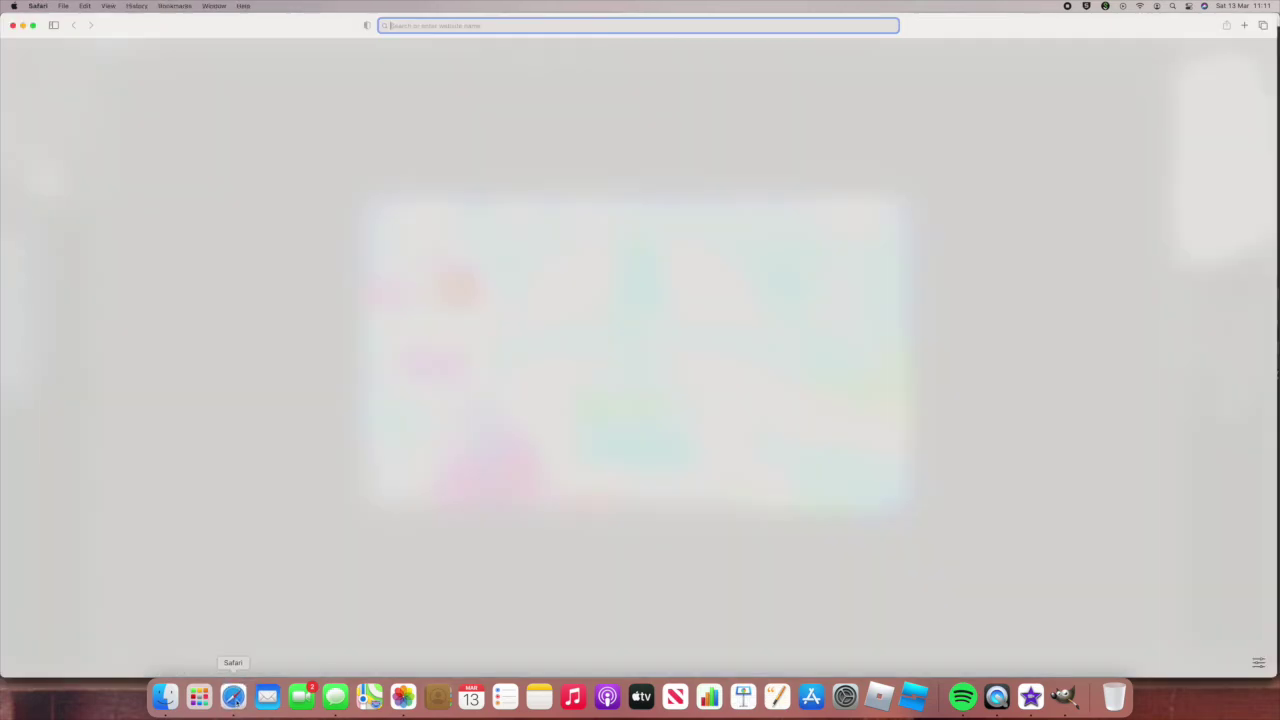
text(y)
key(Return)
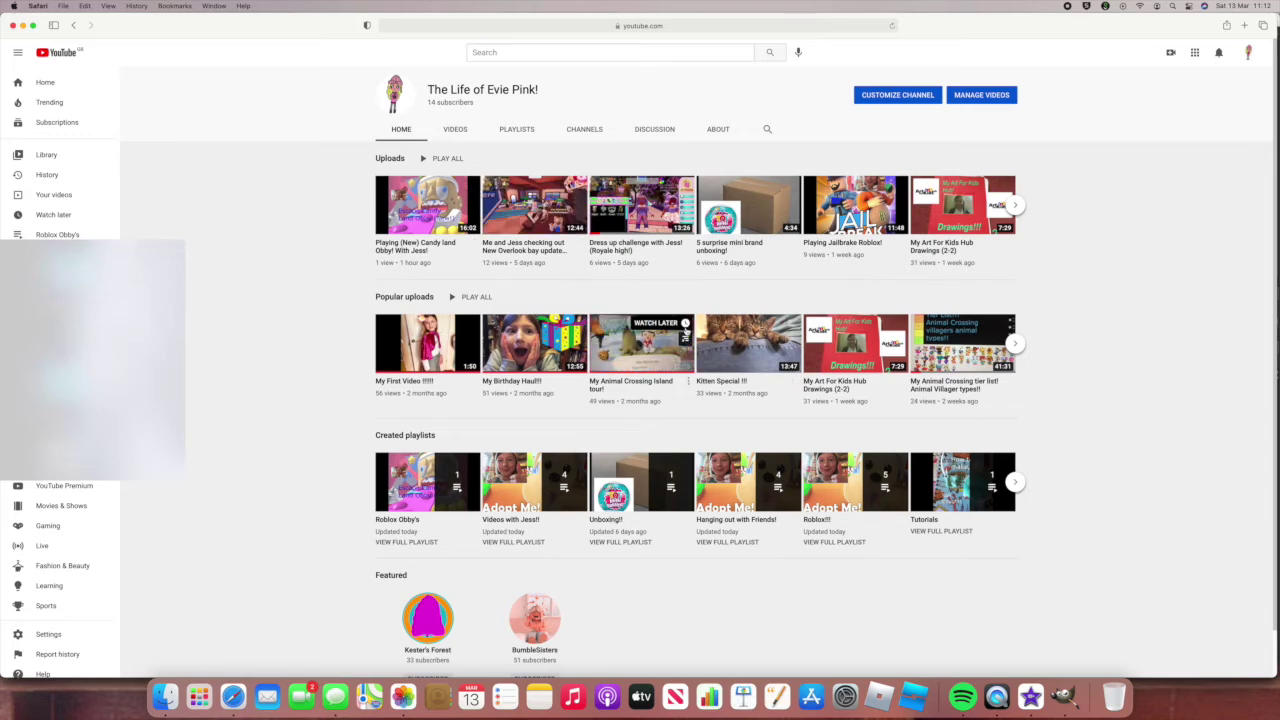
click(875, 95)
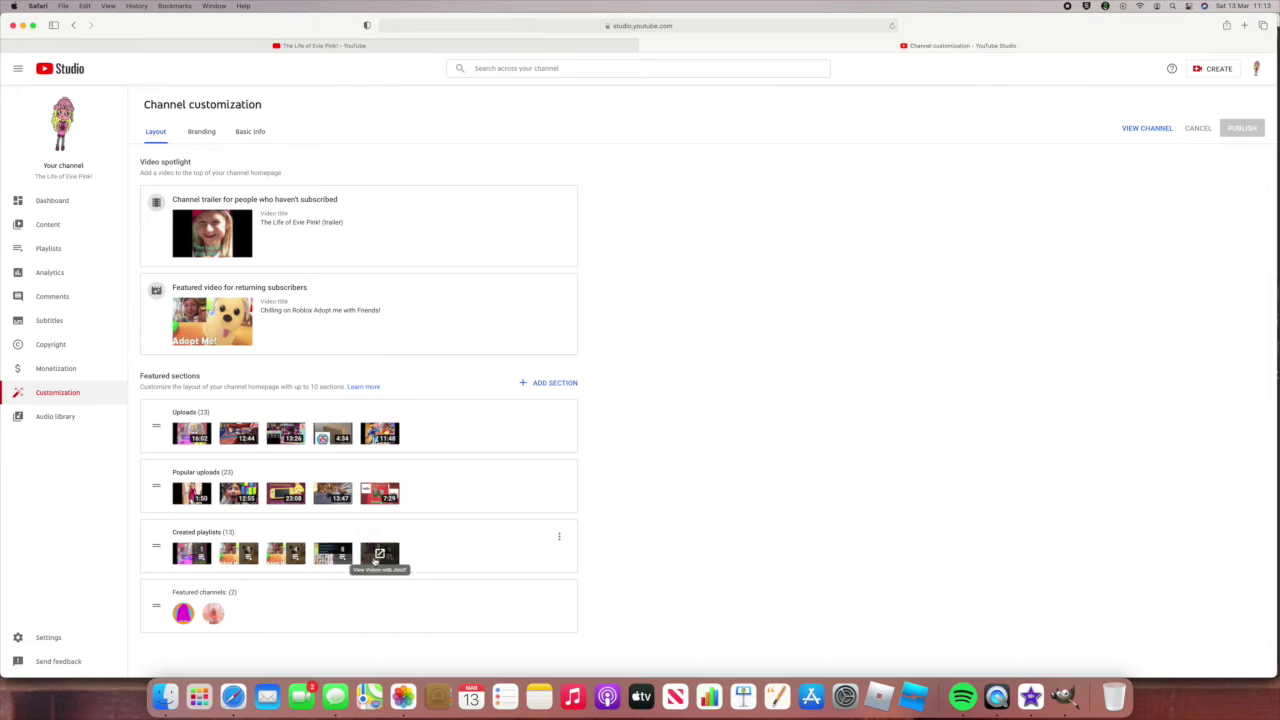
click(559, 538)
click(731, 597)
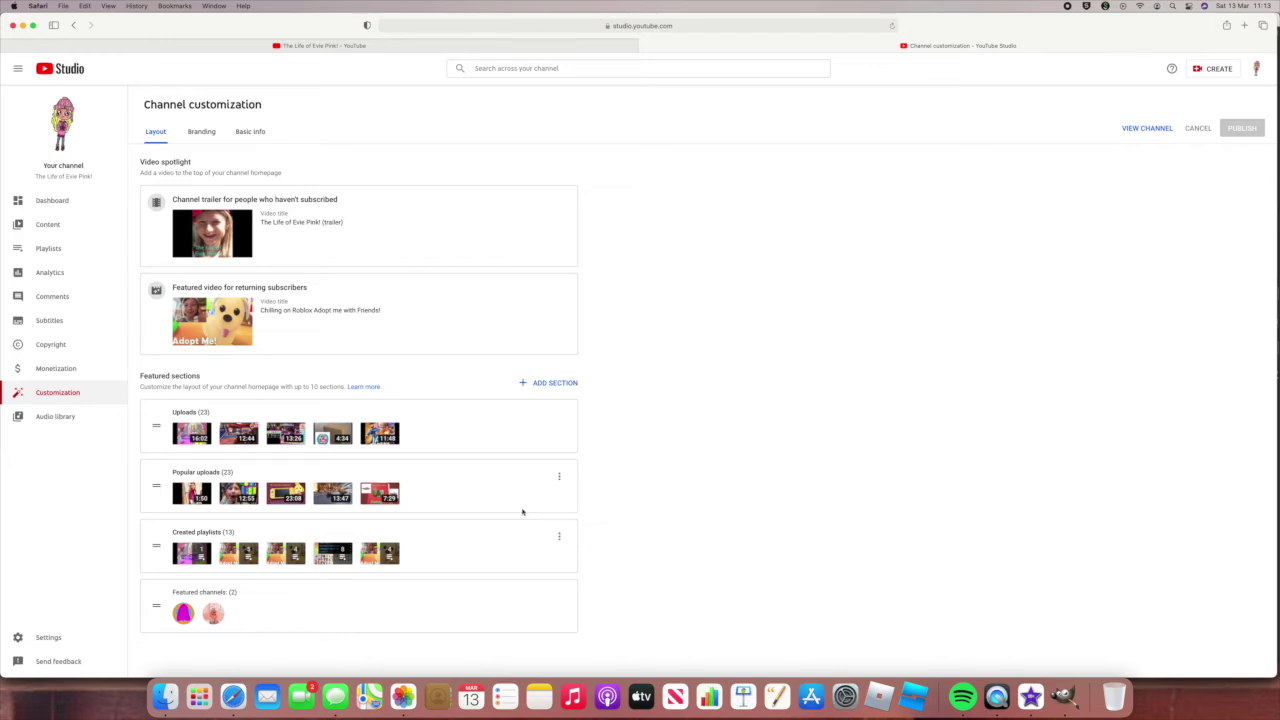
Create a public channel playlist titled "Editing".
click(57, 250)
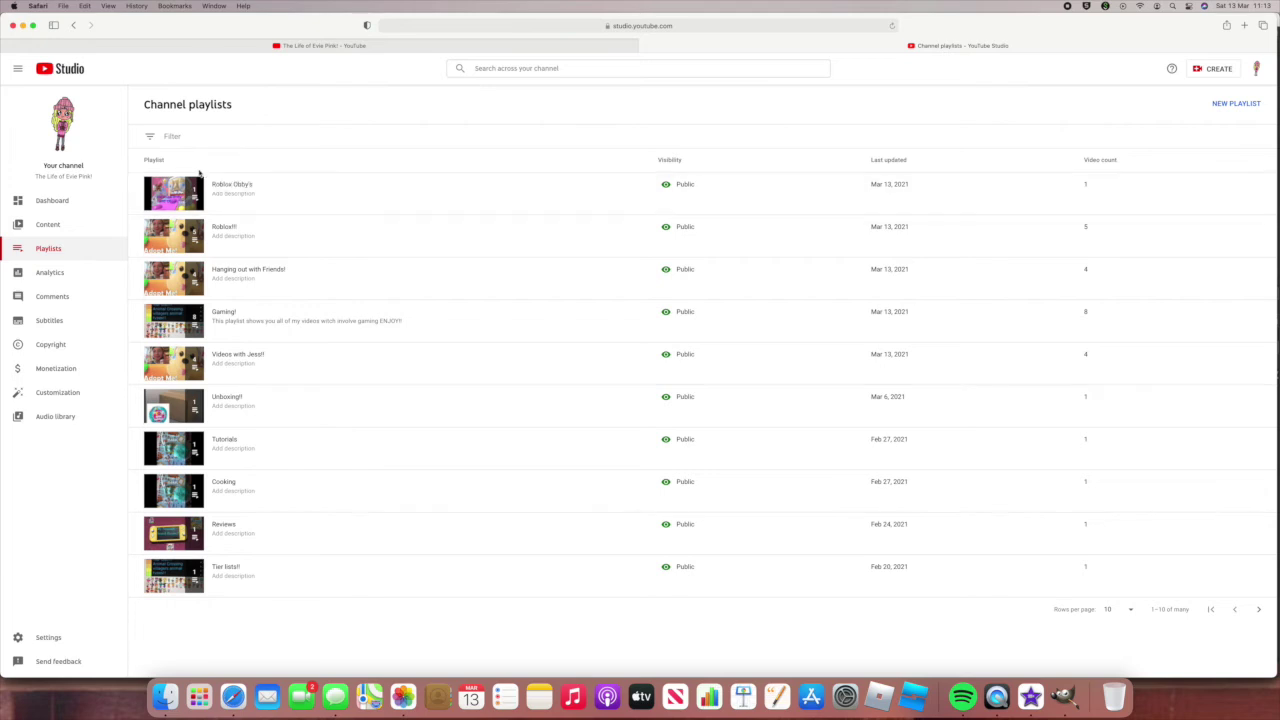
click(1218, 104)
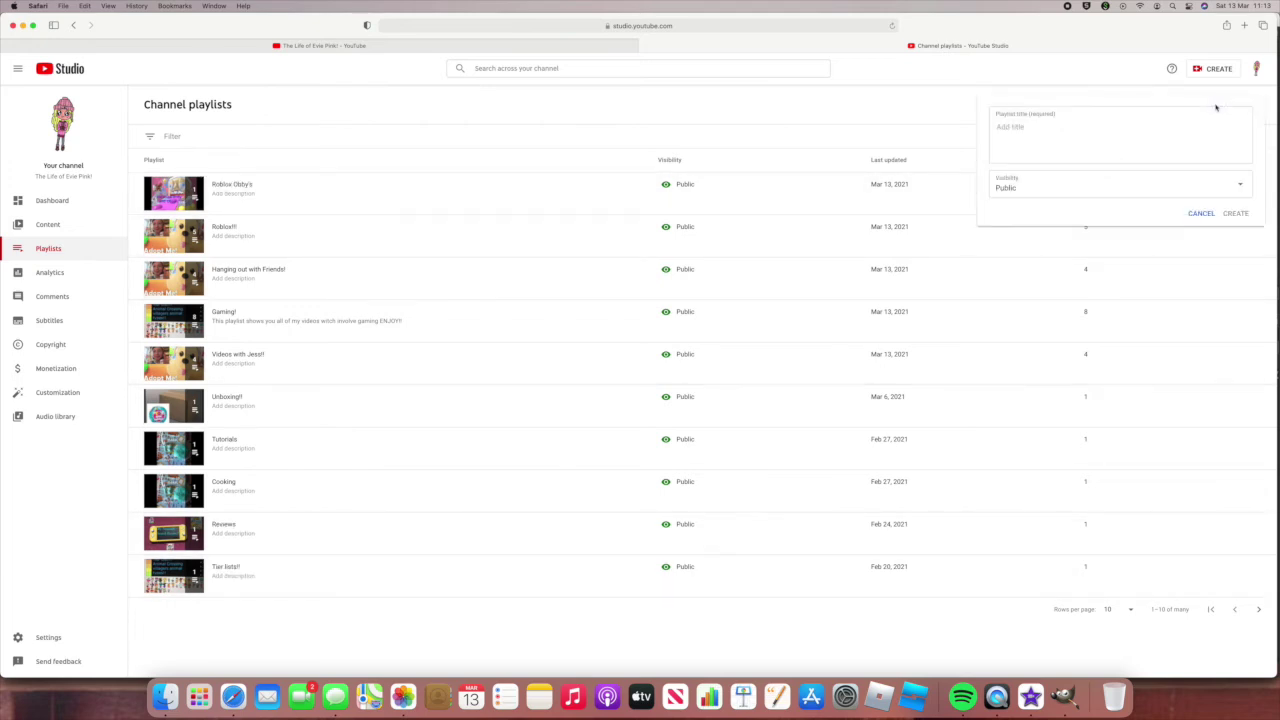
click(1003, 122)
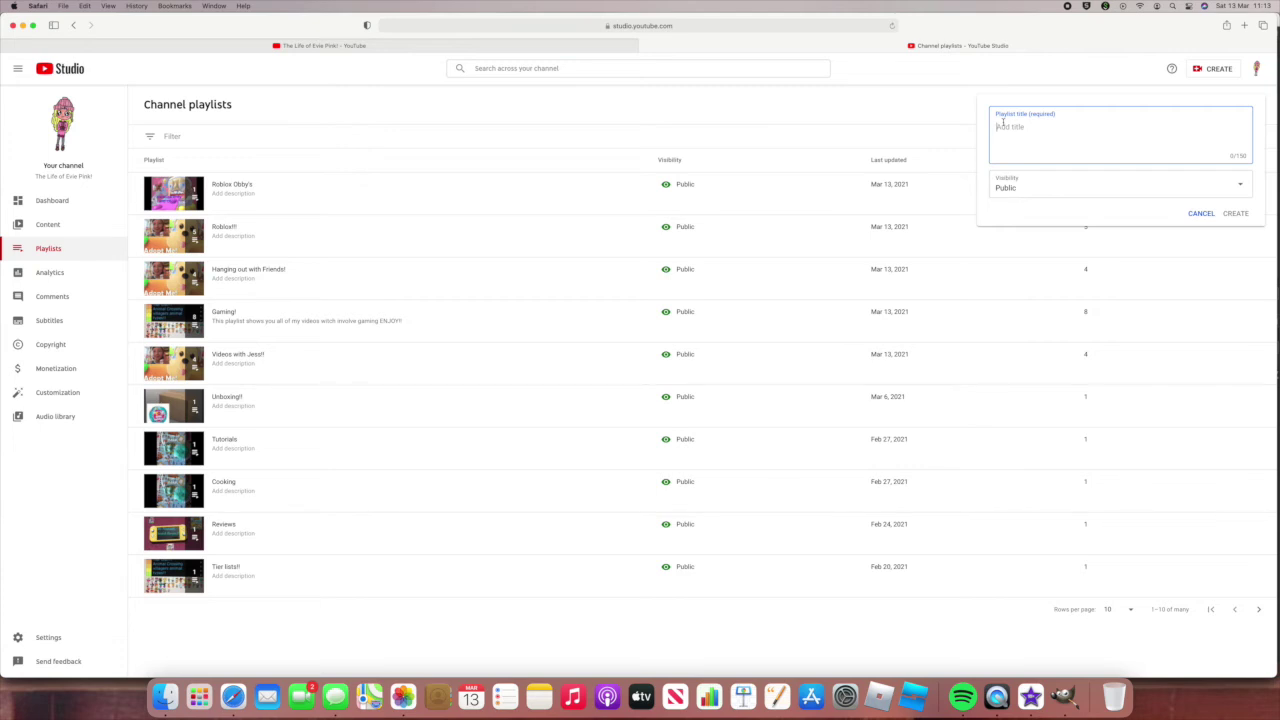
text(Edeiting)
click(1006, 138)
click(1235, 215)
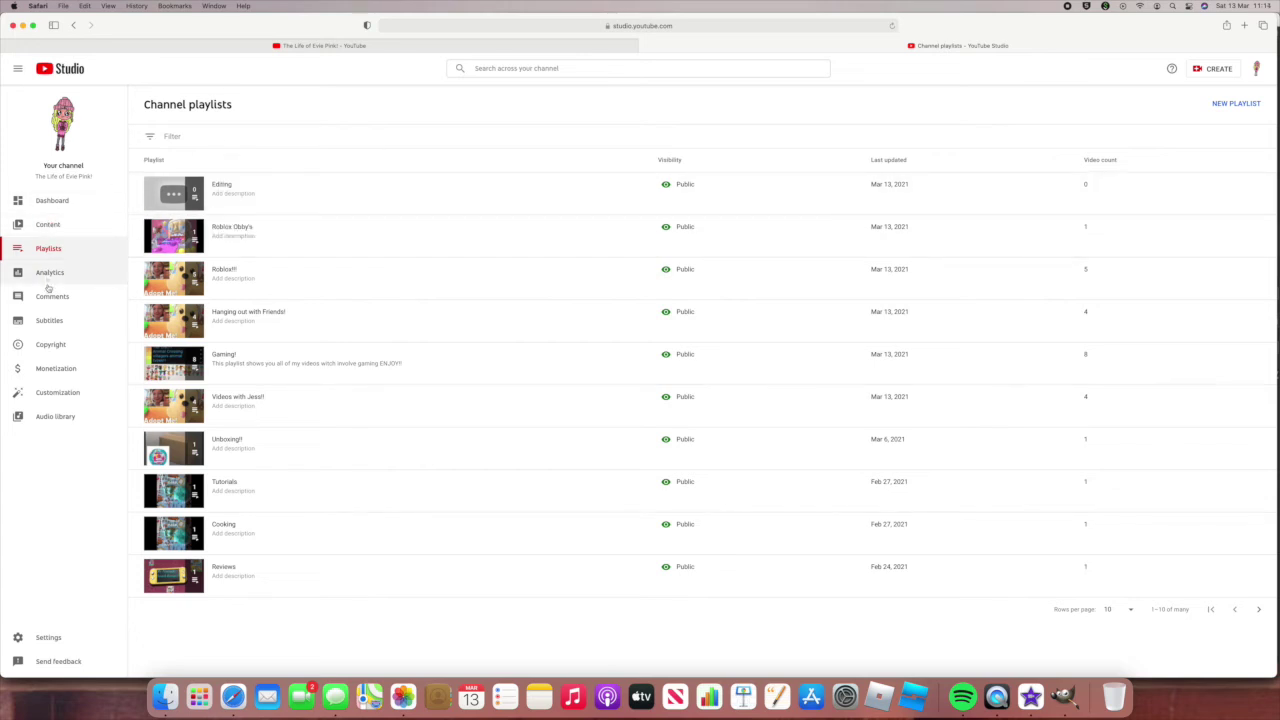
Add the uploaded video about the new Overlook bay update to the Editing playlist and save the video details.
click(33, 226)
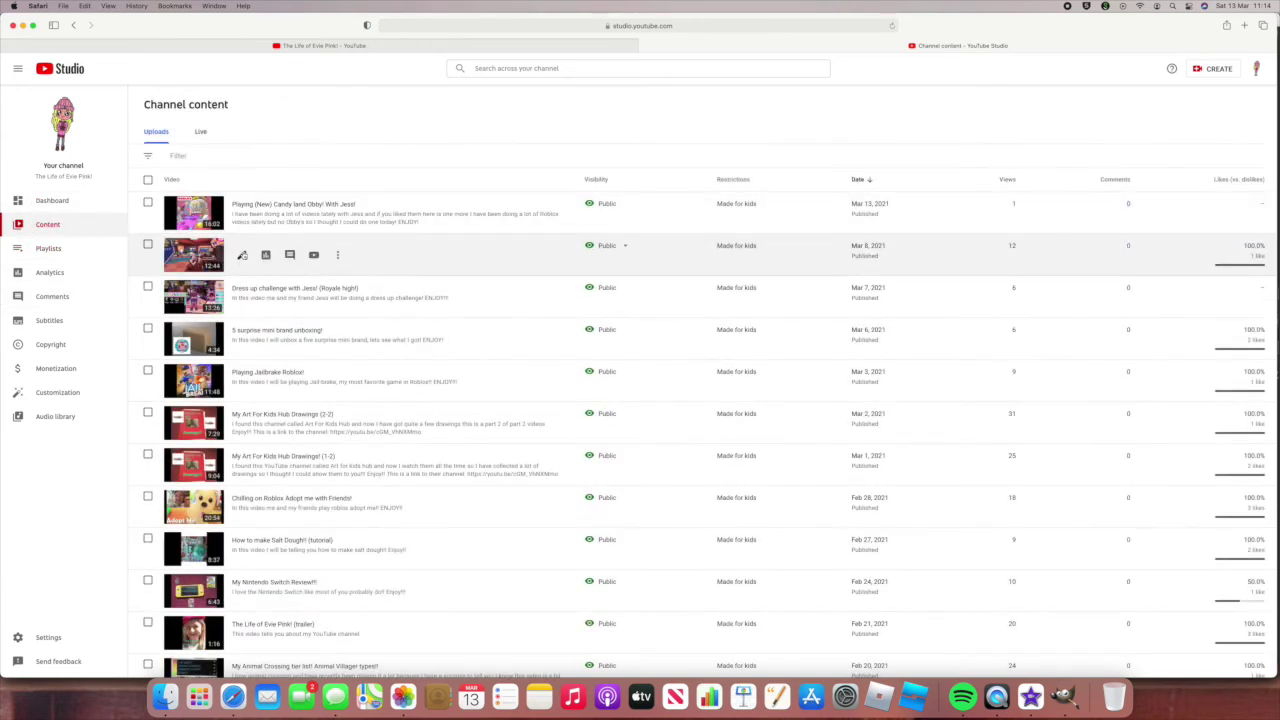
click(243, 257)
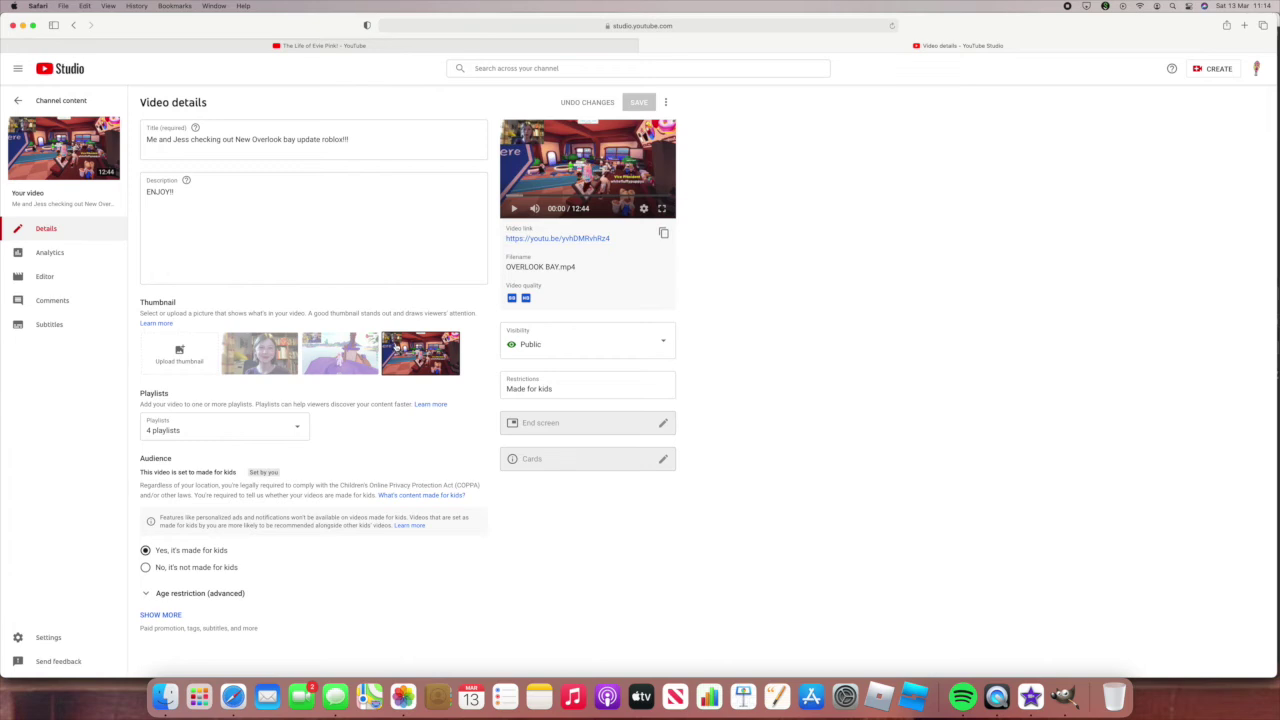
click(212, 428)
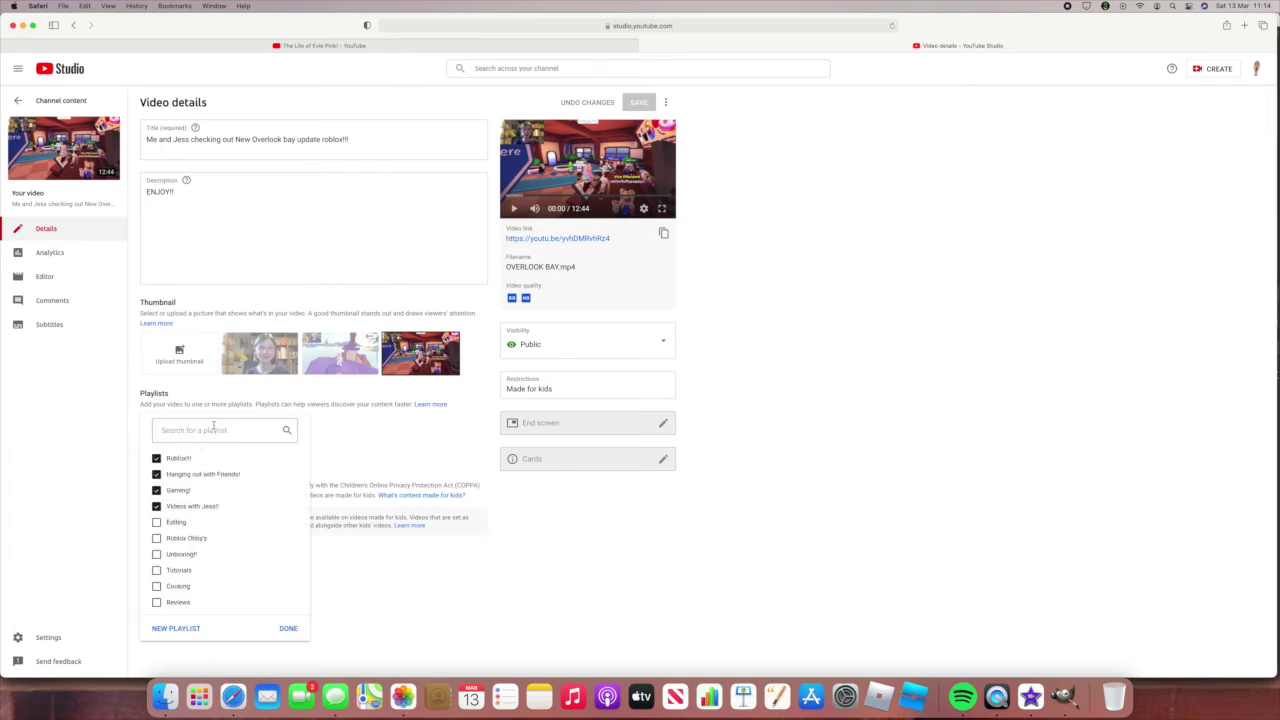
click(171, 526)
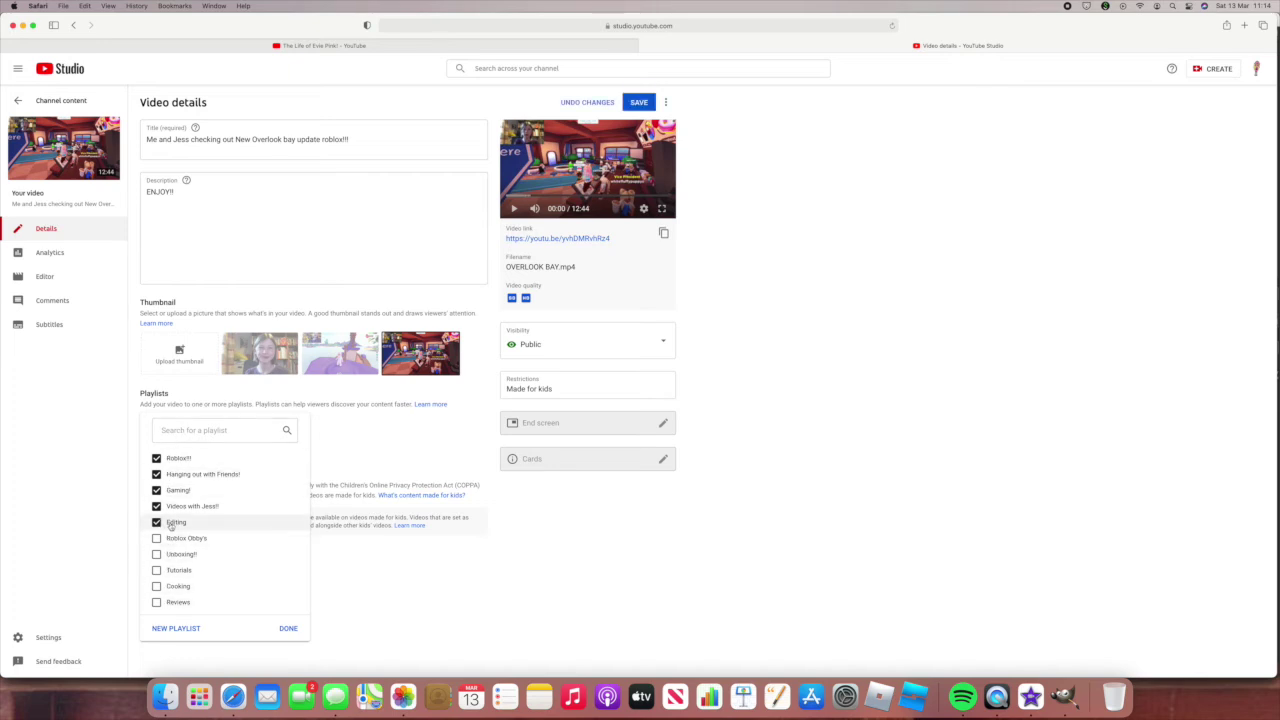
click(288, 629)
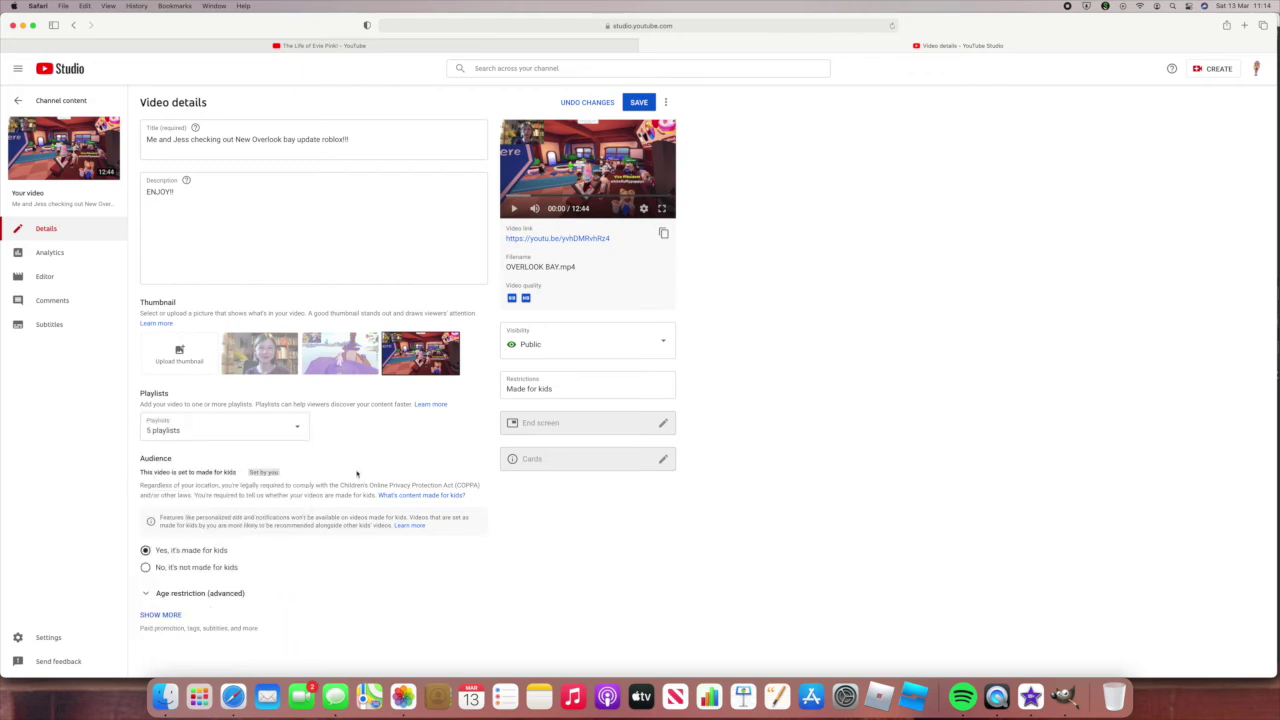
click(632, 101)
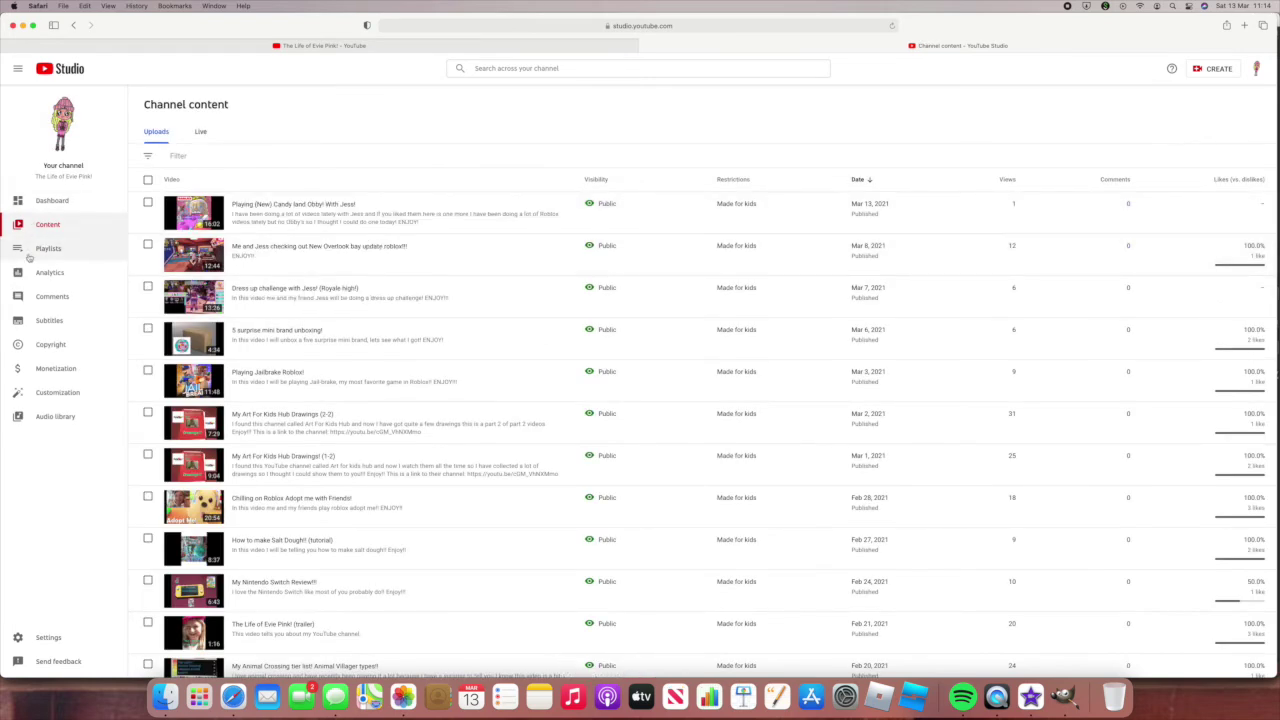
Open the Editing playlist on YouTube to check its contents, and return to the channel page.
click(100, 250)
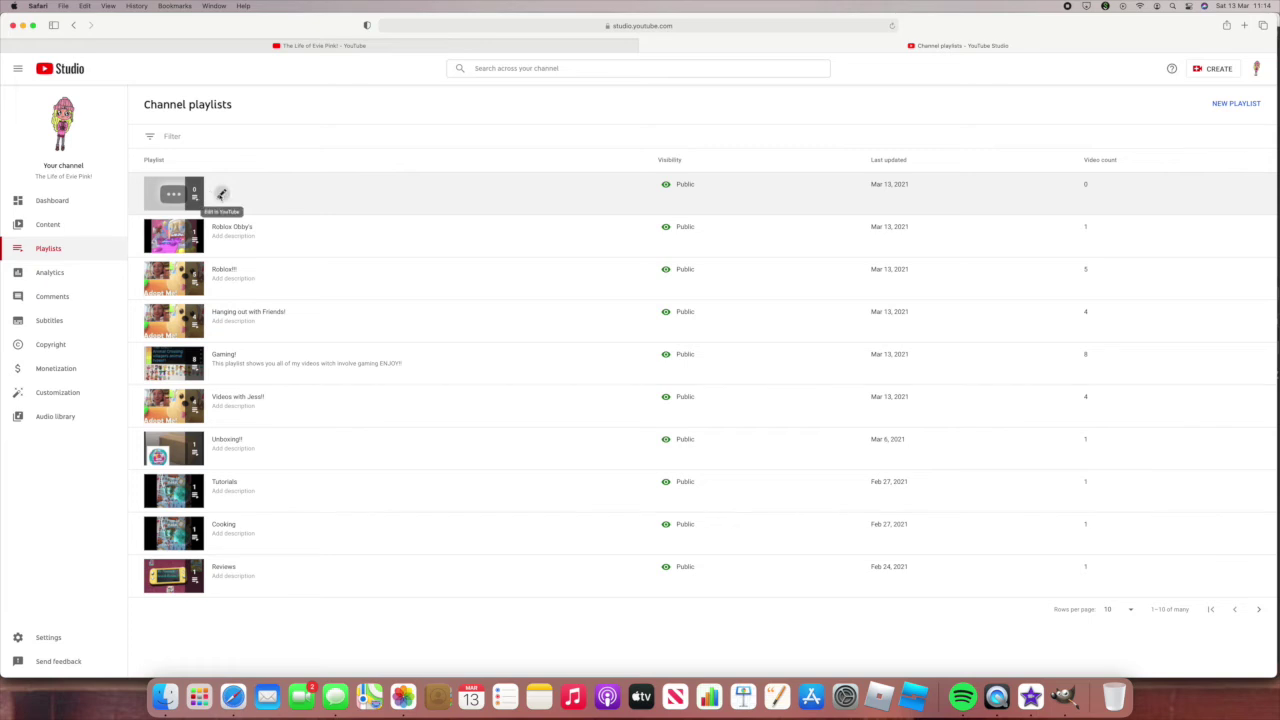
click(220, 195)
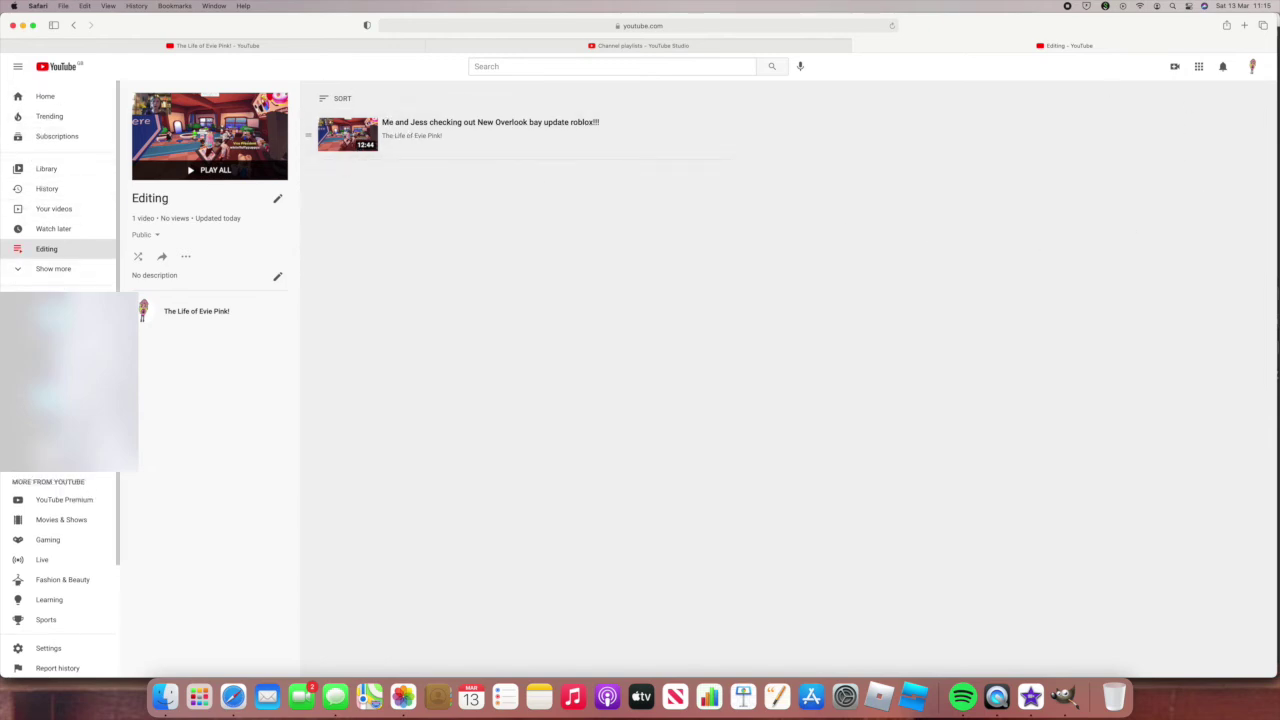
key(super+bracketleft)
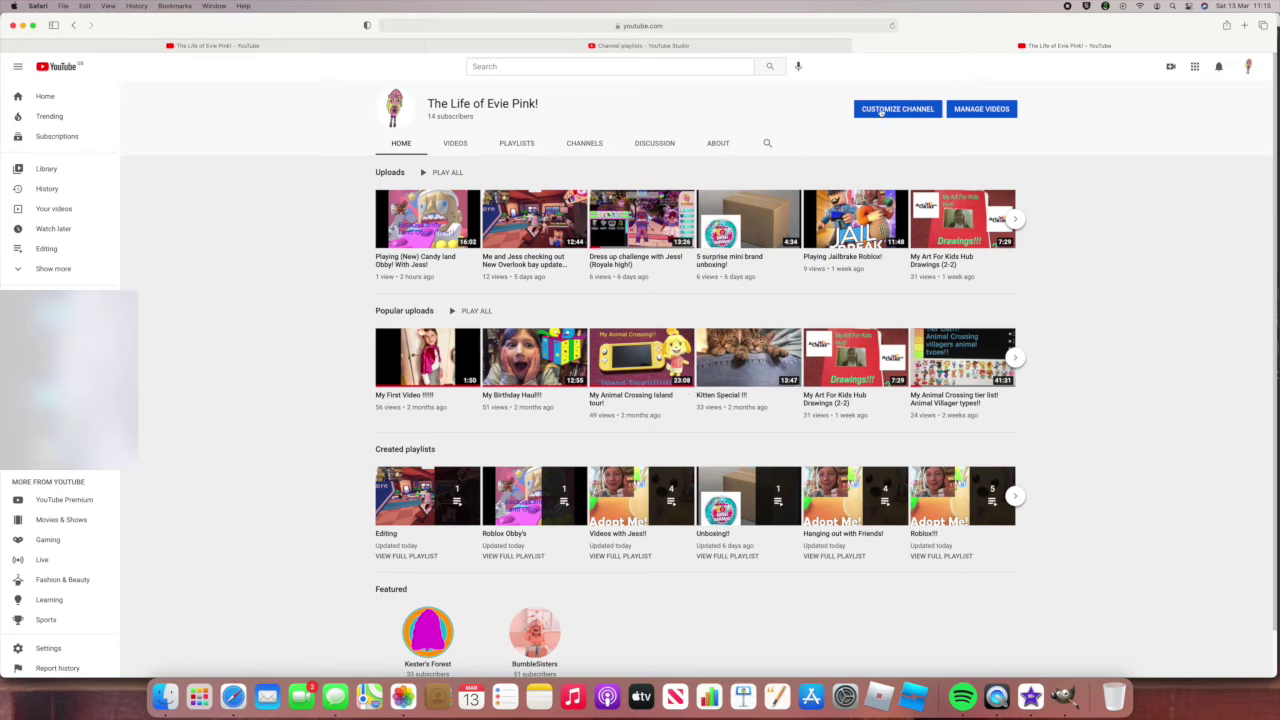
Open the Editing playlist from the channel customization's created playlists and remove the Overlook bay update video from it.
click(880, 110)
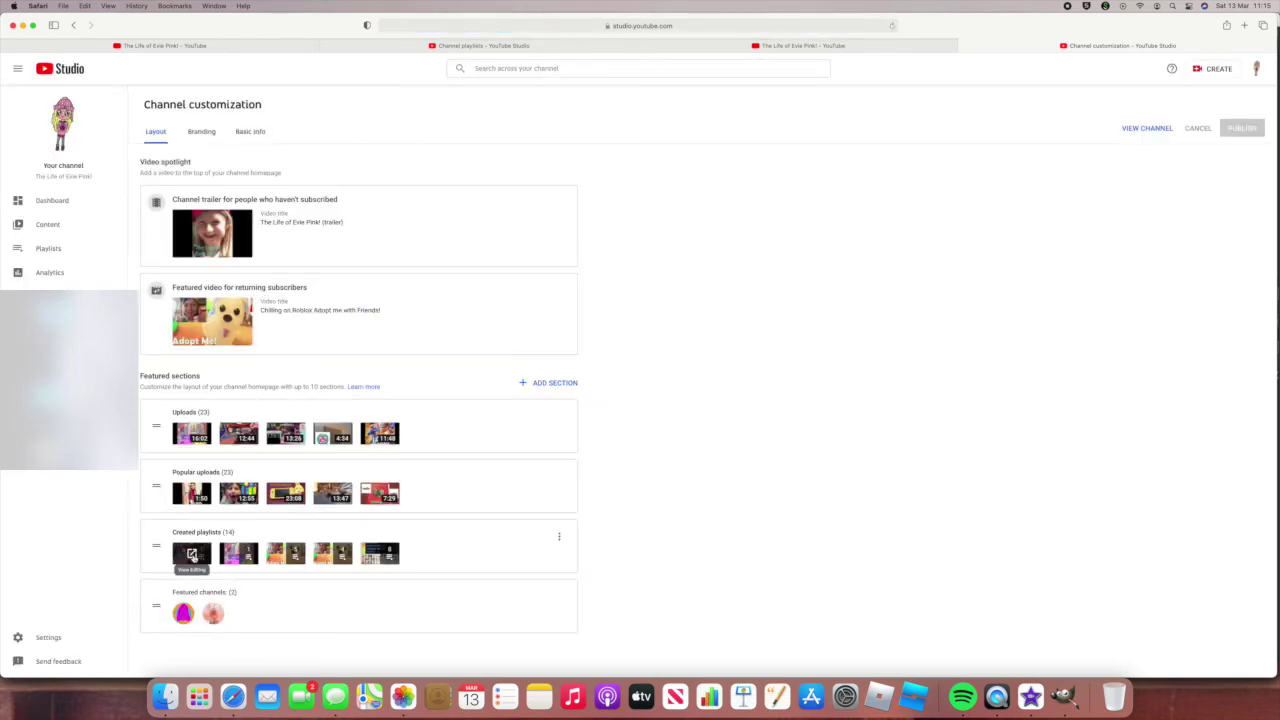
click(192, 555)
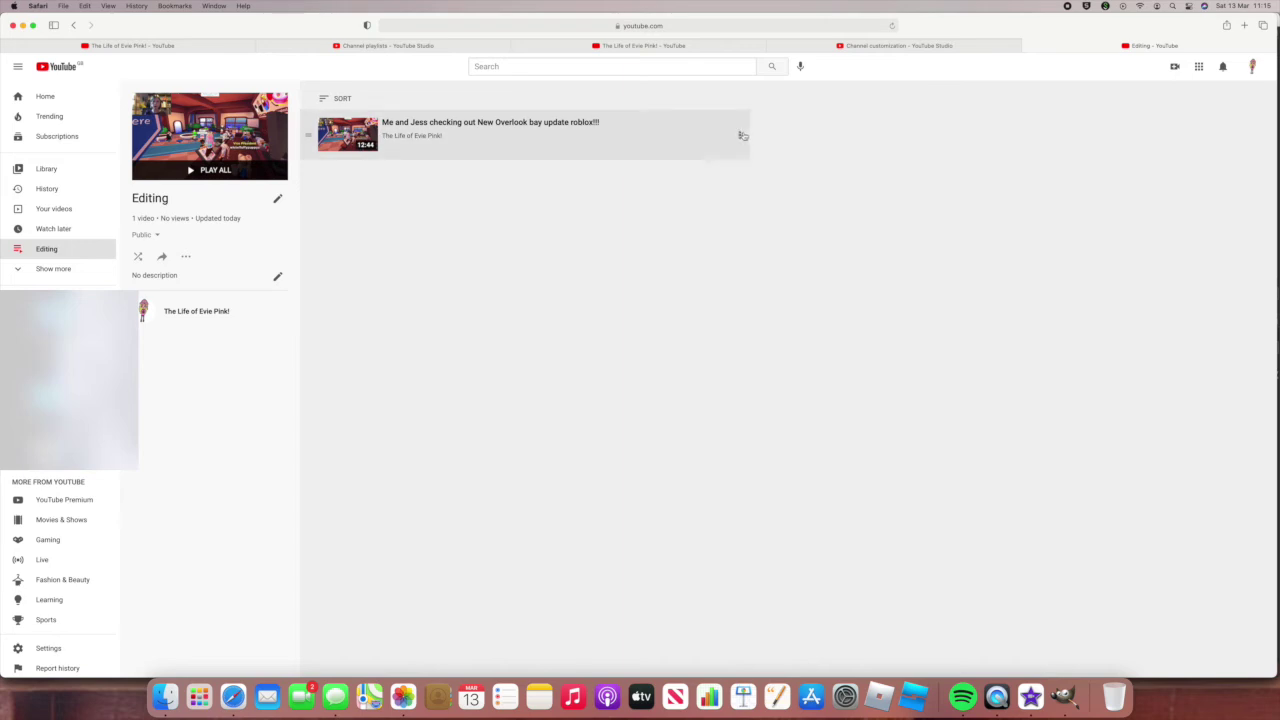
click(740, 135)
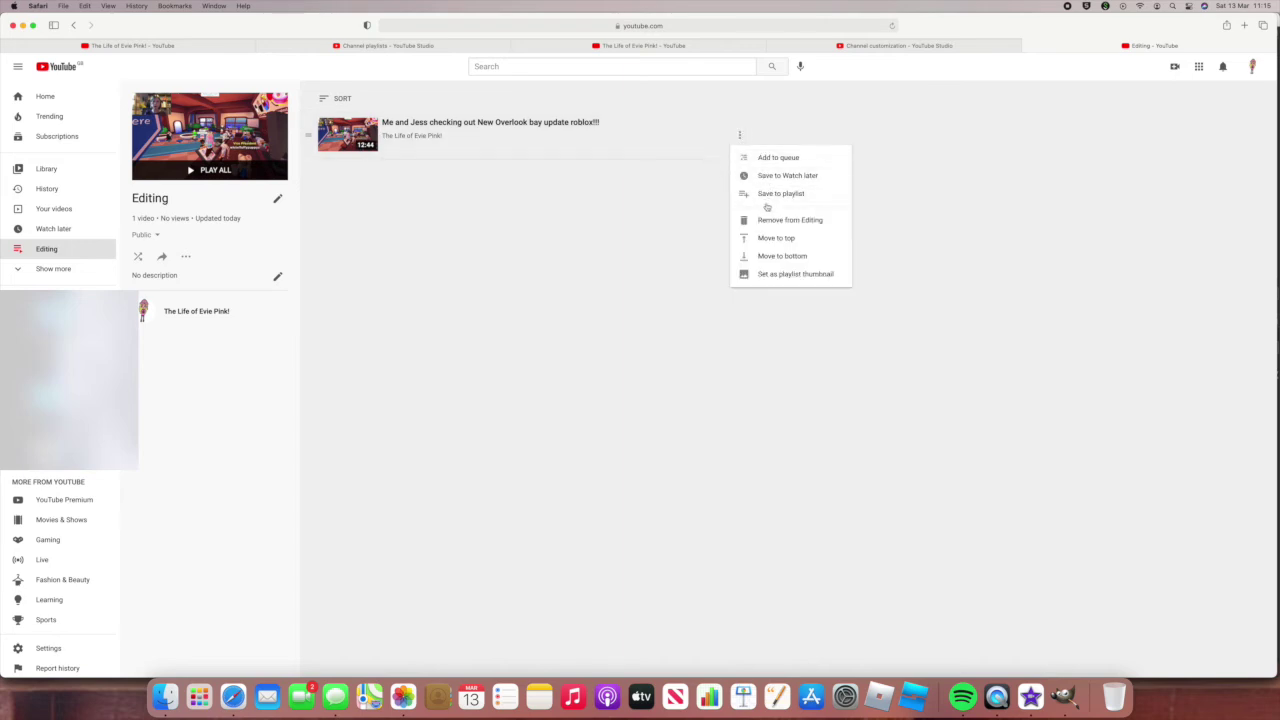
click(766, 219)
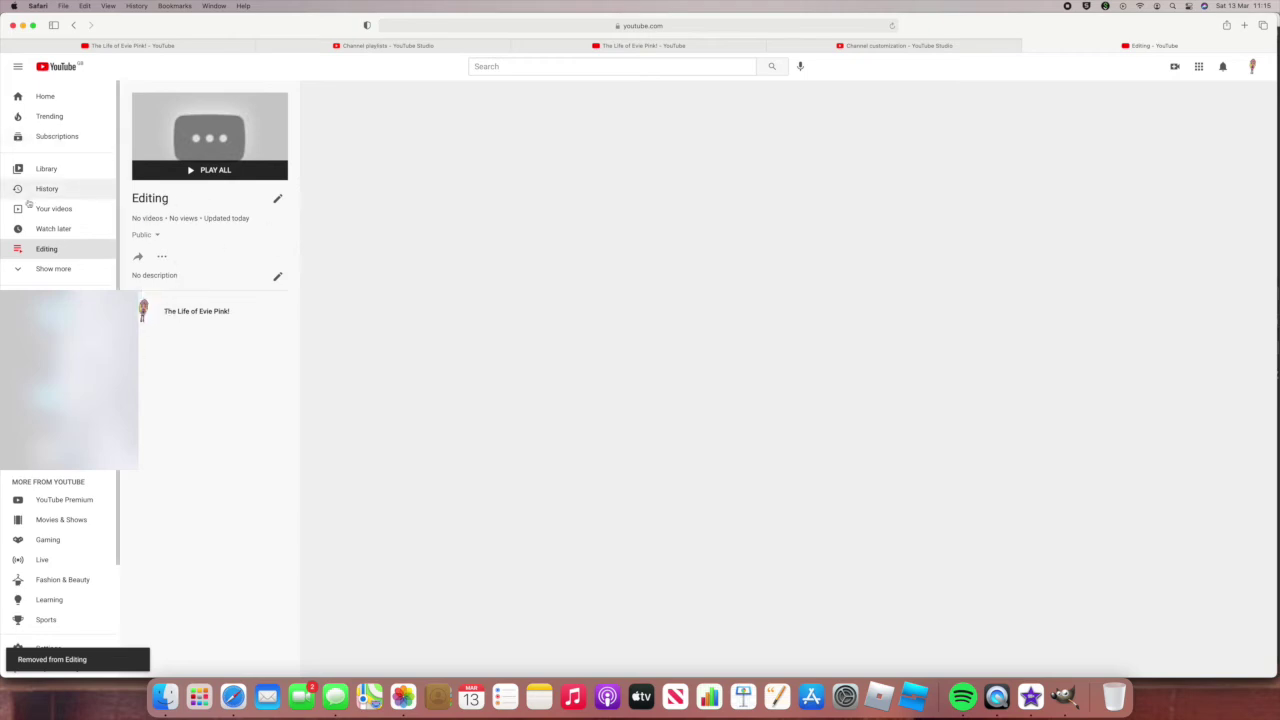
click(36, 254)
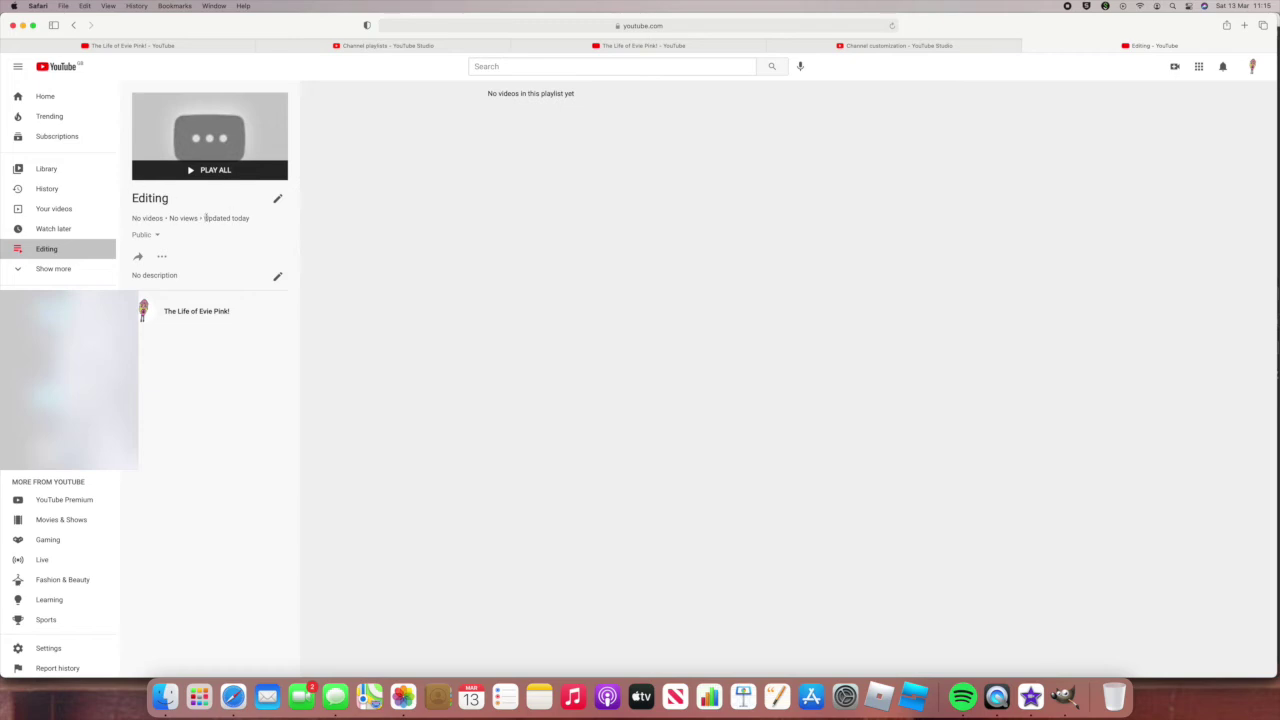
click(278, 199)
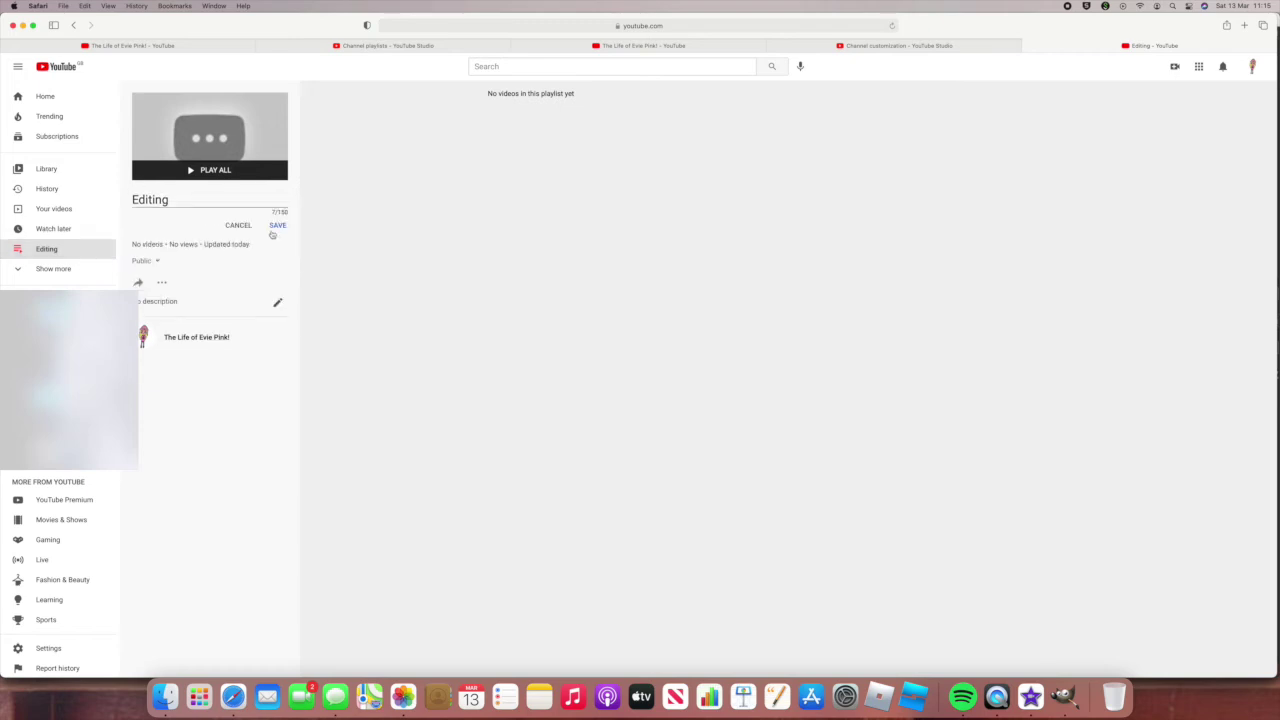
drag(170, 200, 118, 200)
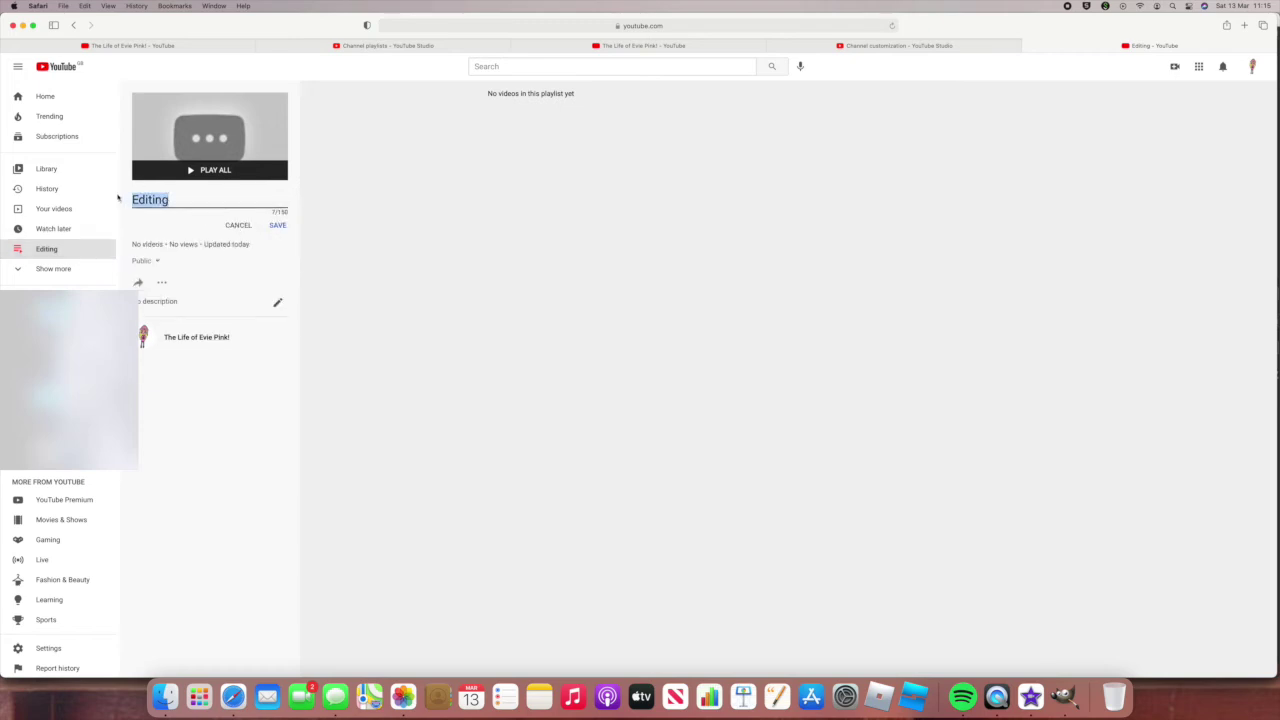
key(BackSpace)
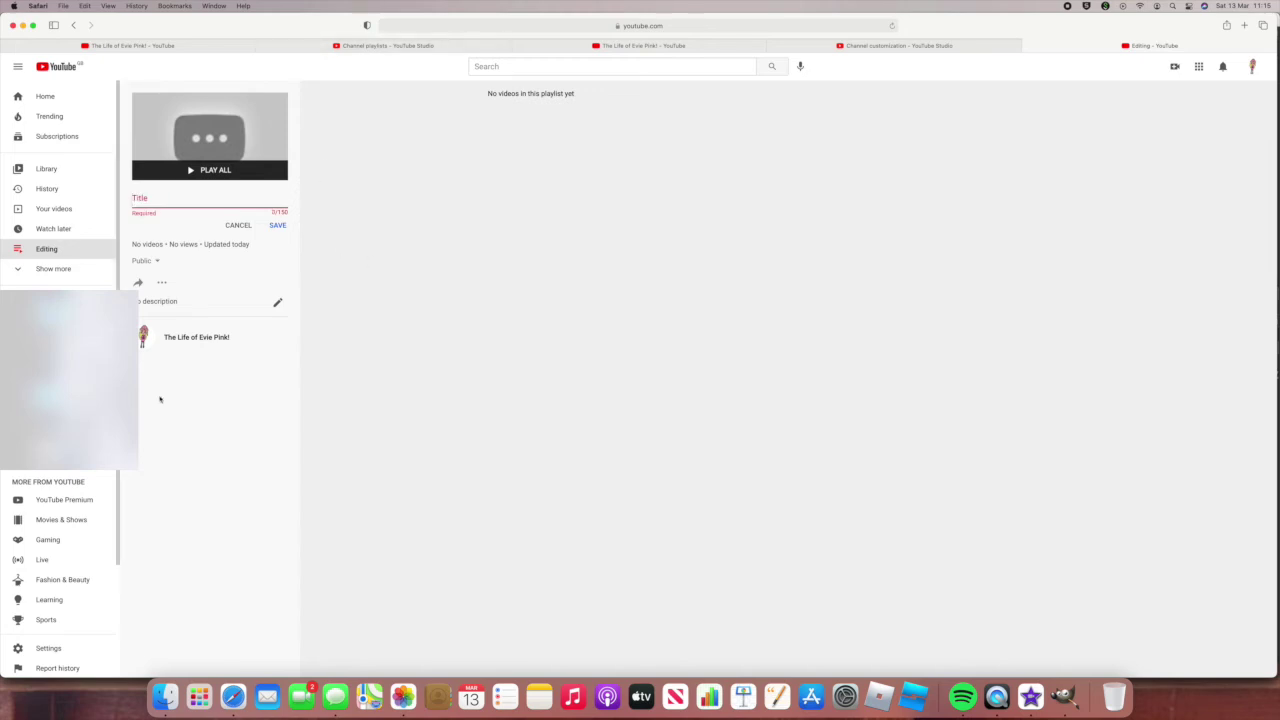
Go back to the channel page and view all of its created playlists.
click(45, 96)
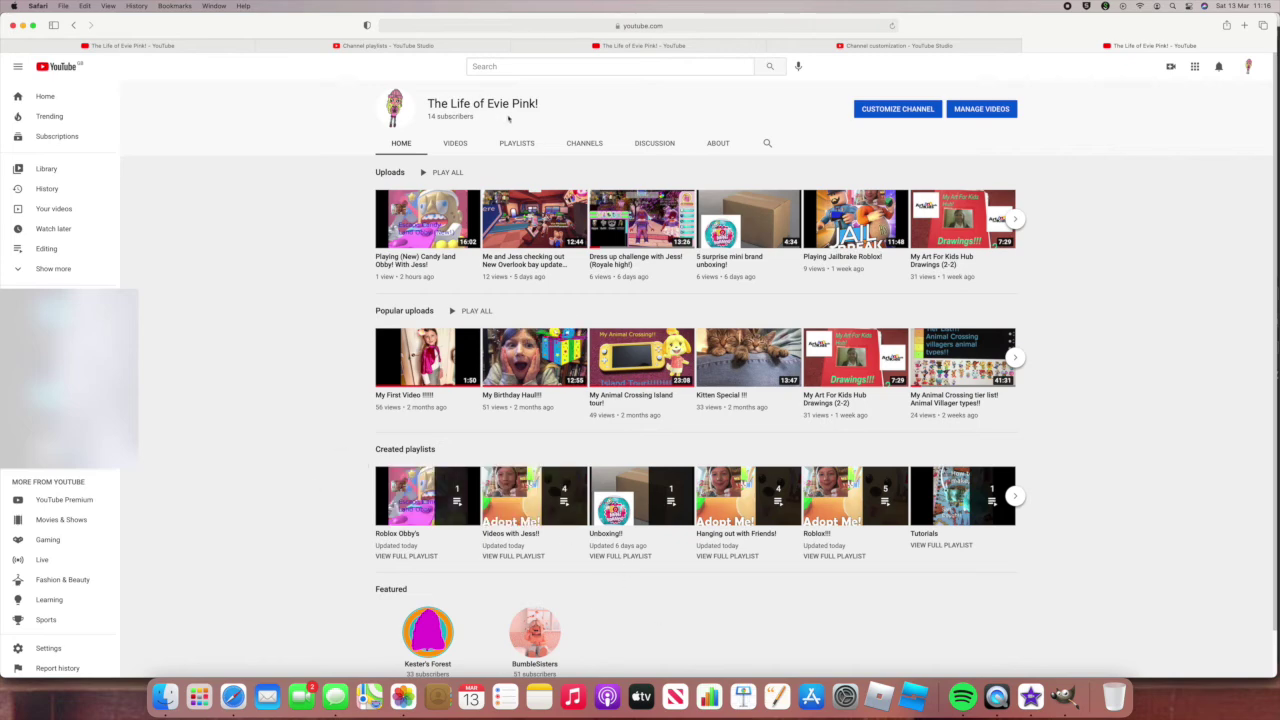
click(517, 146)
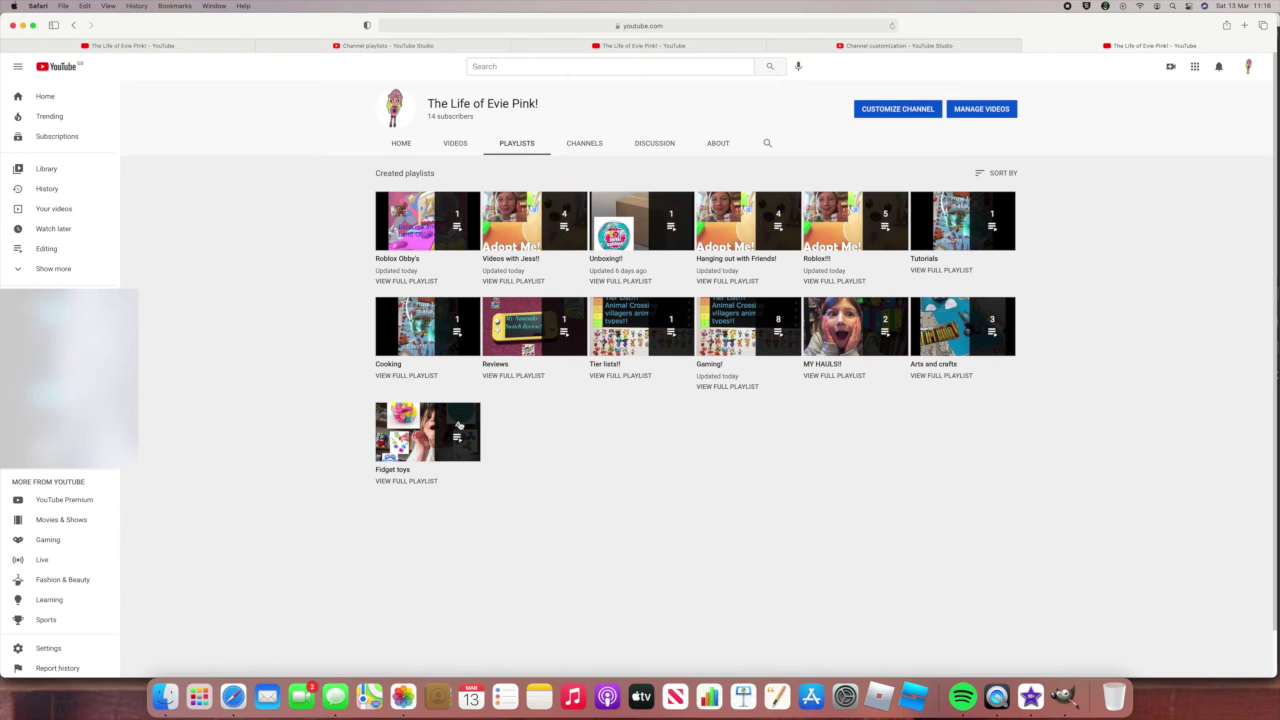
Return to the channel's home page, switch to iMovie, and leave the open movie for the projects overview, naming it "edeting video".
click(401, 150)
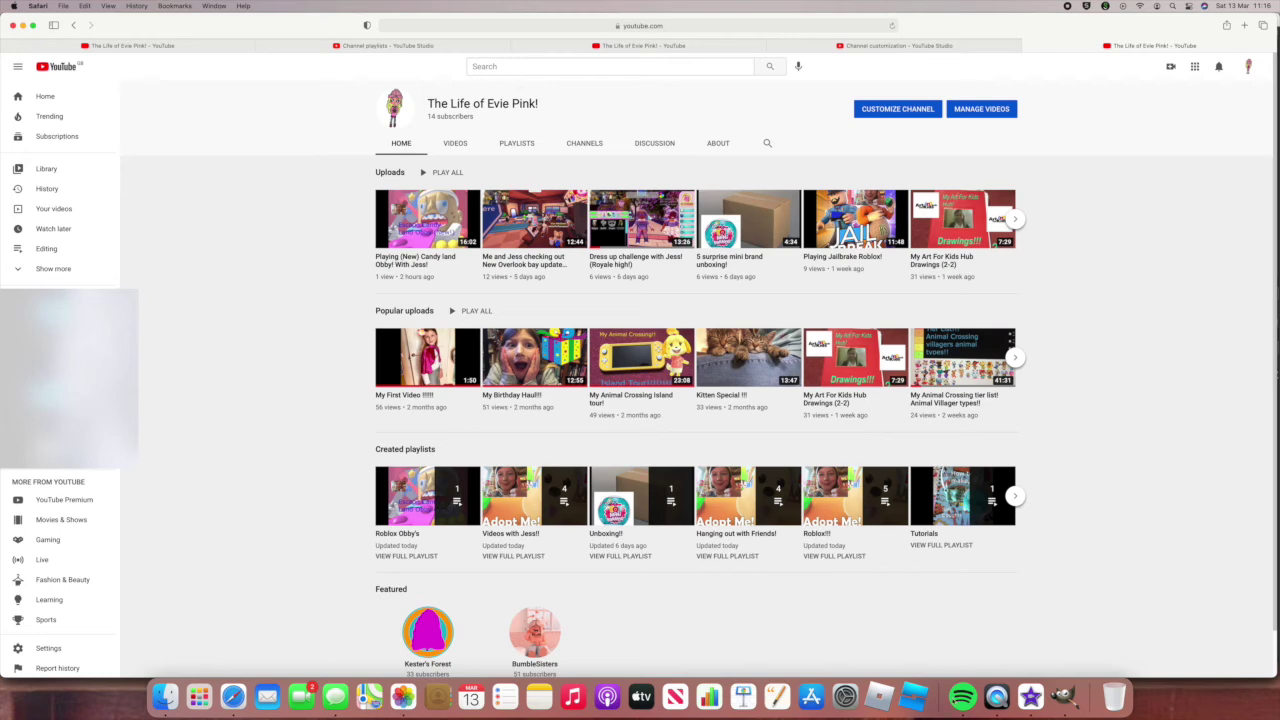
click(1030, 696)
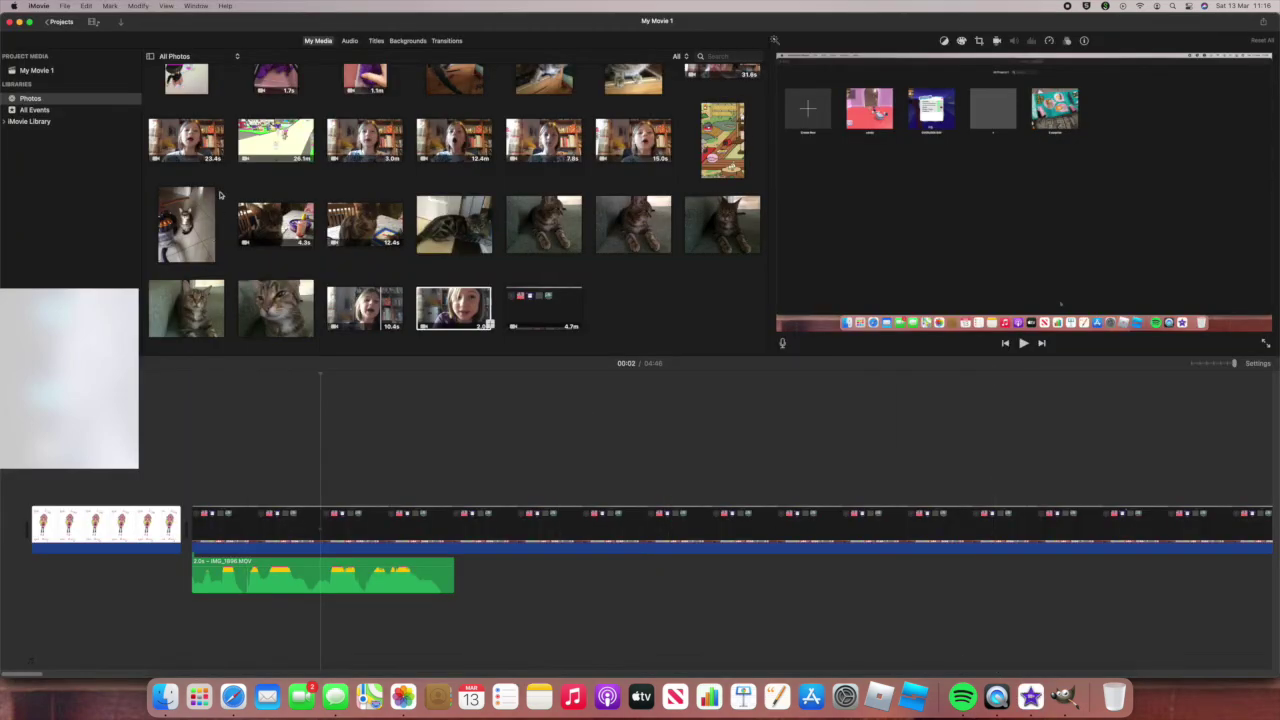
click(60, 22)
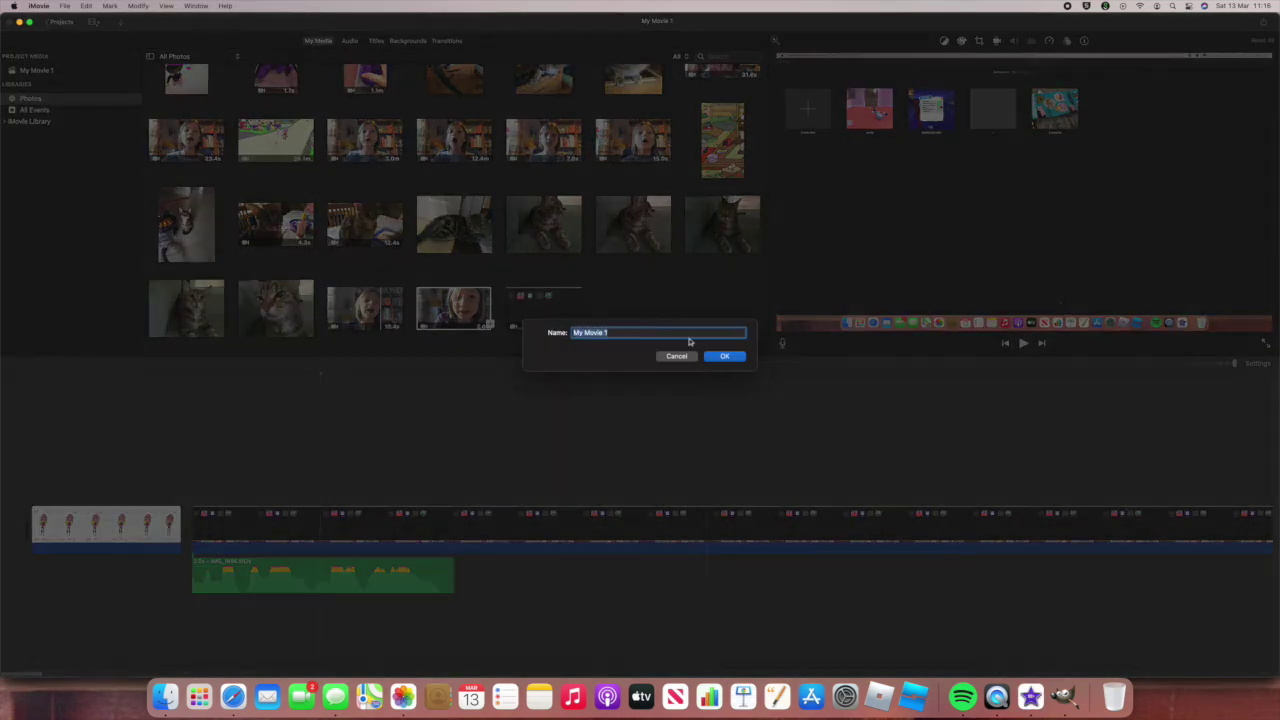
text(s)
click(724, 357)
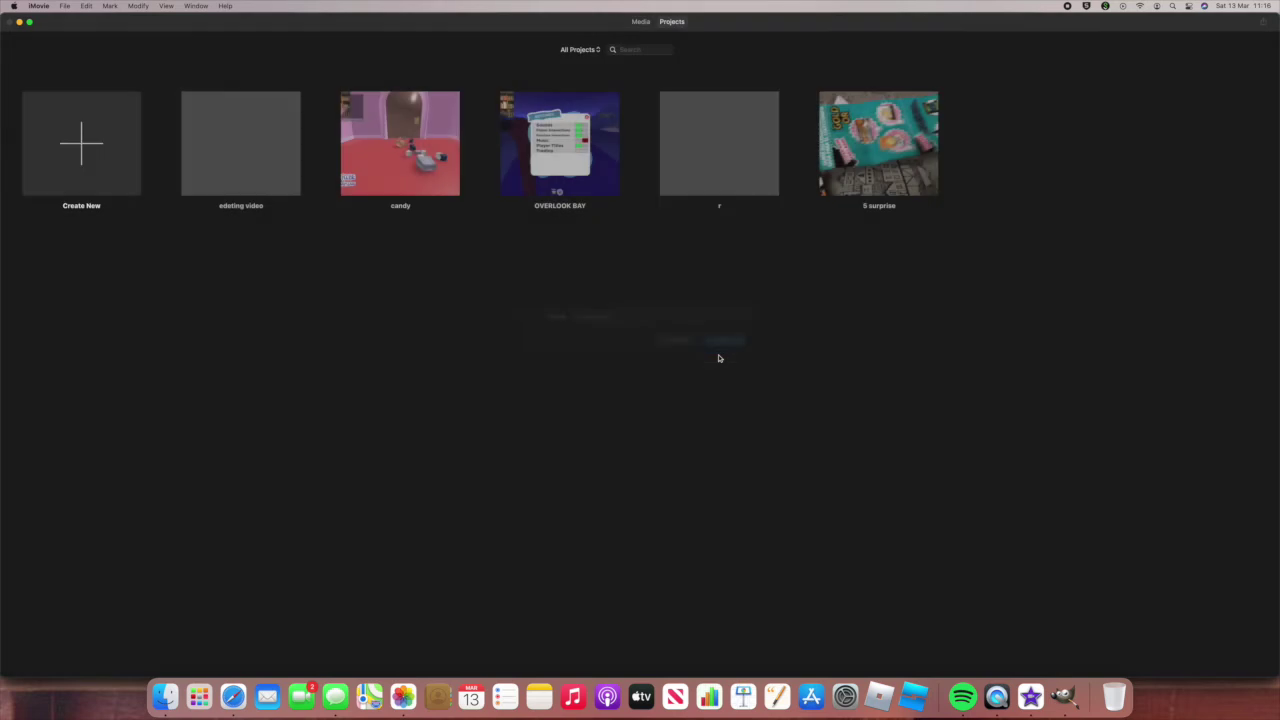
Export the "edeting video" project as a file to Documents with 1080p resolution and high quality, and dismiss the export notification.
click(269, 207)
mouse_move(300, 233)
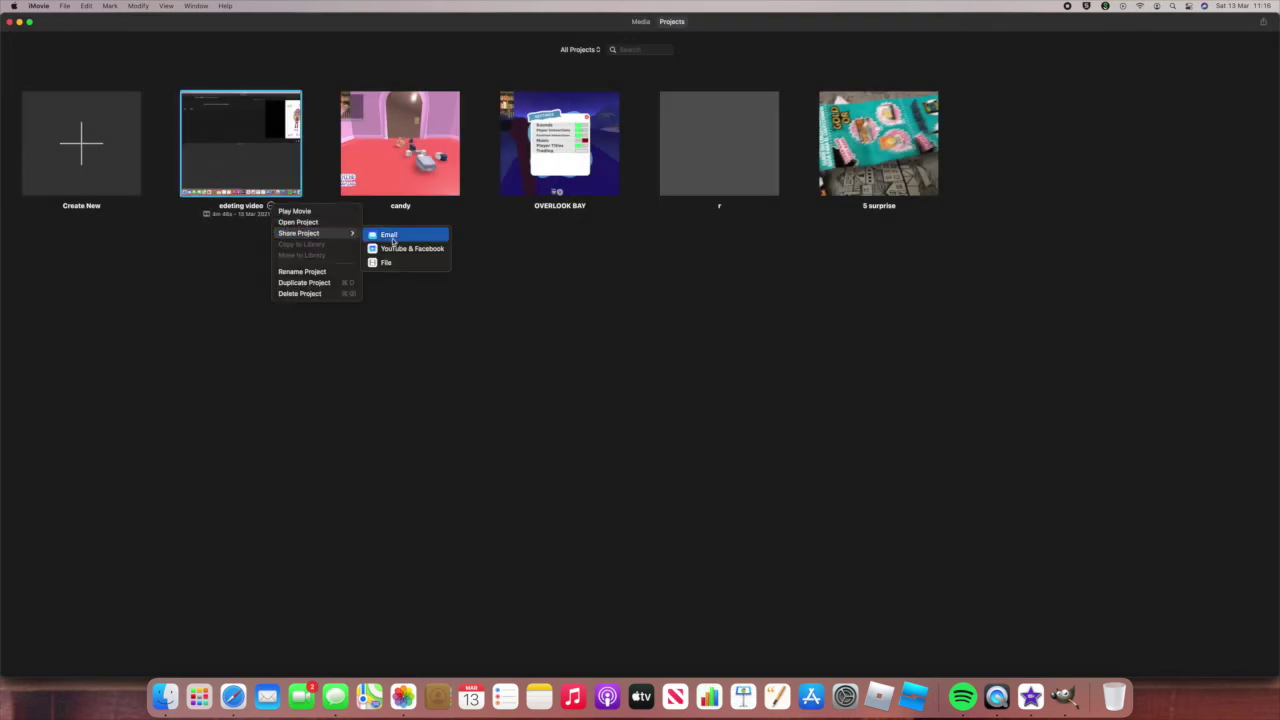
click(385, 263)
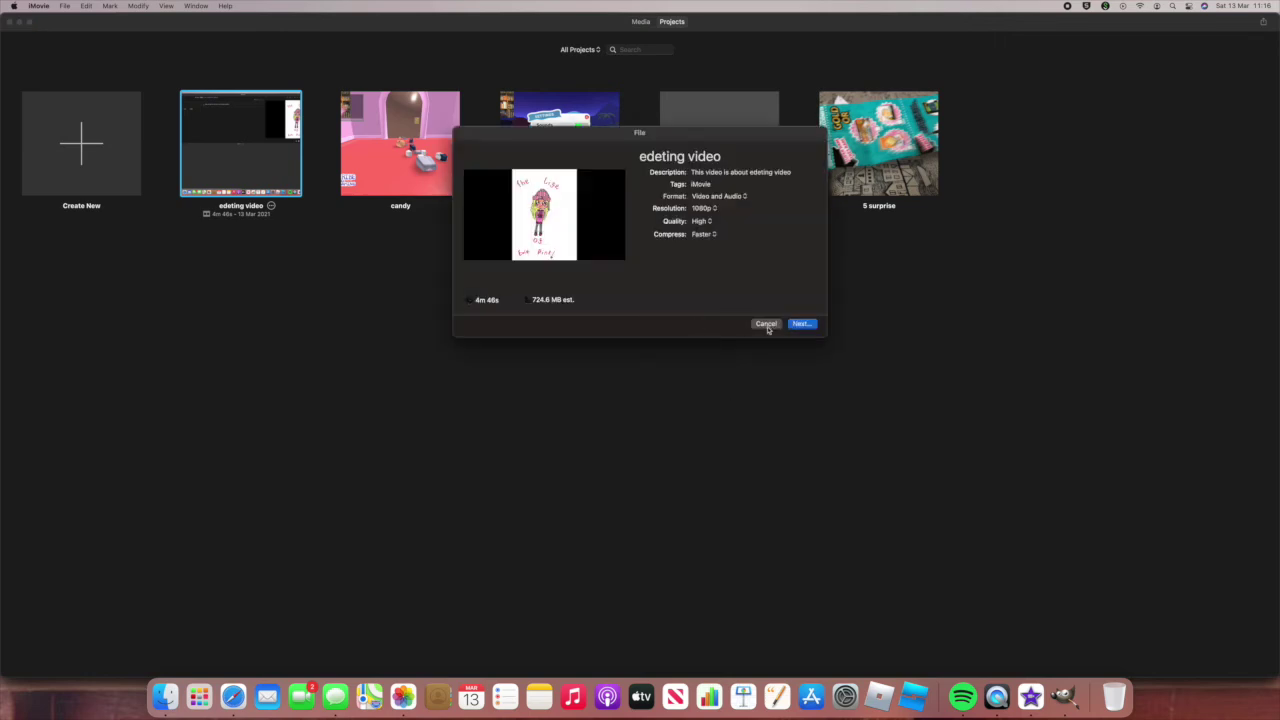
click(800, 324)
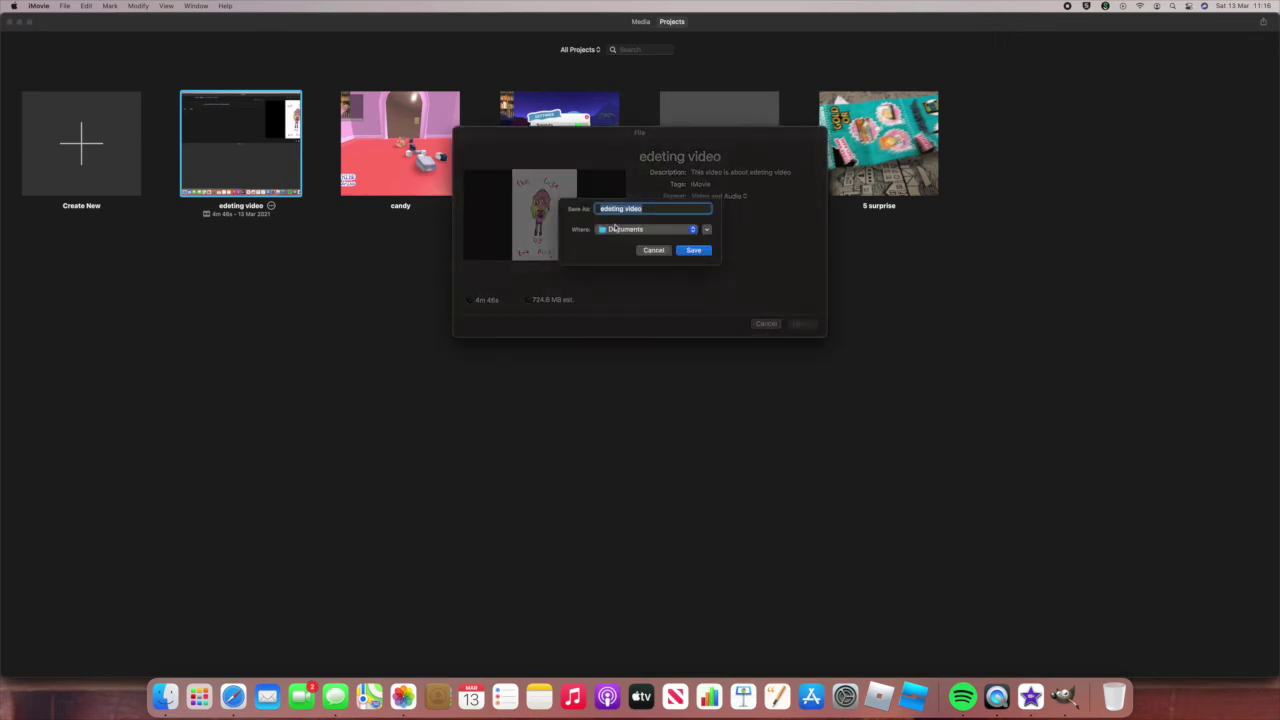
click(697, 229)
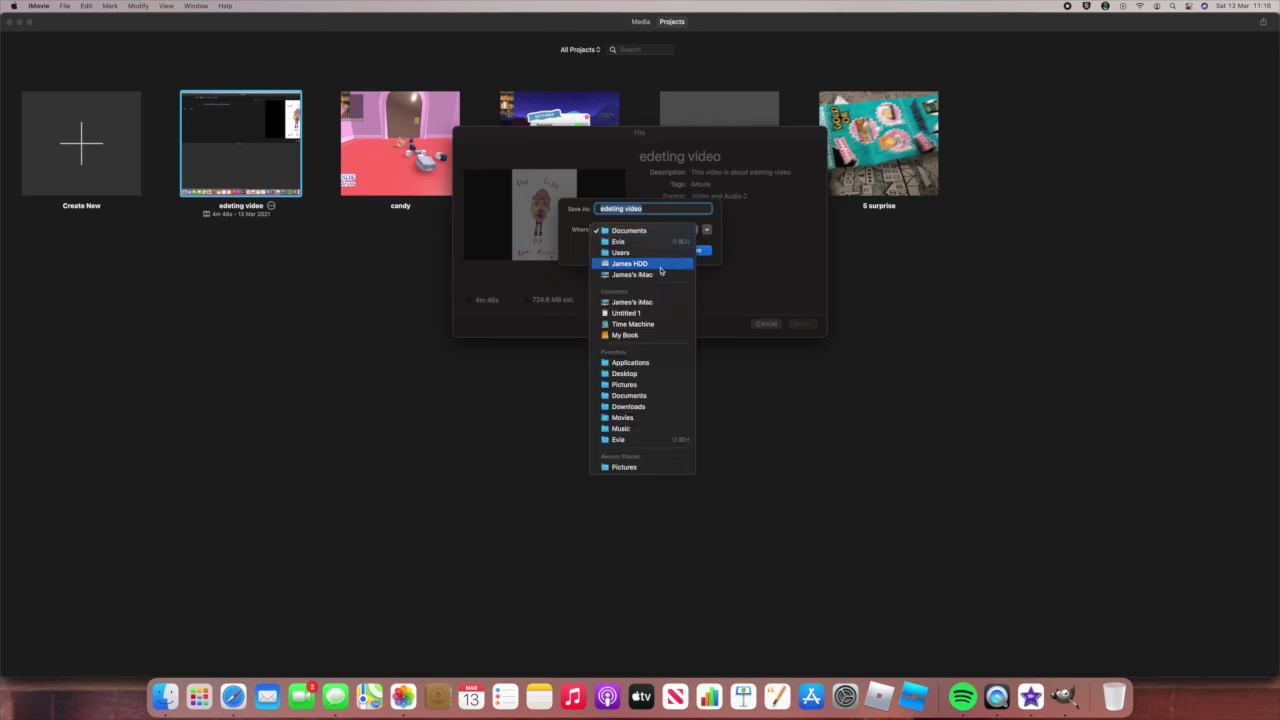
click(789, 290)
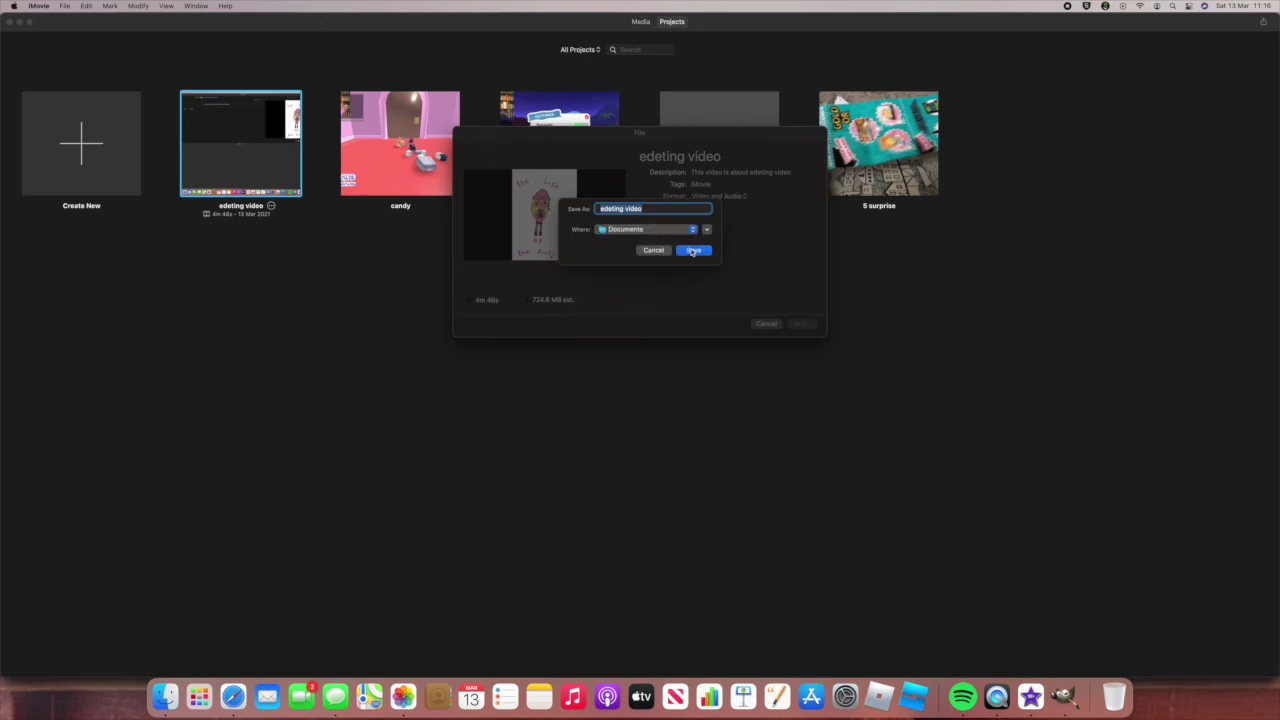
click(692, 251)
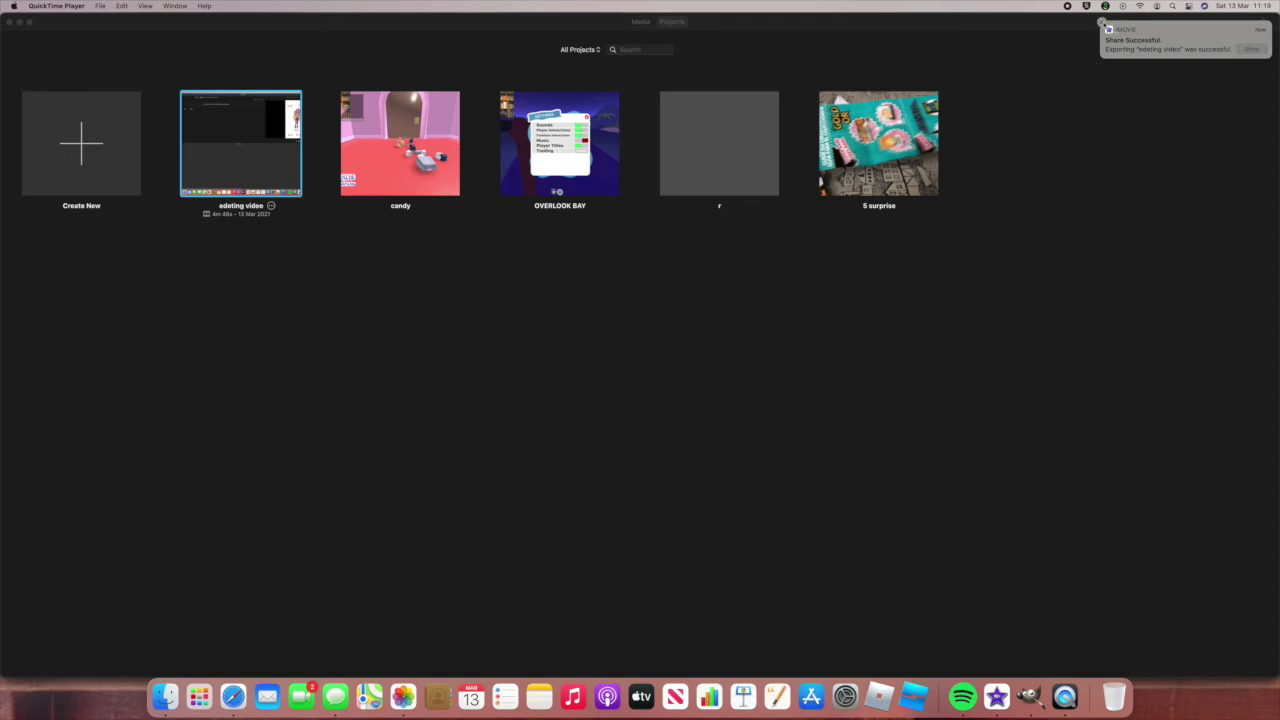
click(1103, 23)
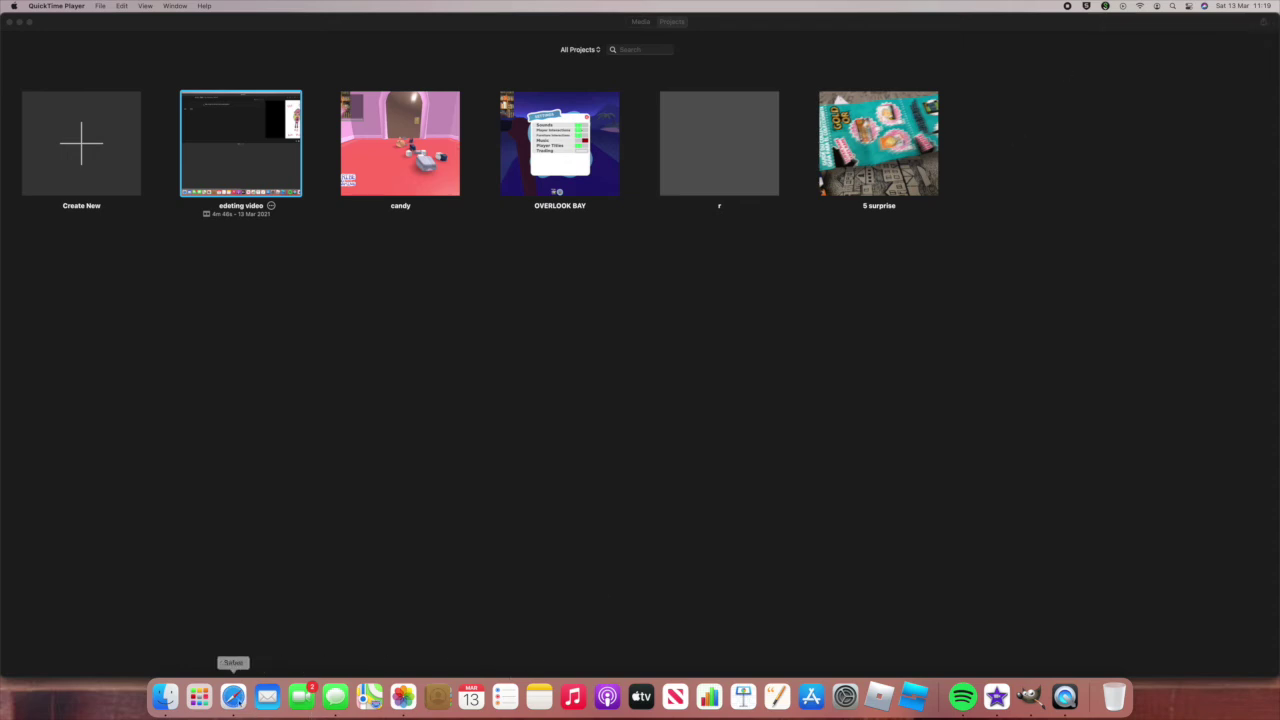
Switch to YouTube in Safari and start uploading "edeting video.mp4" from Documents.
click(233, 697)
click(1168, 52)
click(1200, 75)
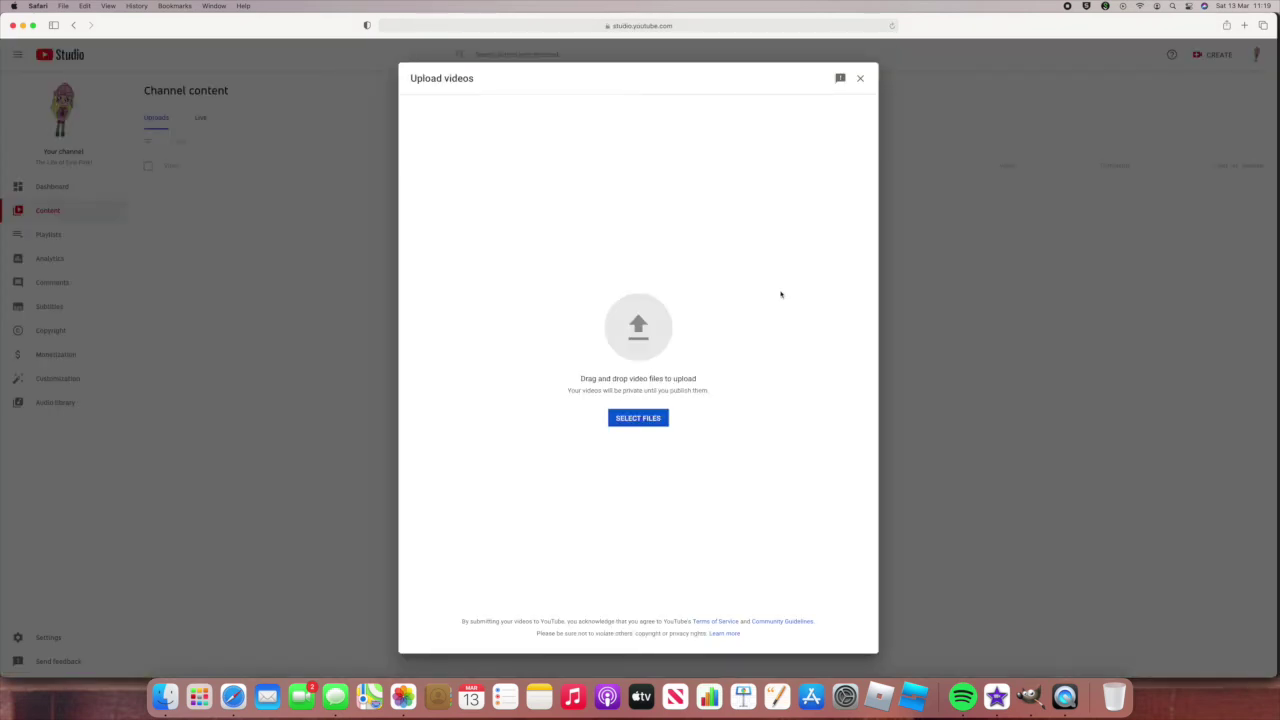
click(664, 419)
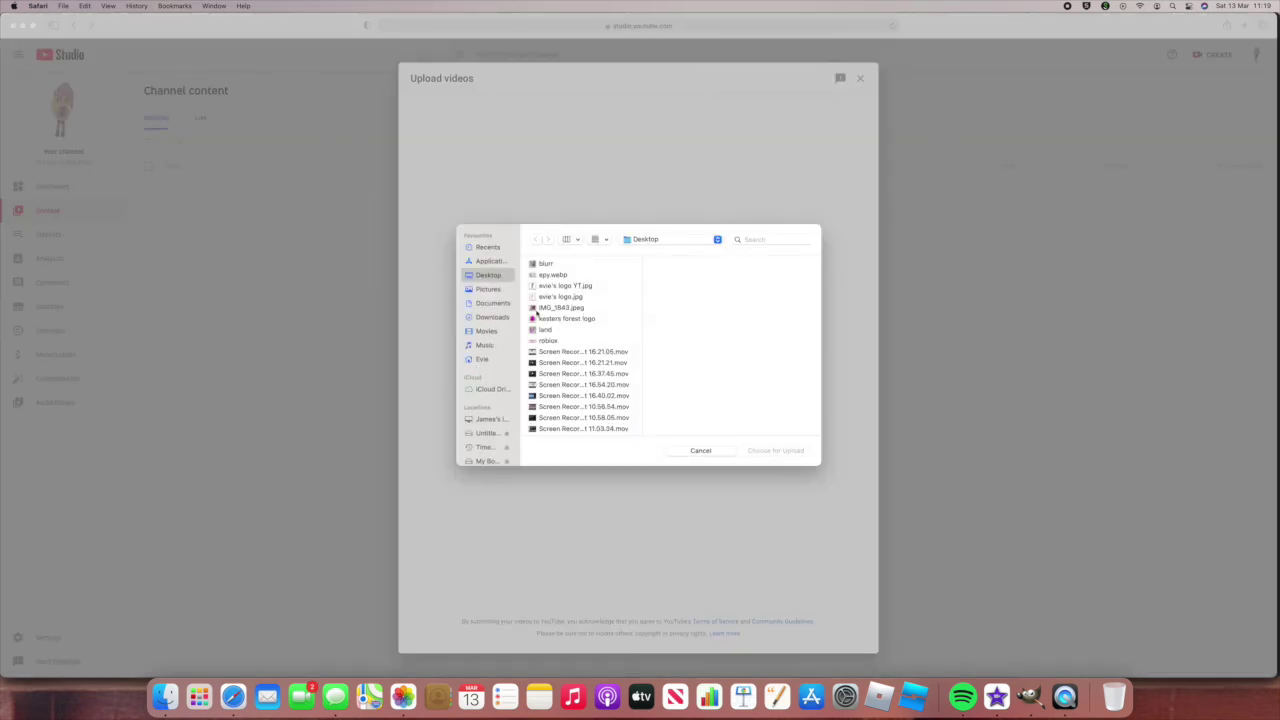
click(490, 303)
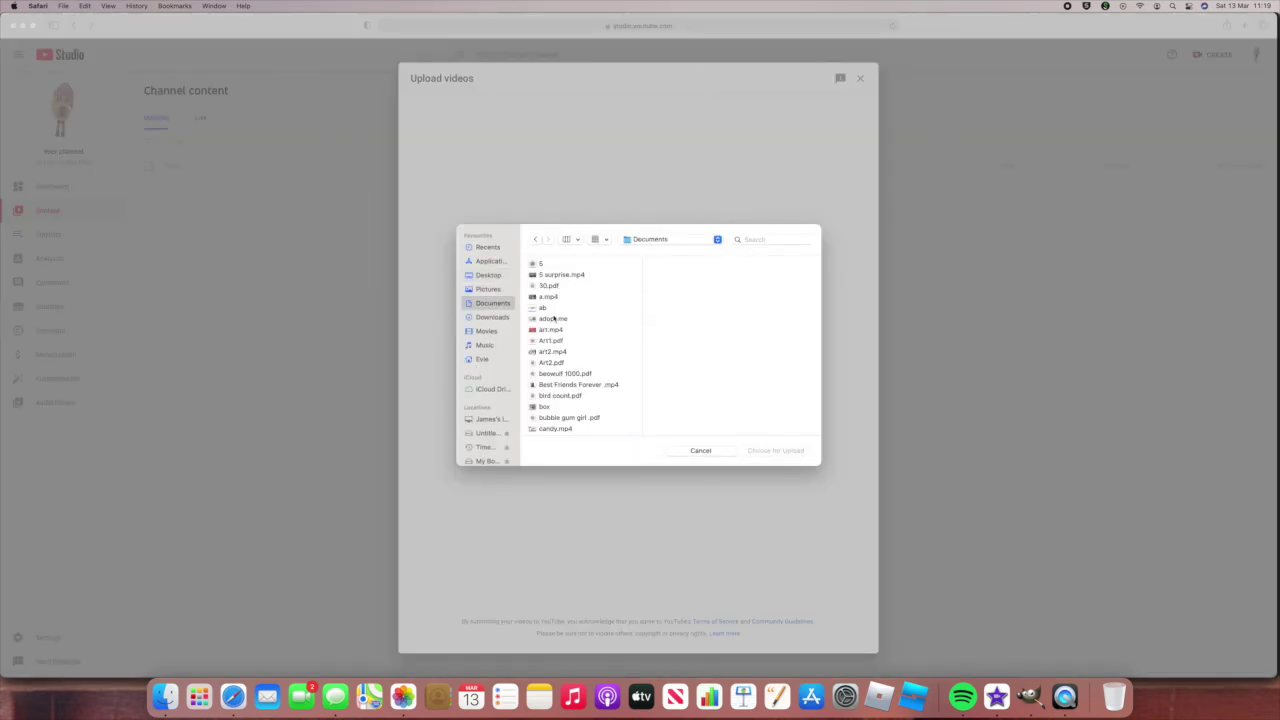
scroll(560, 378, down, 5)
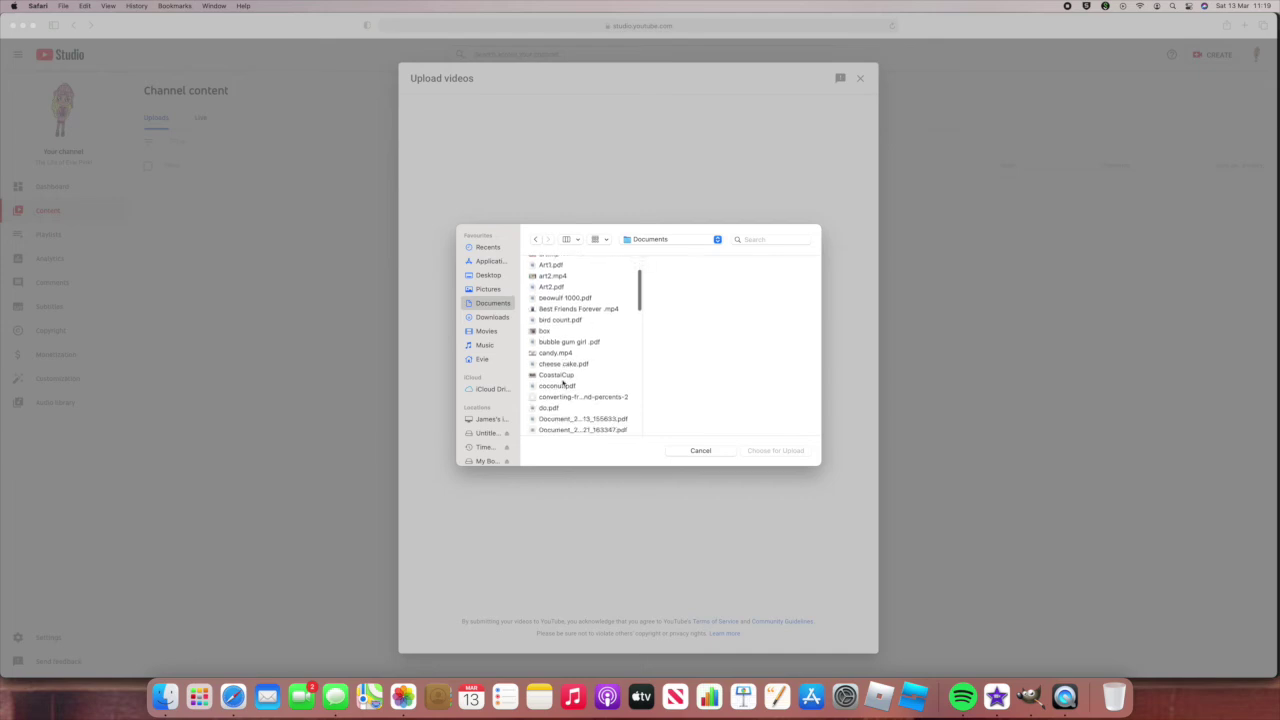
scroll(563, 381, down, 2)
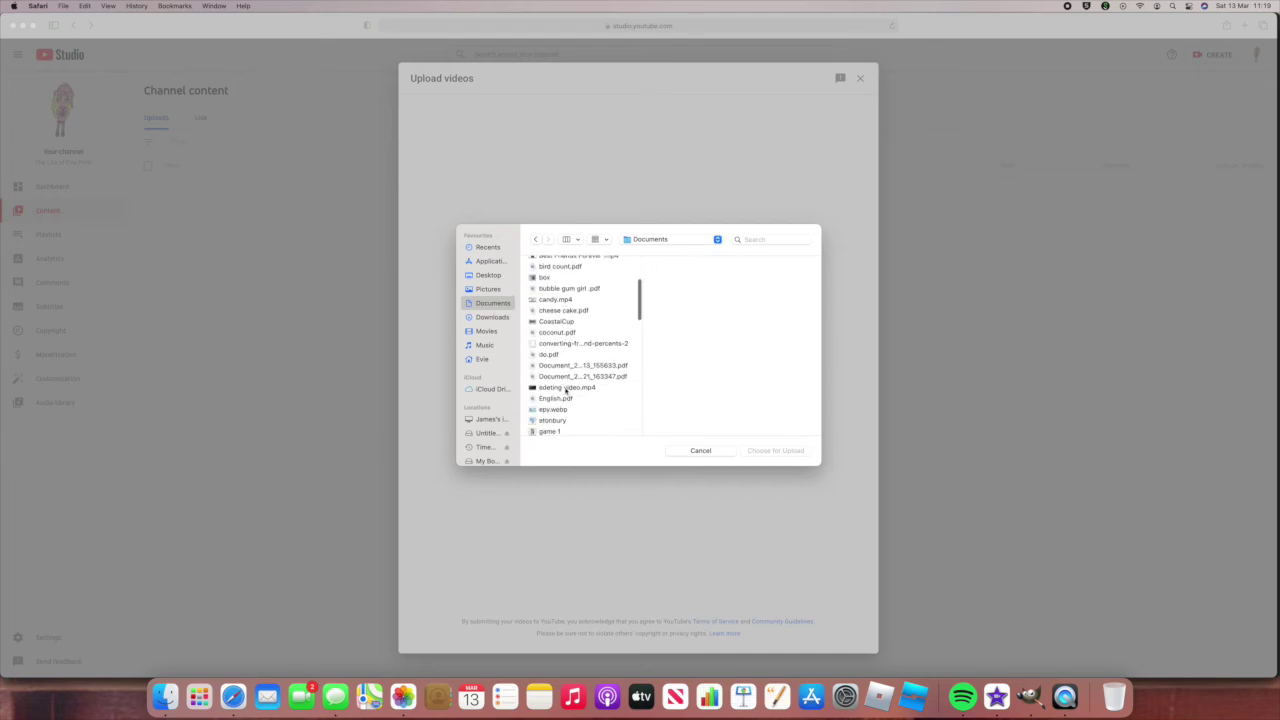
click(566, 388)
click(742, 450)
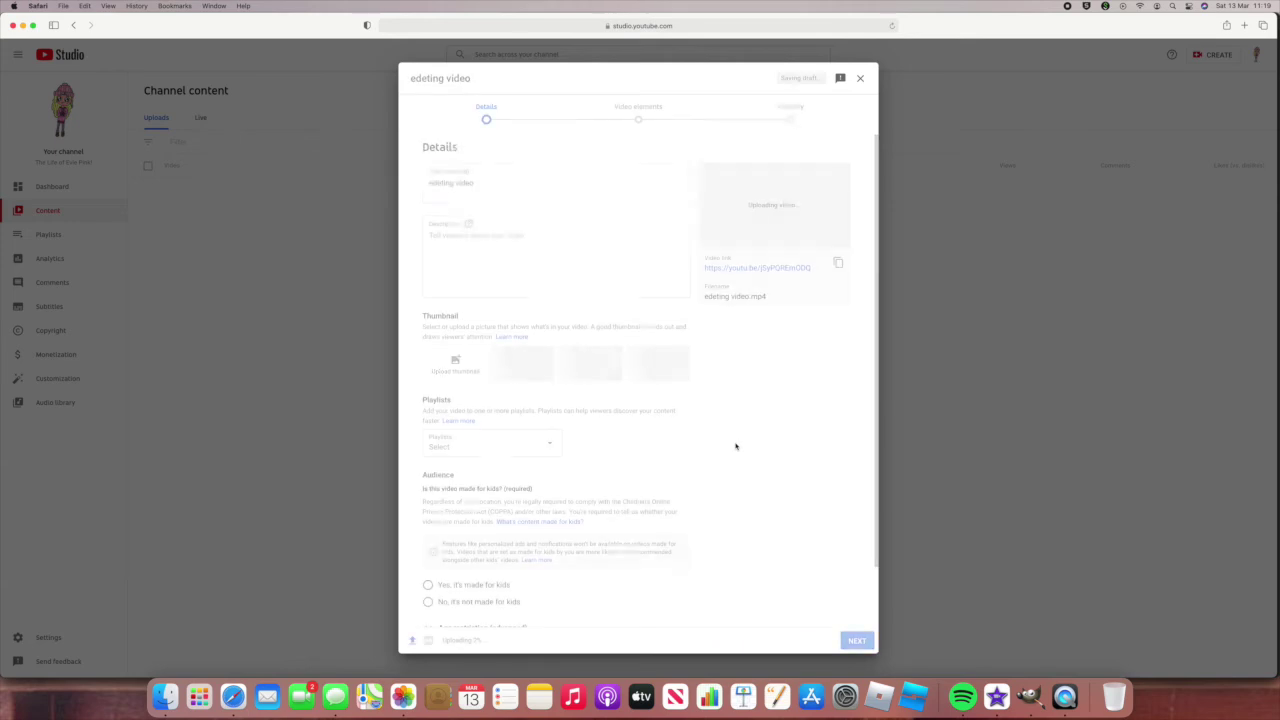
Replace the video's title with "Edit" and move on to the description.
key(BackSpace)
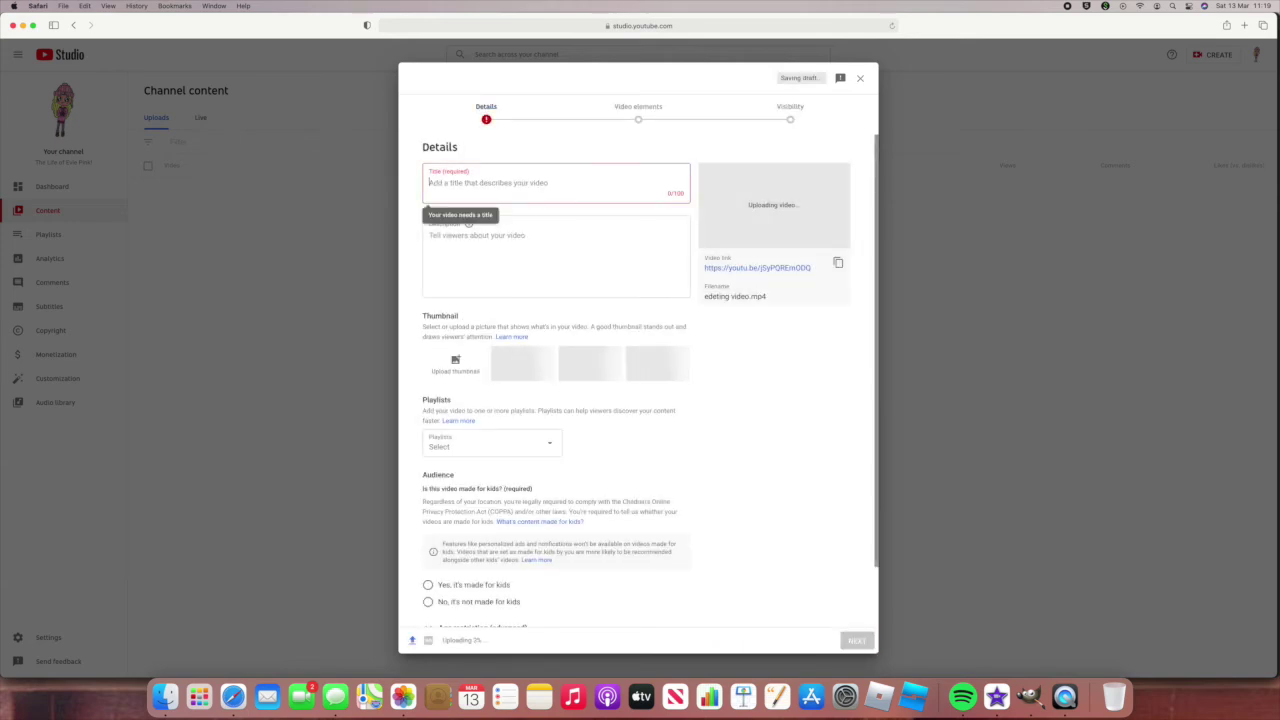
text(Ede)
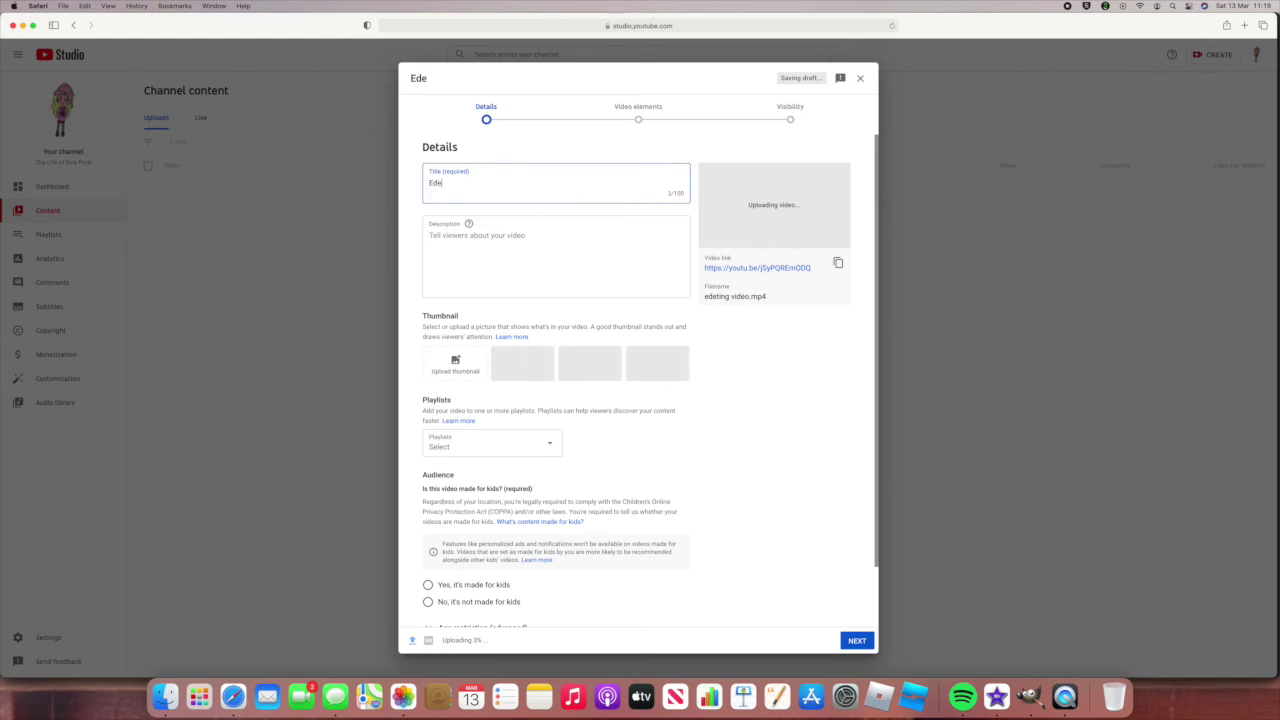
text(t)
key(BackSpace)
text(it)
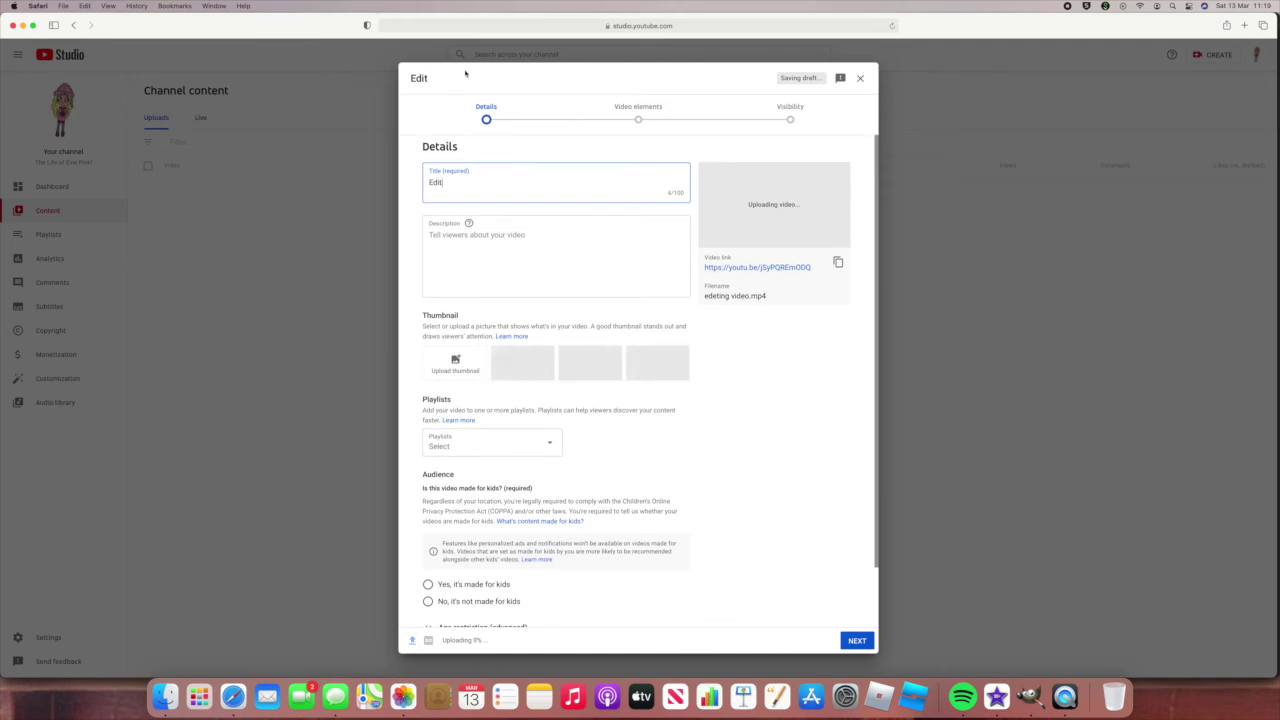
click(440, 257)
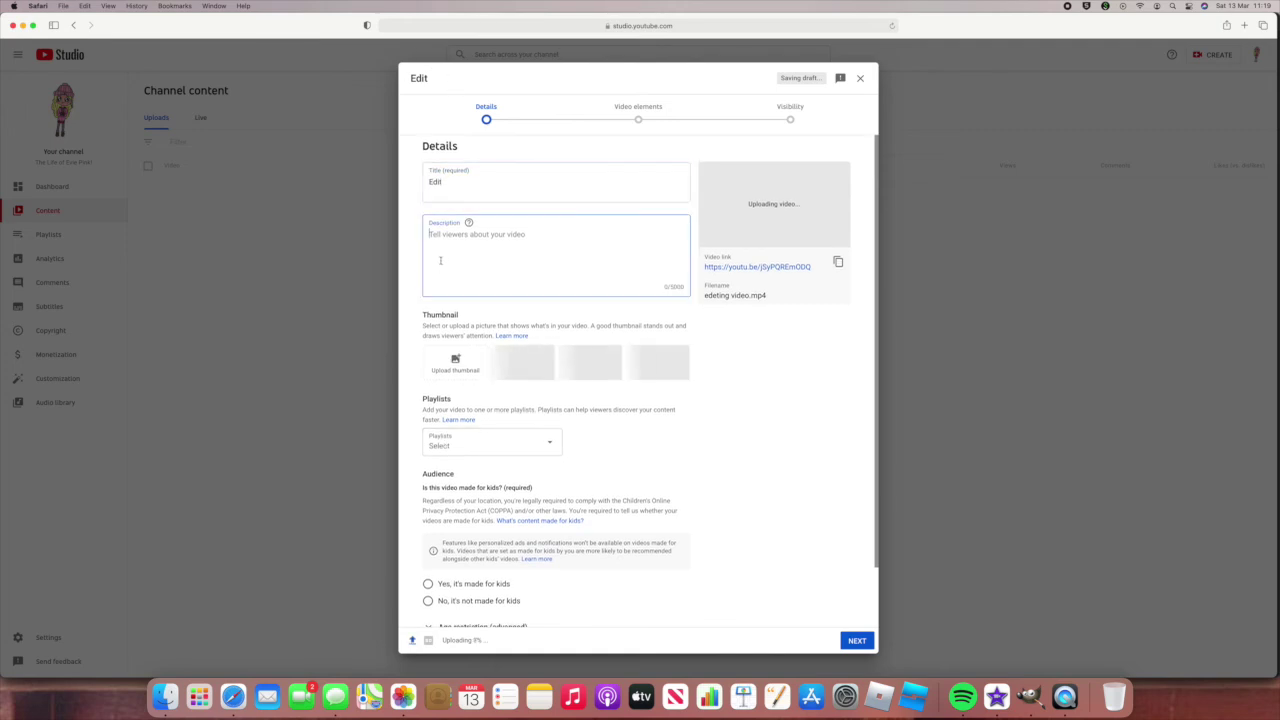
text(t)
text(whbs)
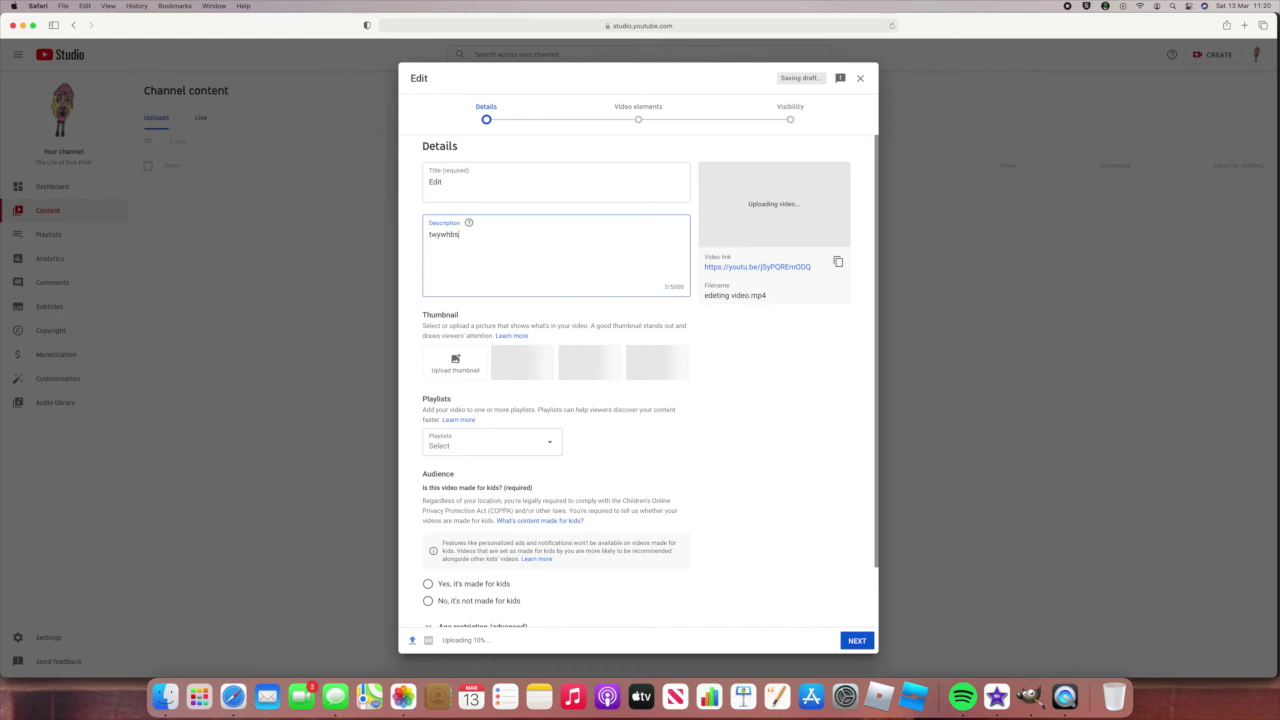
text(jwjhdjsndns,ksskjsksksn)
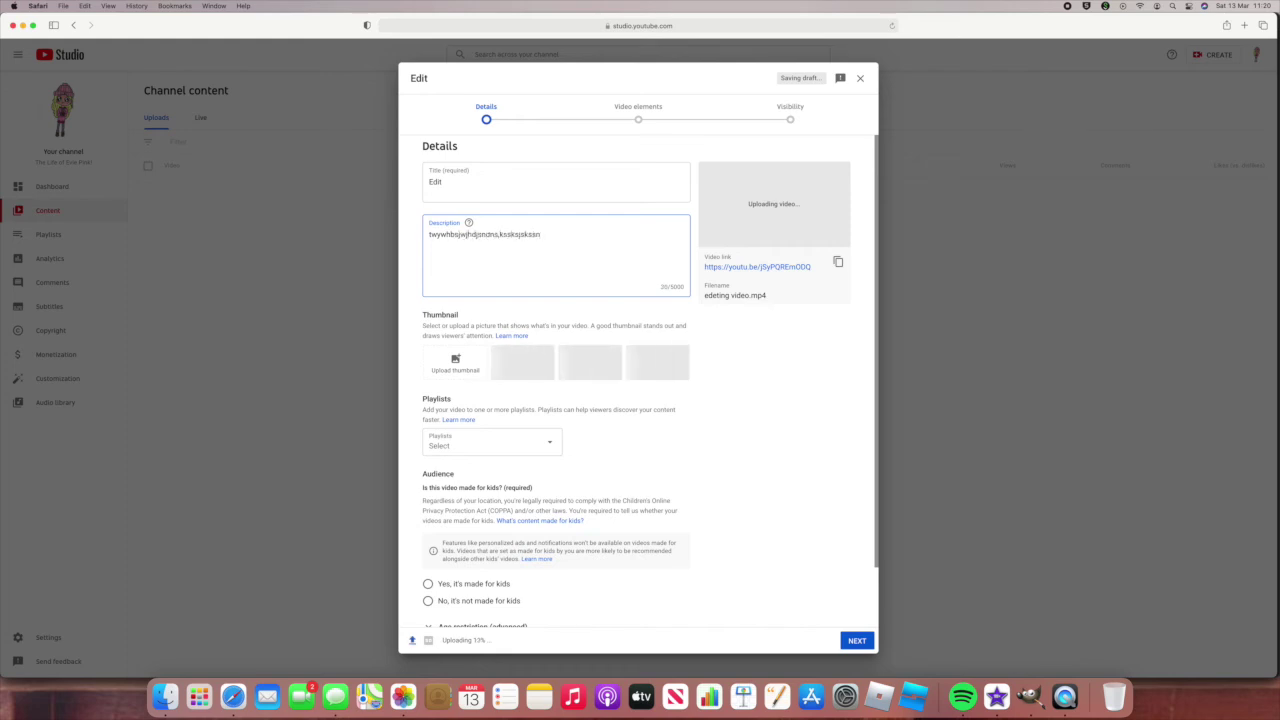
key(BackSpace)
key(BackSpace)
key(BackSpace)
key(BackSpace)
key(BackSpace)
key(BackSpace)
key(BackSpace)
key(BackSpace)
key(BackSpace)
key(BackSpace)
key(BackSpace)
key(BackSpace)
key(BackSpace)
key(BackSpace)
key(BackSpace)
key(BackSpace)
key(BackSpace)
key(BackSpace)
key(BackSpace)
key(BackSpace)
key(BackSpace)
key(BackSpace)
key(BackSpace)
key(BackSpace)
key(BackSpace)
key(BackSpace)
key(BackSpace)
key(BackSpace)
key(BackSpace)
Enter the description "in this video I edit" and start choosing a custom thumbnail file.
text(ln this video i)
text( edit)
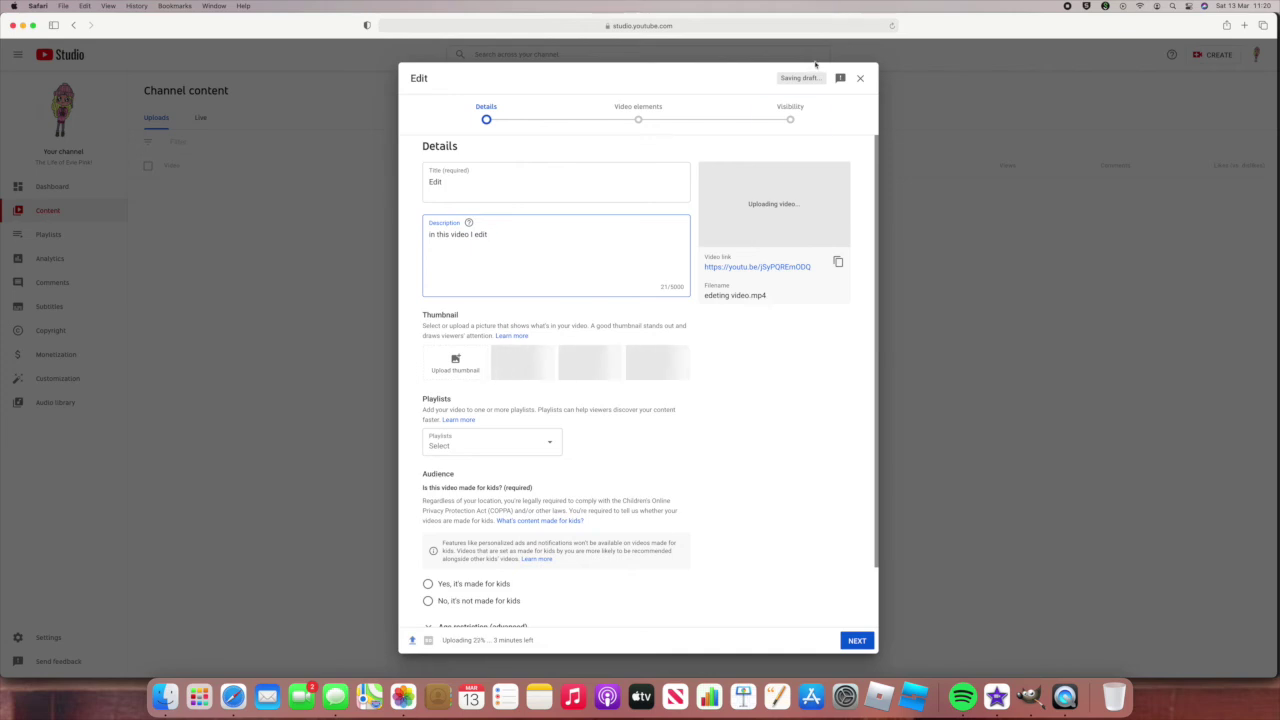
click(453, 360)
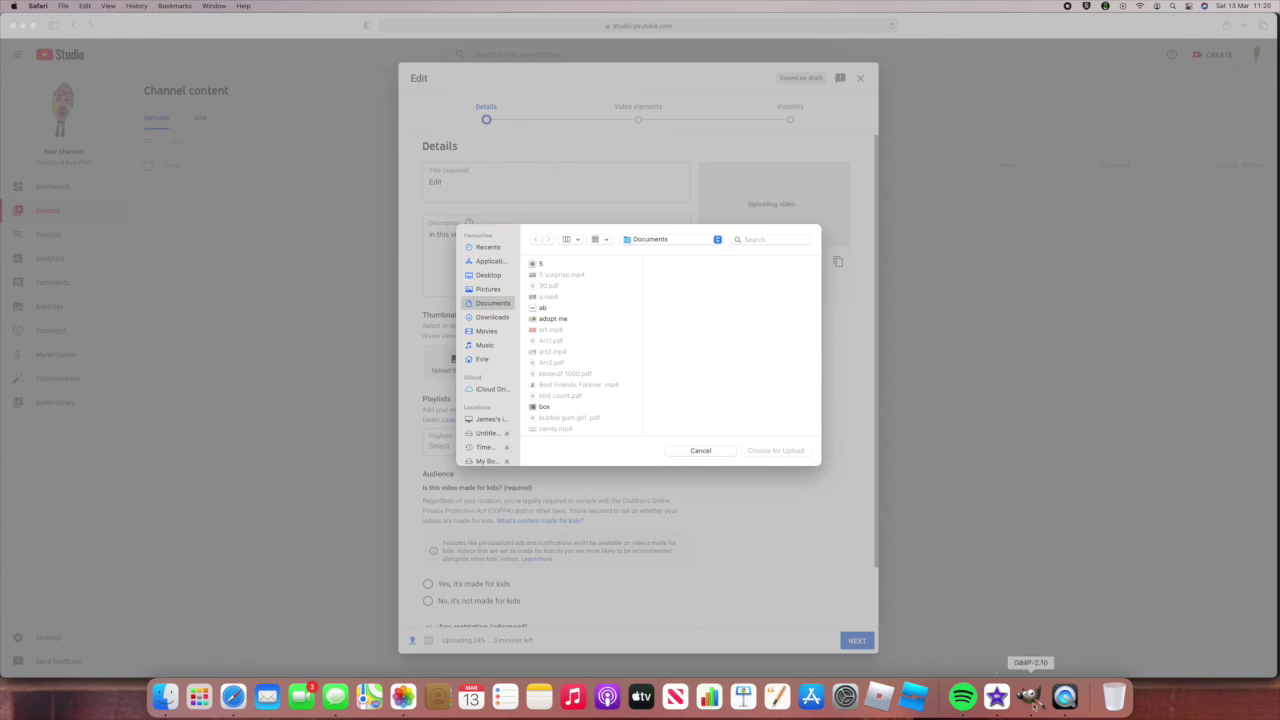
Switch to GIMP to view the export options for the Overlook Bay thumbnail, and return to the thumbnail selection in Safari.
click(1030, 697)
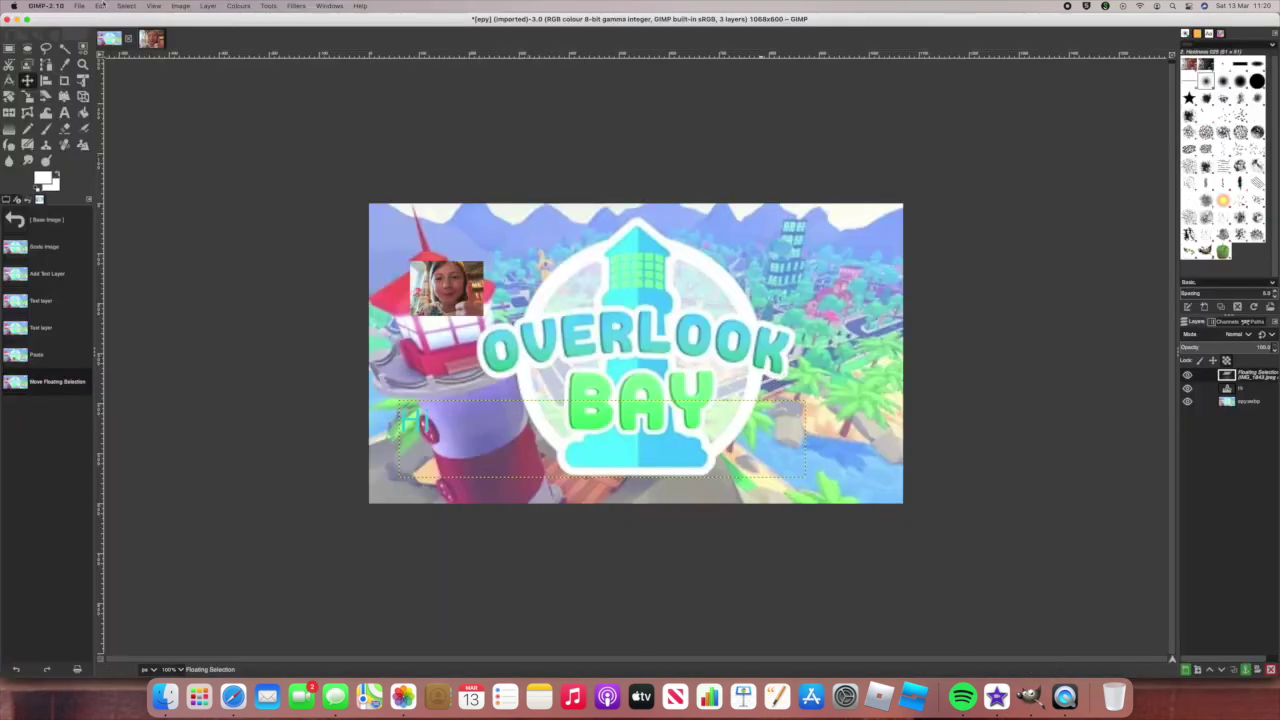
click(79, 6)
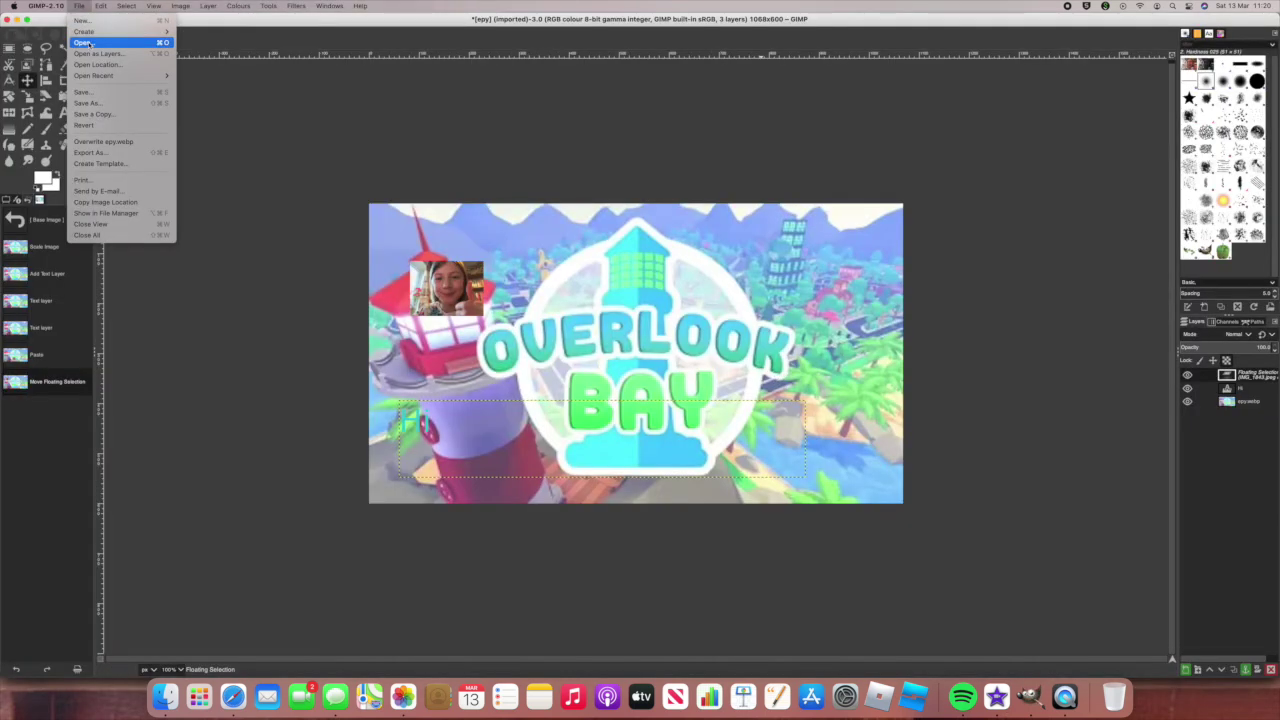
click(100, 152)
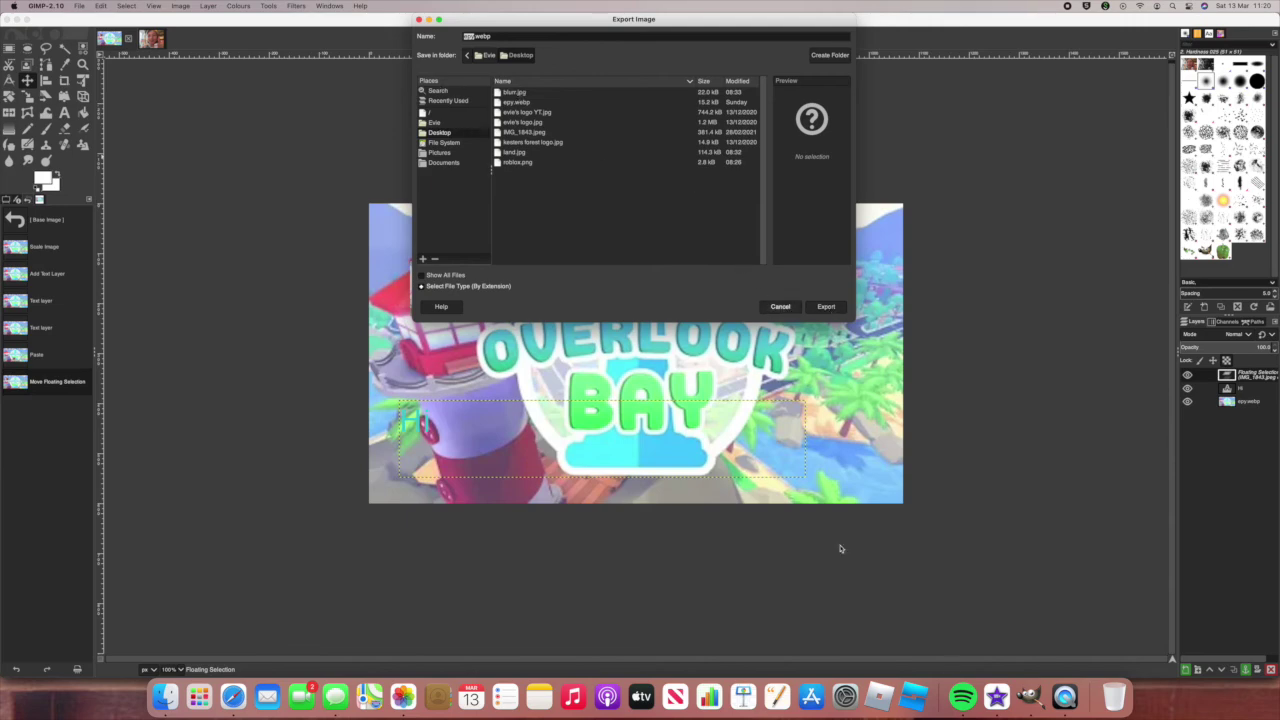
key(Escape)
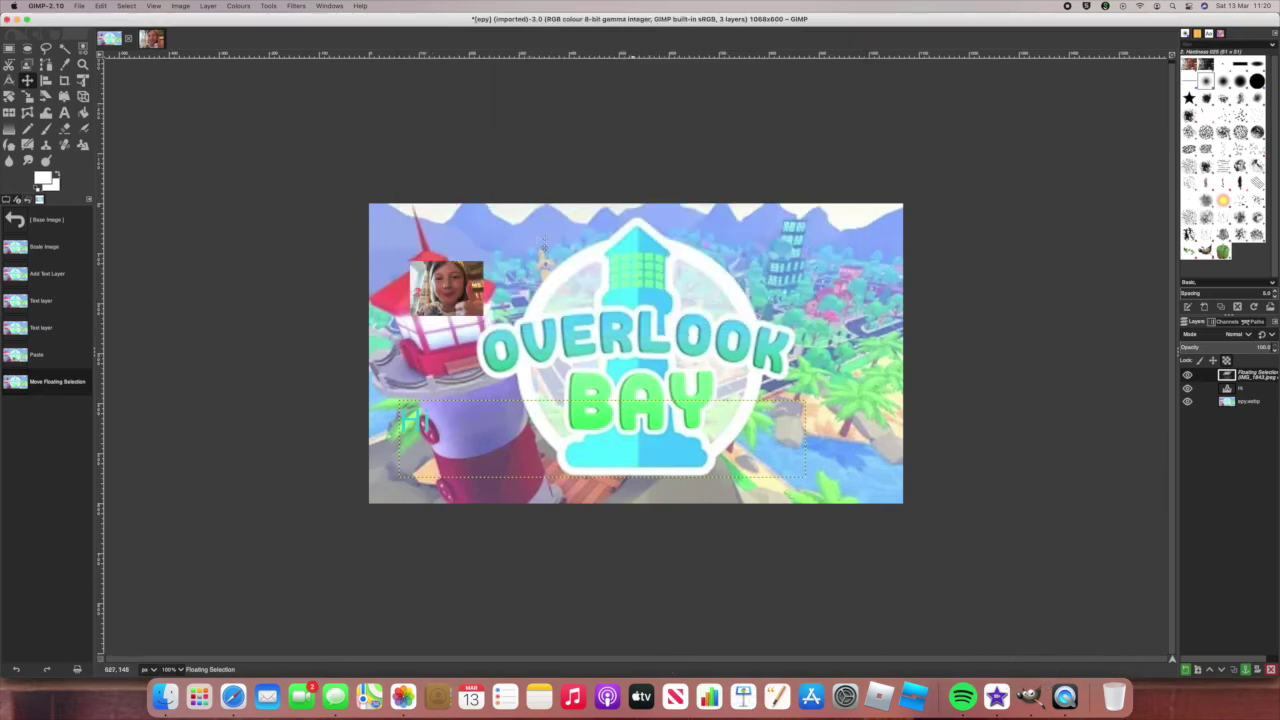
click(233, 697)
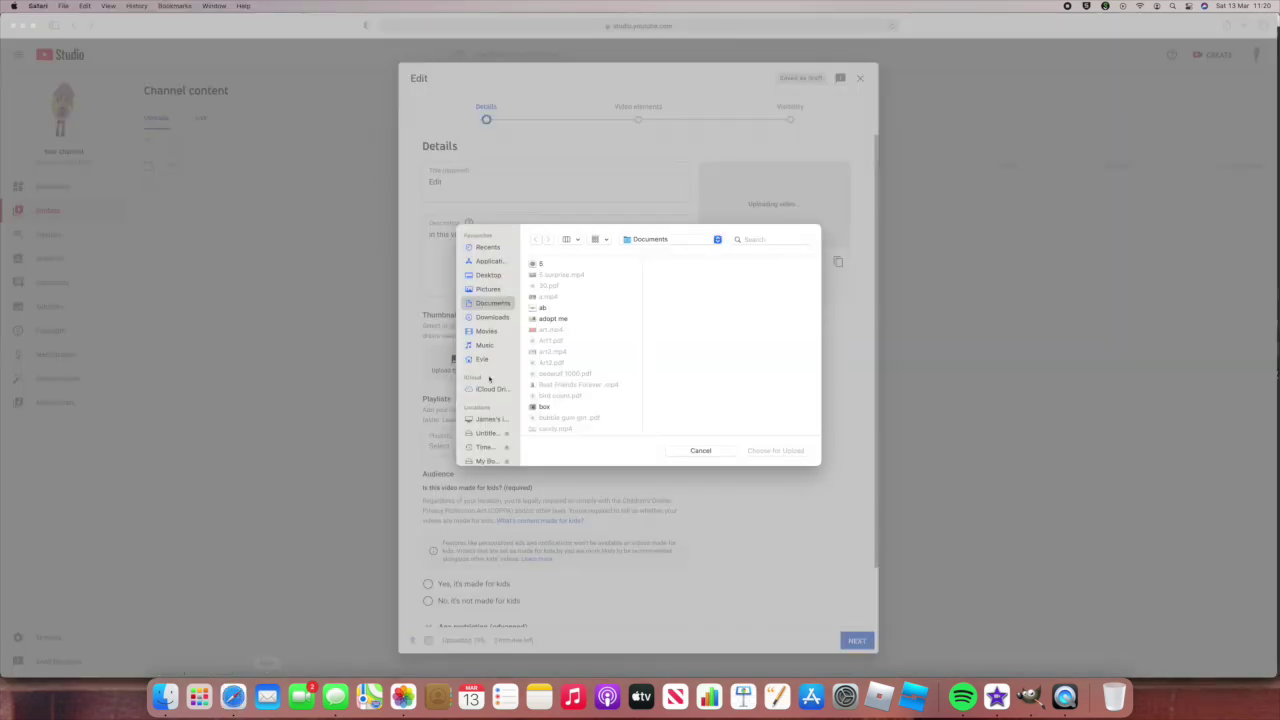
Upload the "adopt me" image from Documents as the video's thumbnail.
click(542, 320)
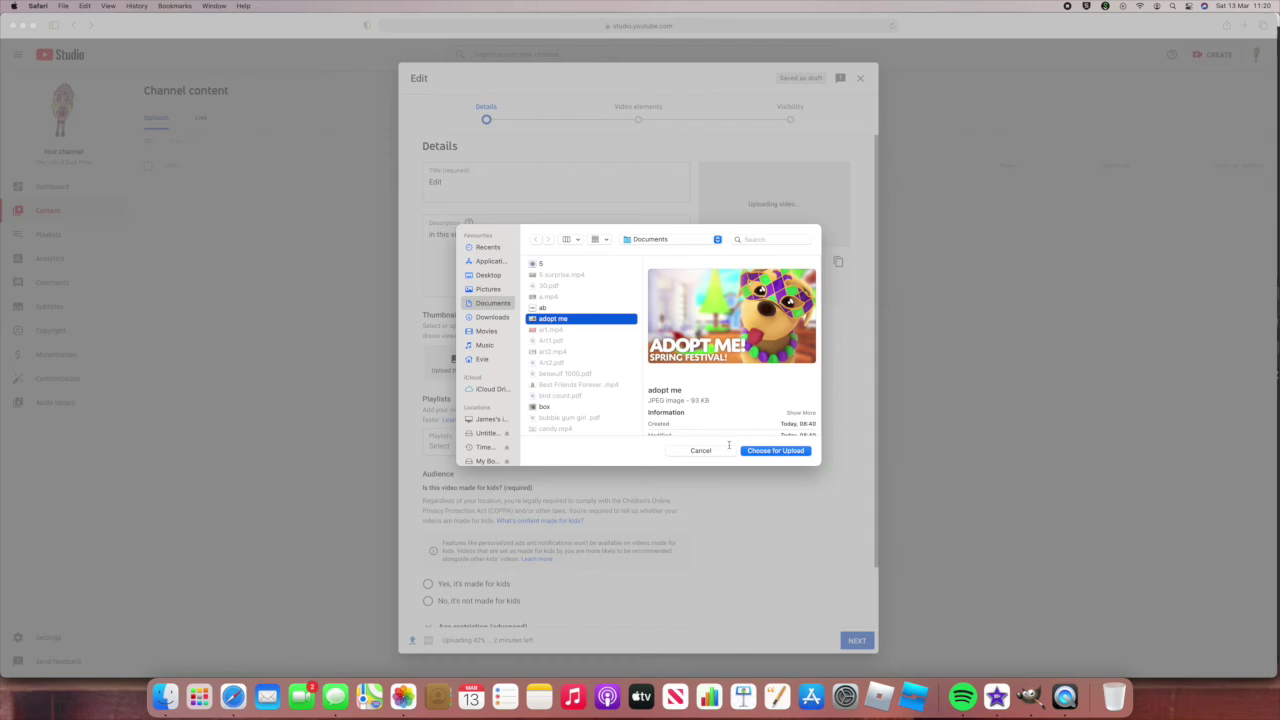
click(765, 452)
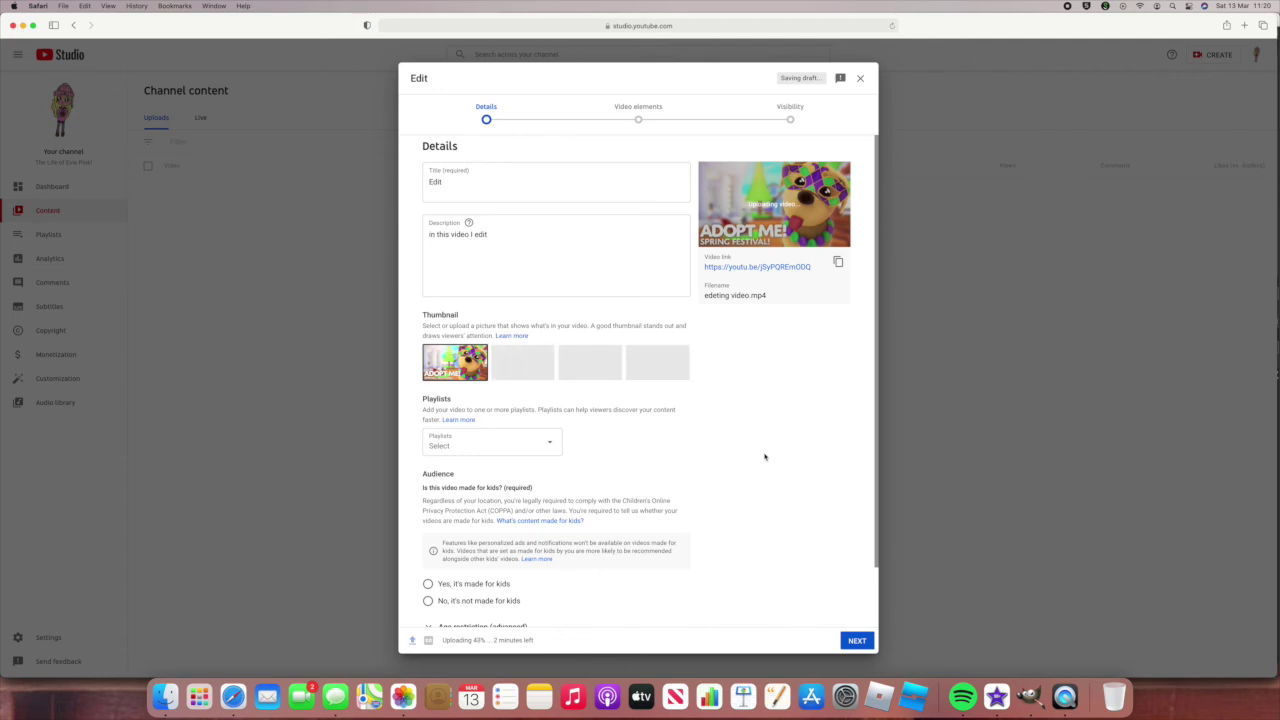
Try adding the video to the Editing playlist and close the playlist choices.
click(484, 446)
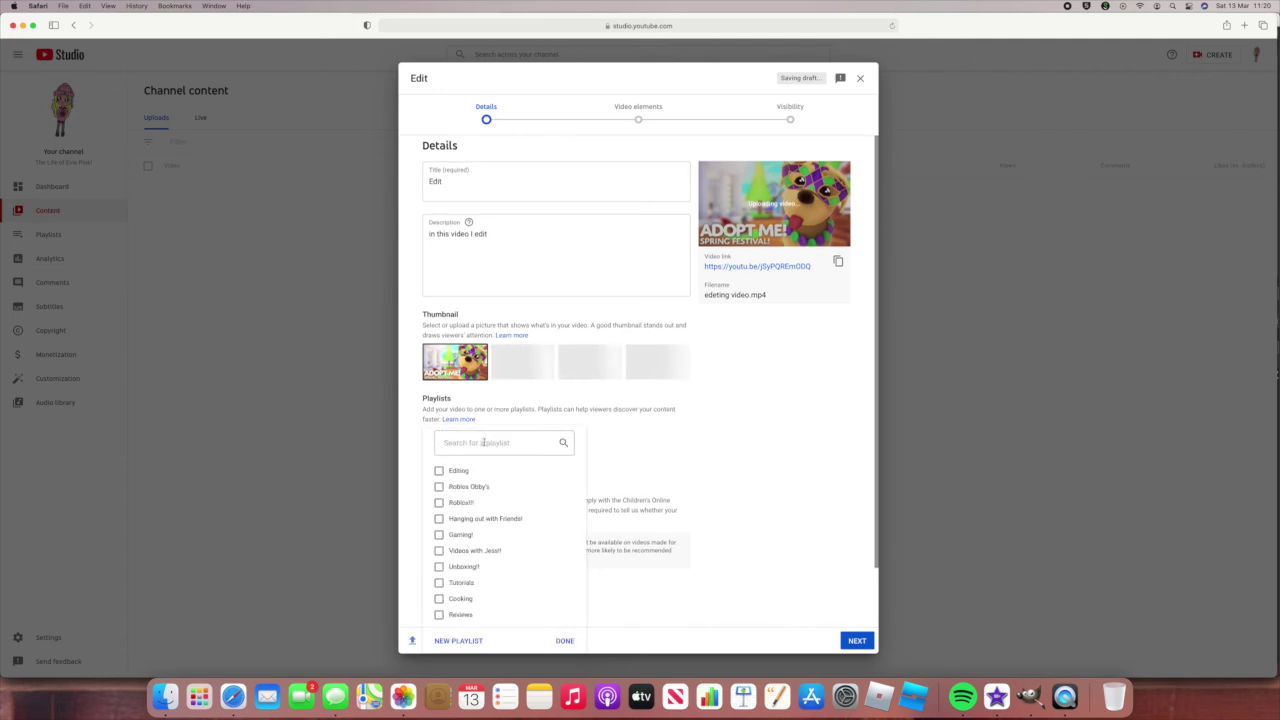
click(444, 474)
click(457, 472)
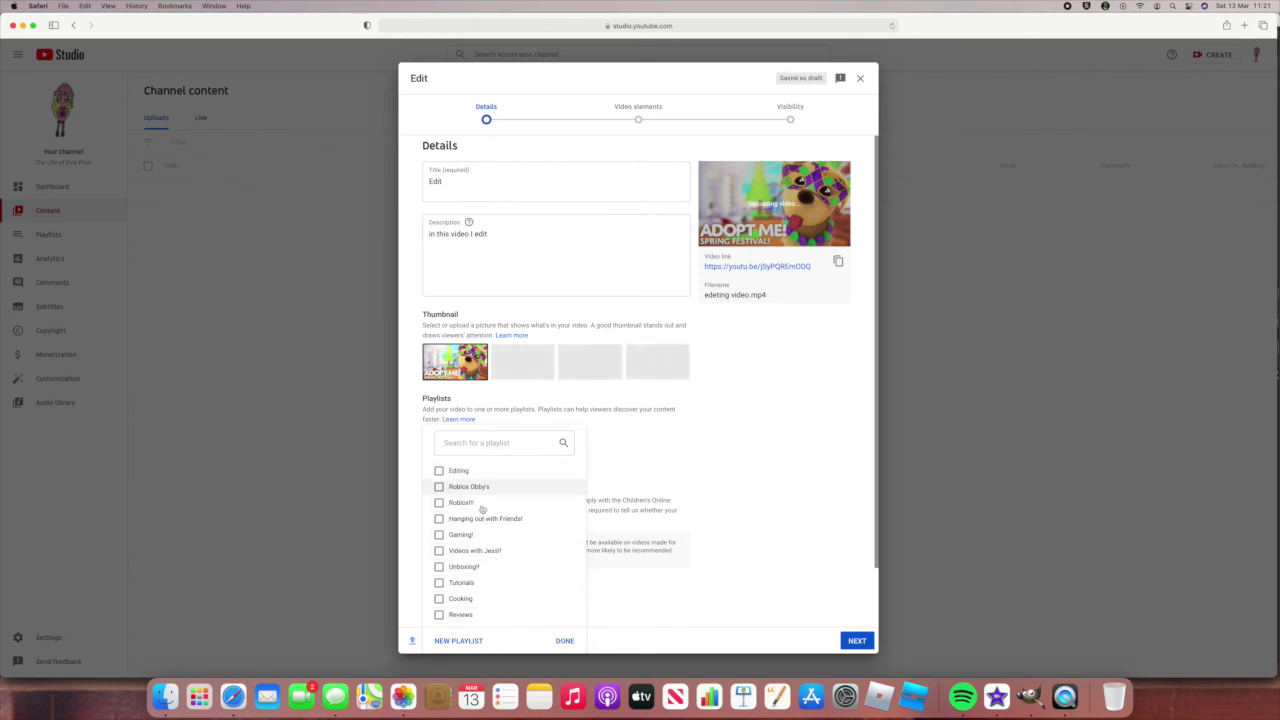
click(564, 640)
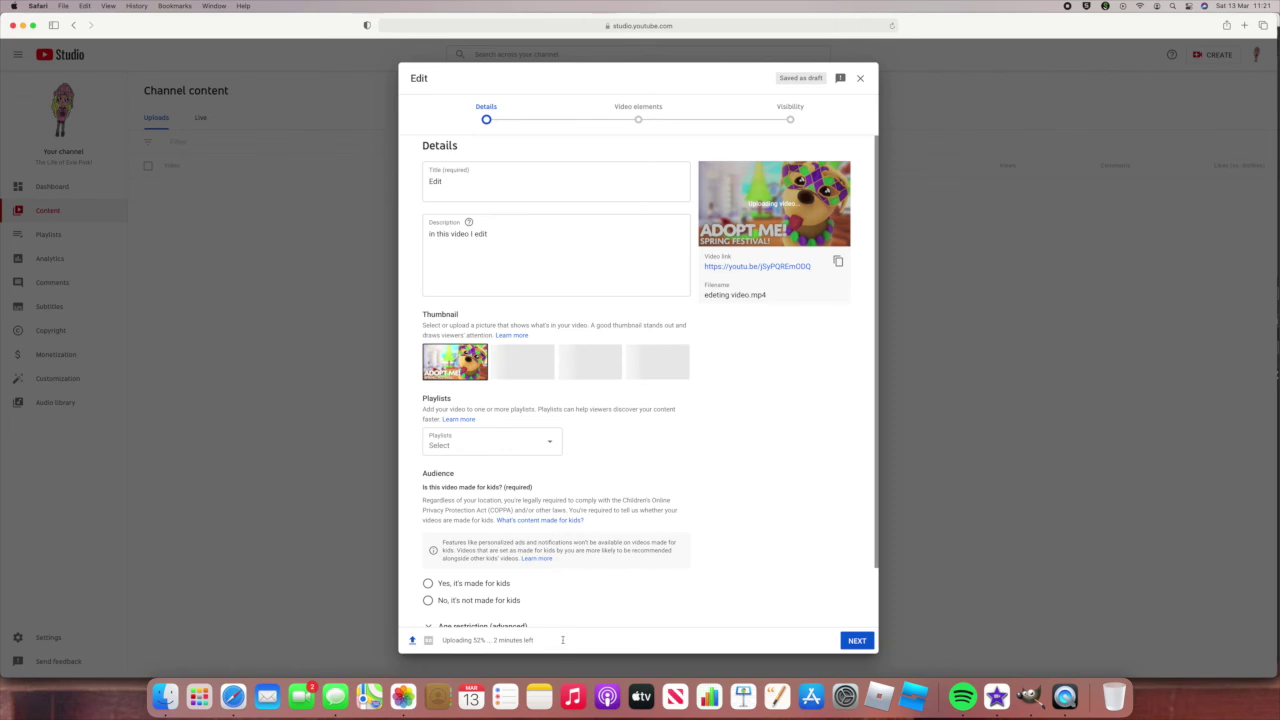
Mark the video as made for kids and review the paid promotion, tags, language and recording details.
click(432, 580)
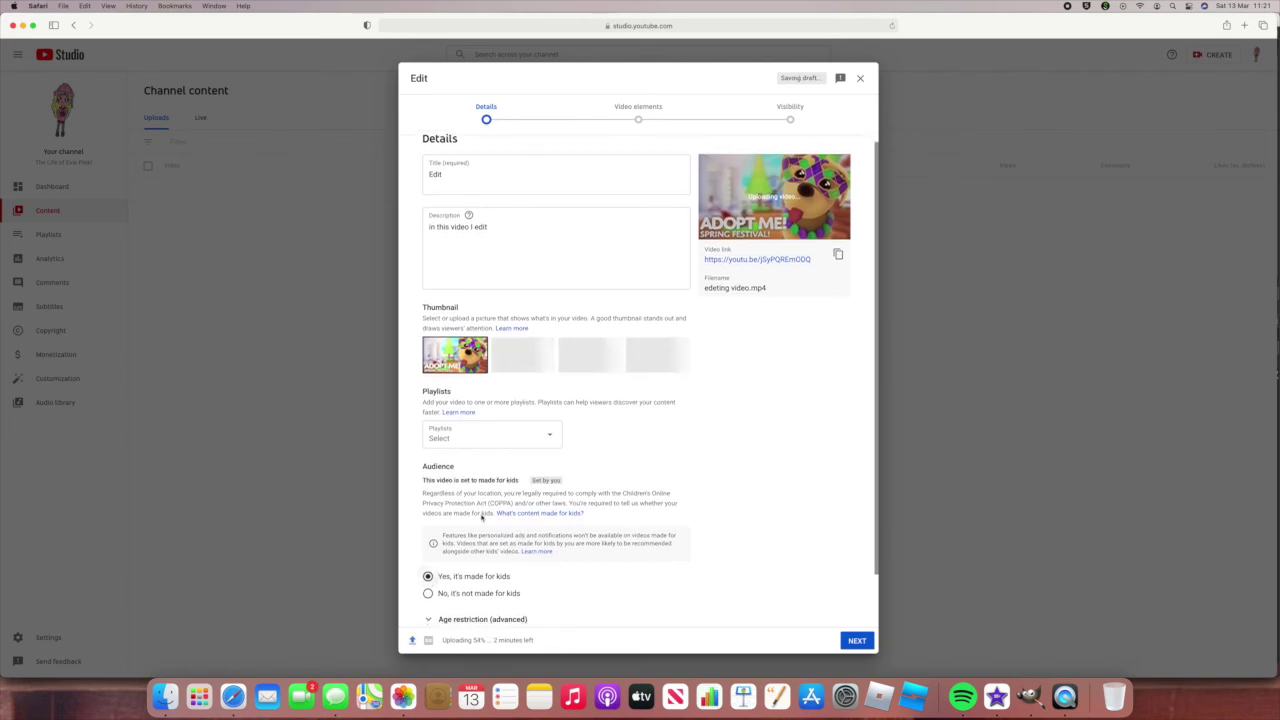
scroll(590, 600, down, 2)
click(455, 594)
scroll(470, 600, down, 1)
scroll(484, 581, down, 5)
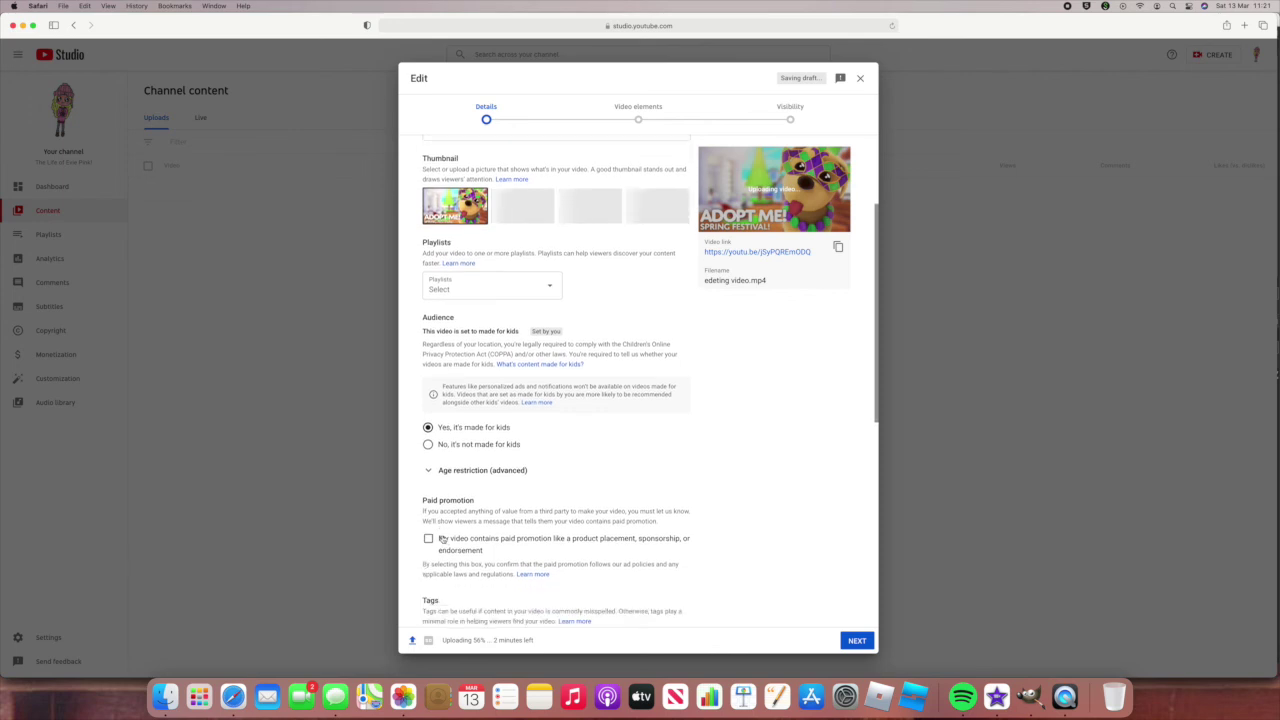
scroll(468, 543, down, 2)
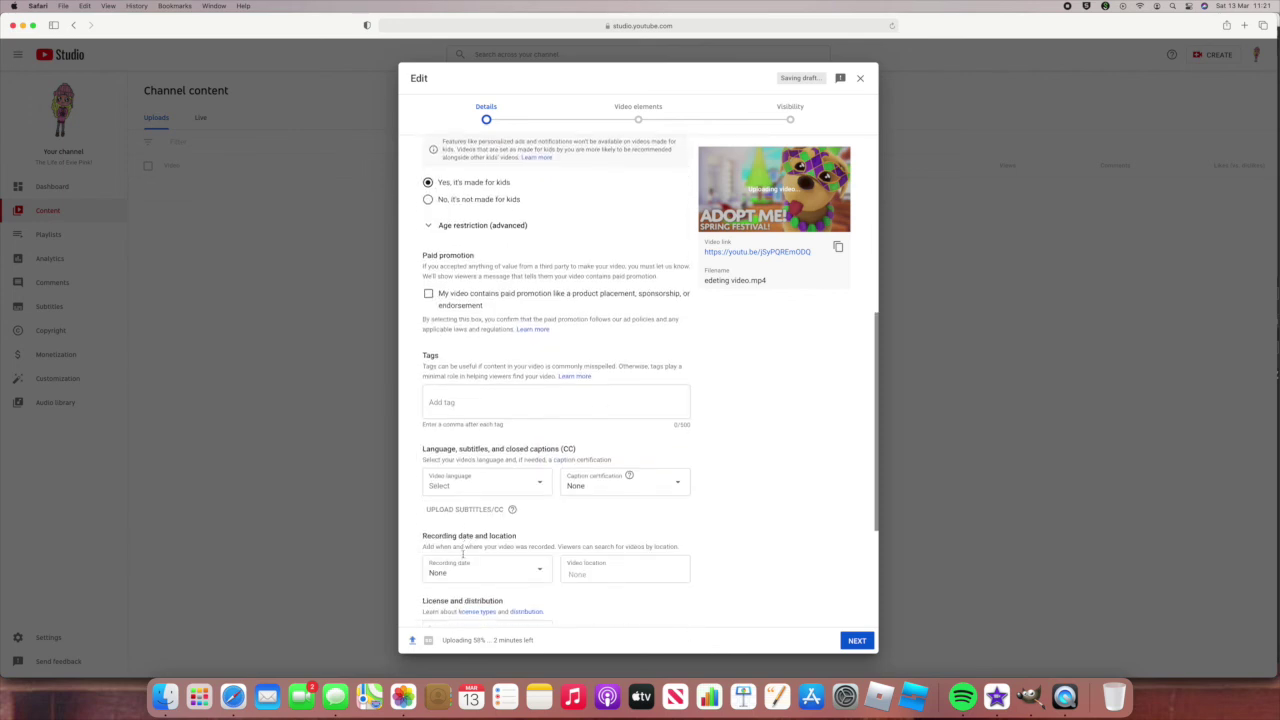
scroll(464, 440, up, 9)
click(492, 234)
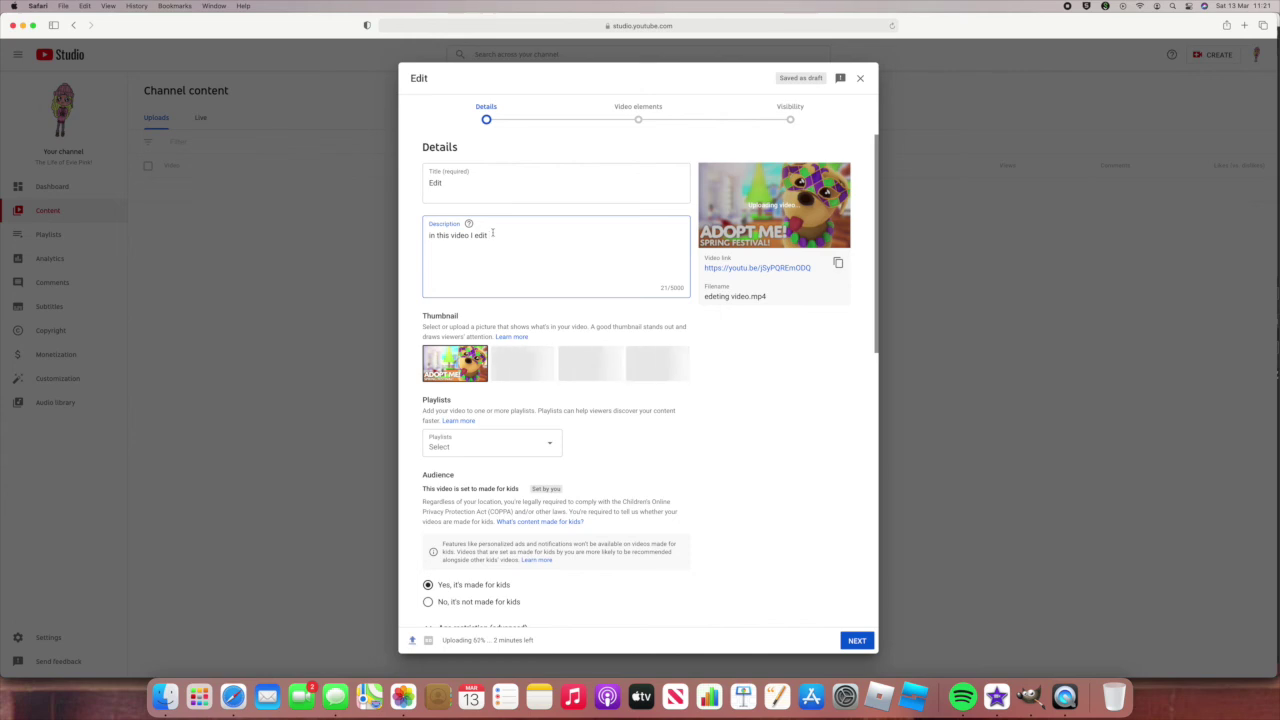
click(740, 461)
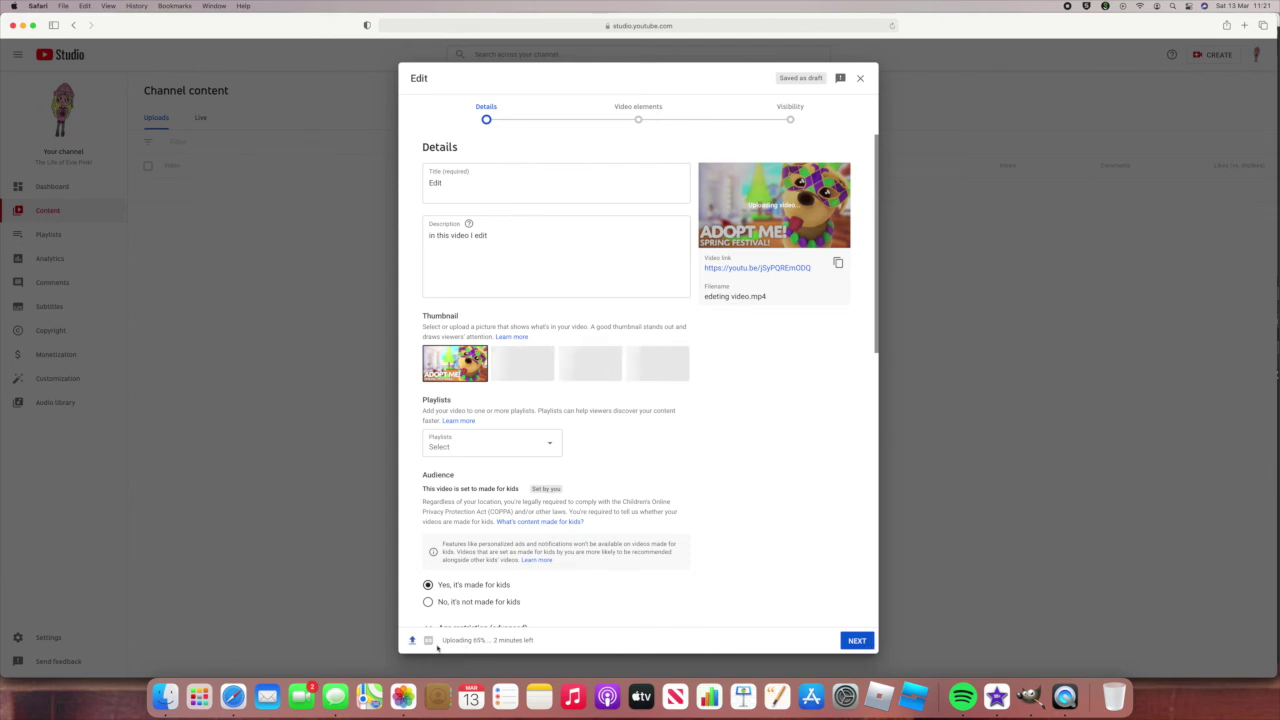
Continue to the visibility settings, choose to schedule the video, and close the upload details without scheduling it.
click(846, 645)
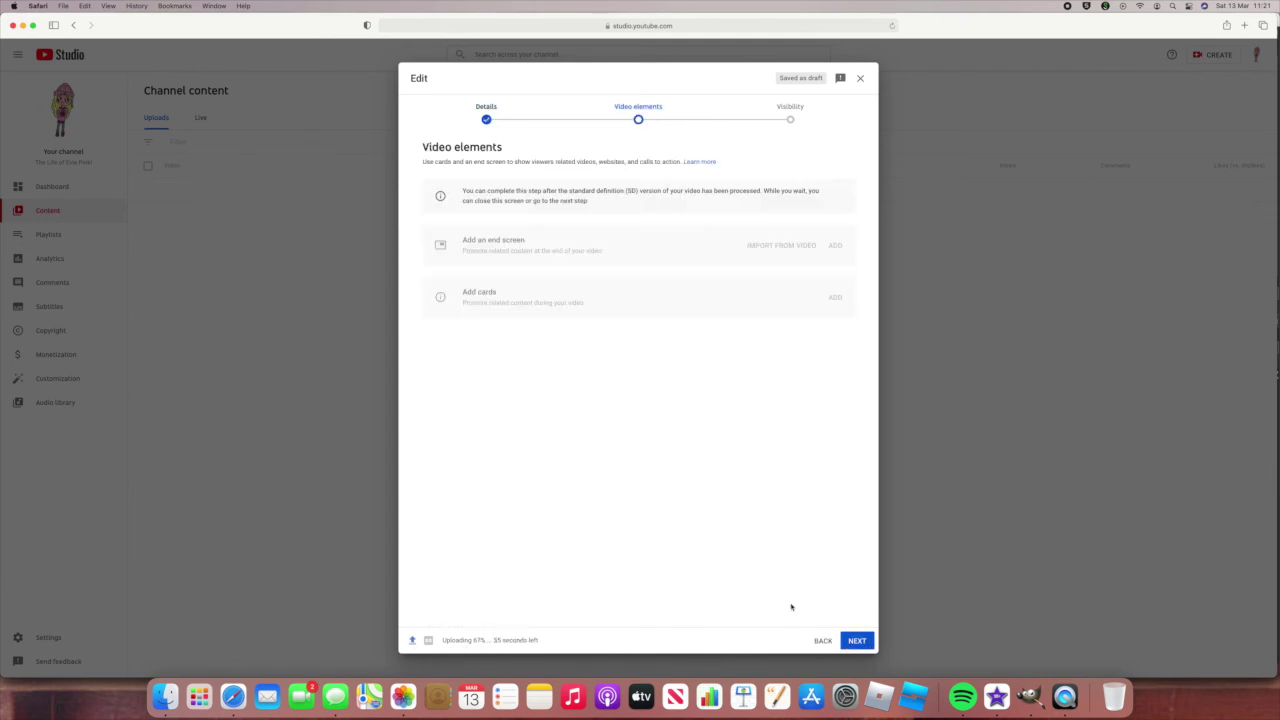
click(855, 641)
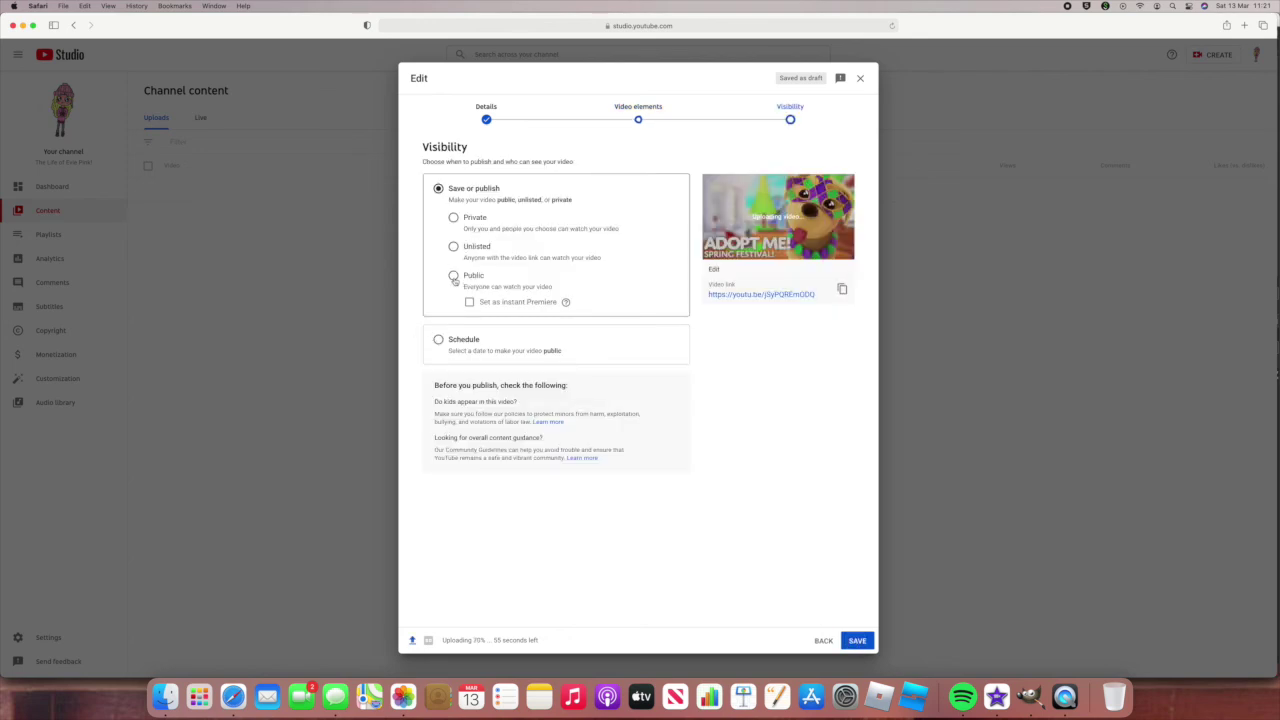
click(463, 340)
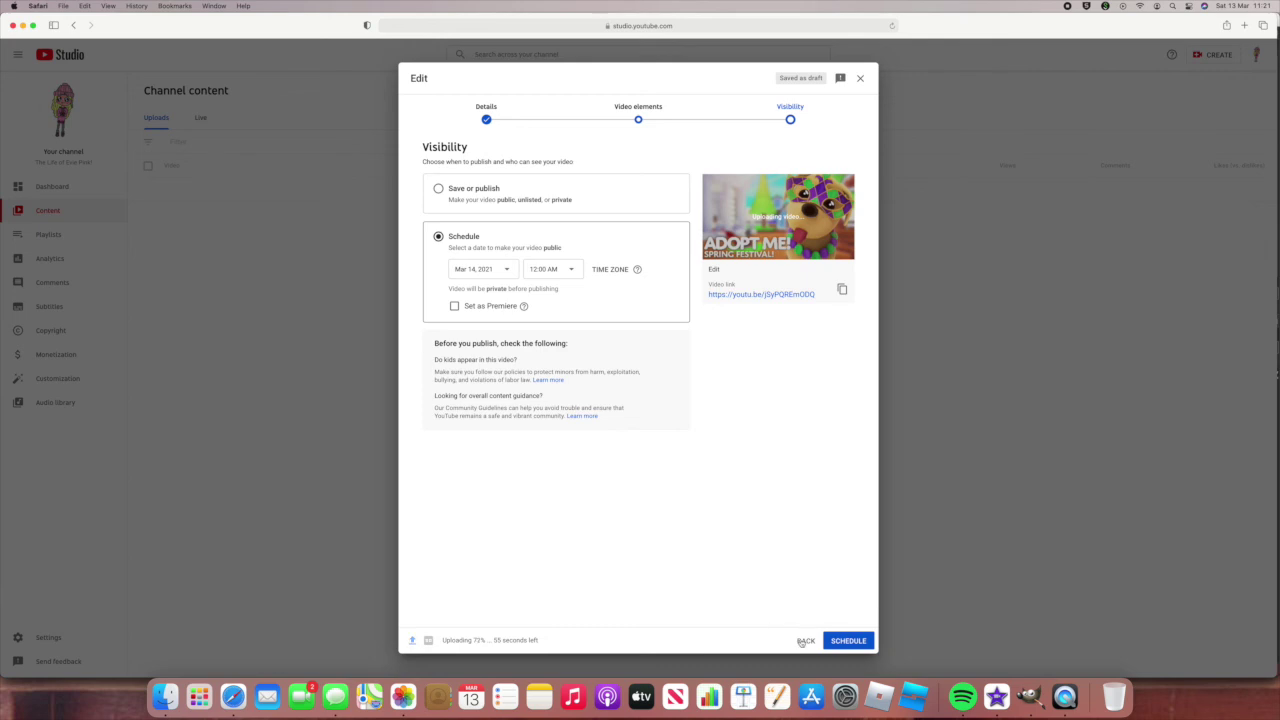
click(859, 78)
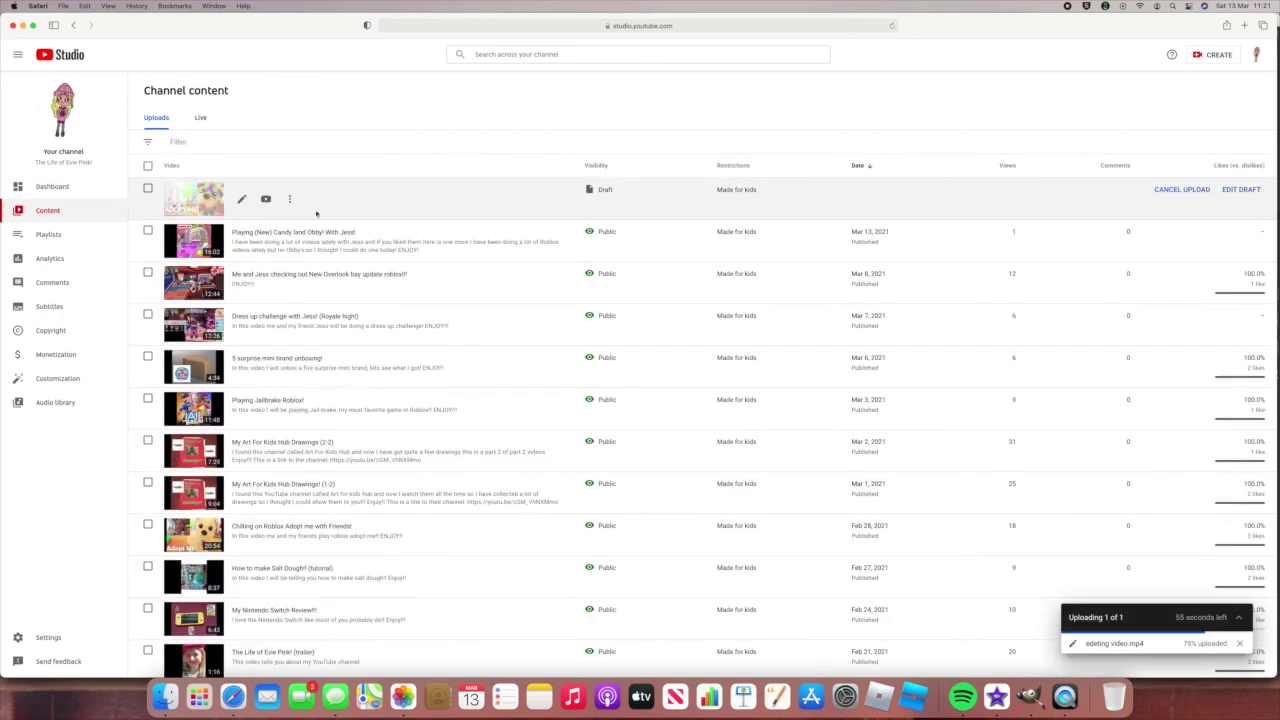
Cancel the upload of the draft video "edeting video.mp4" and dismiss the upload progress notice.
click(1180, 190)
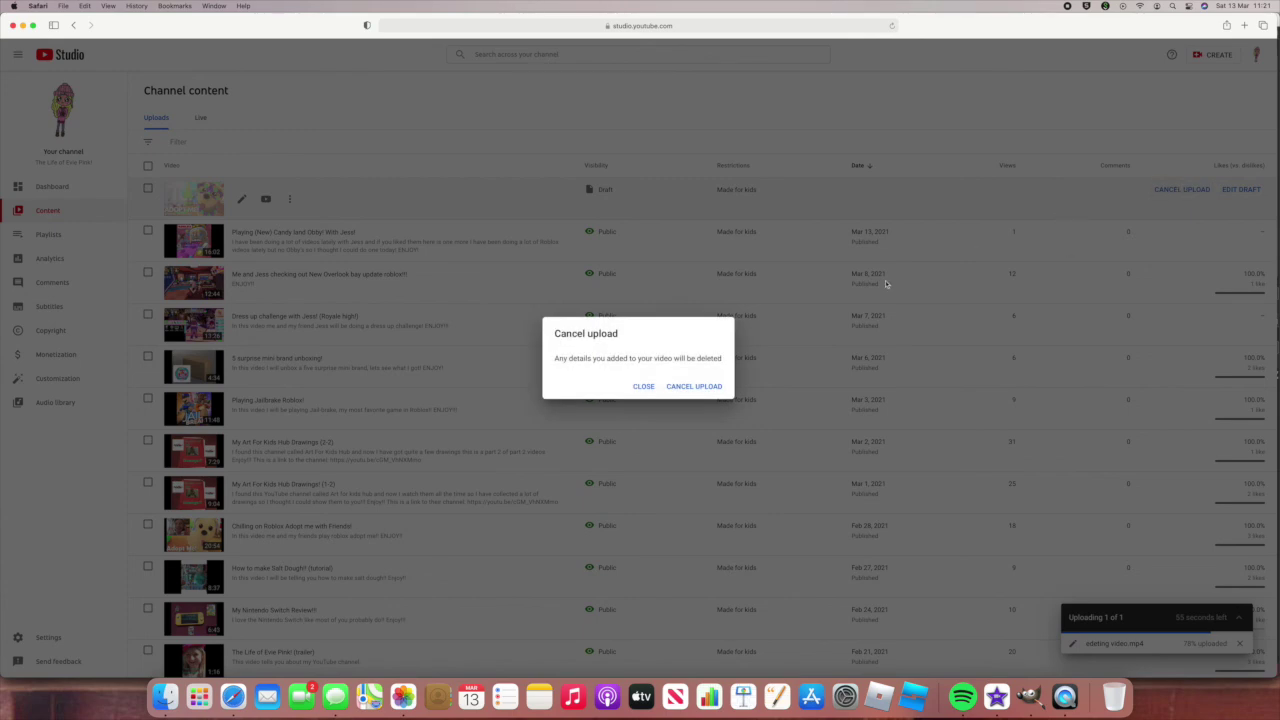
click(712, 386)
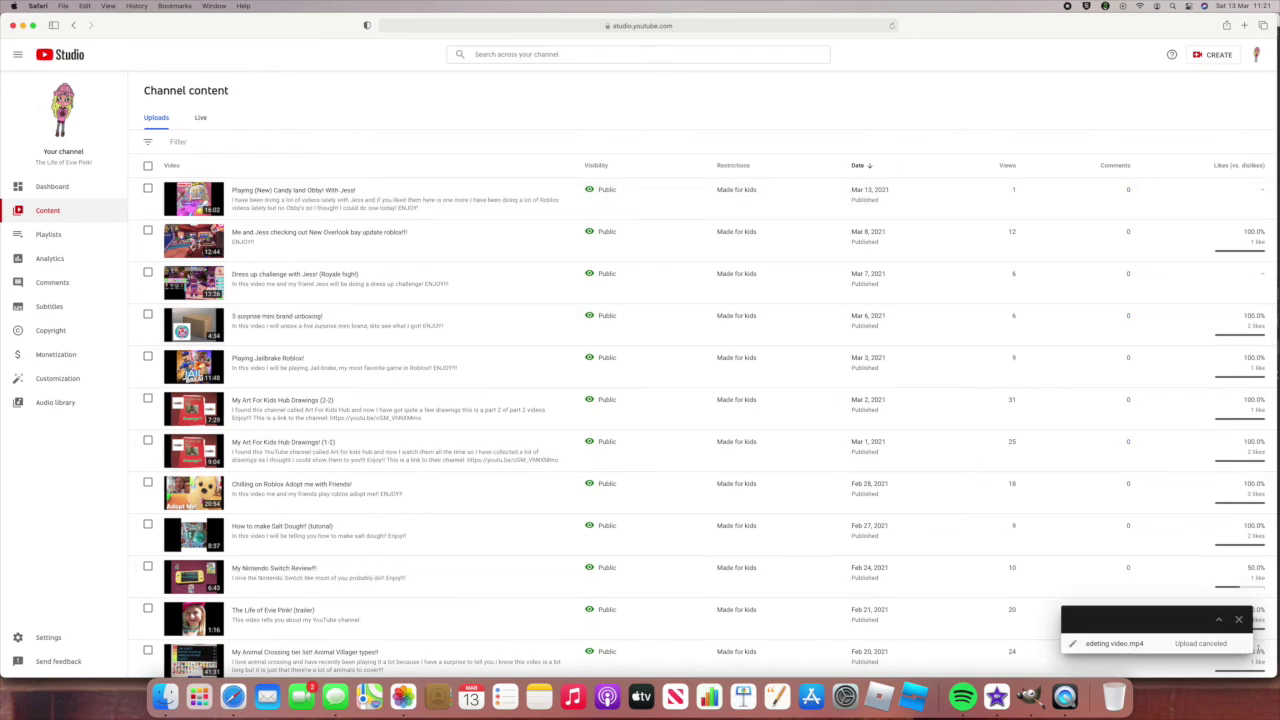
click(1238, 619)
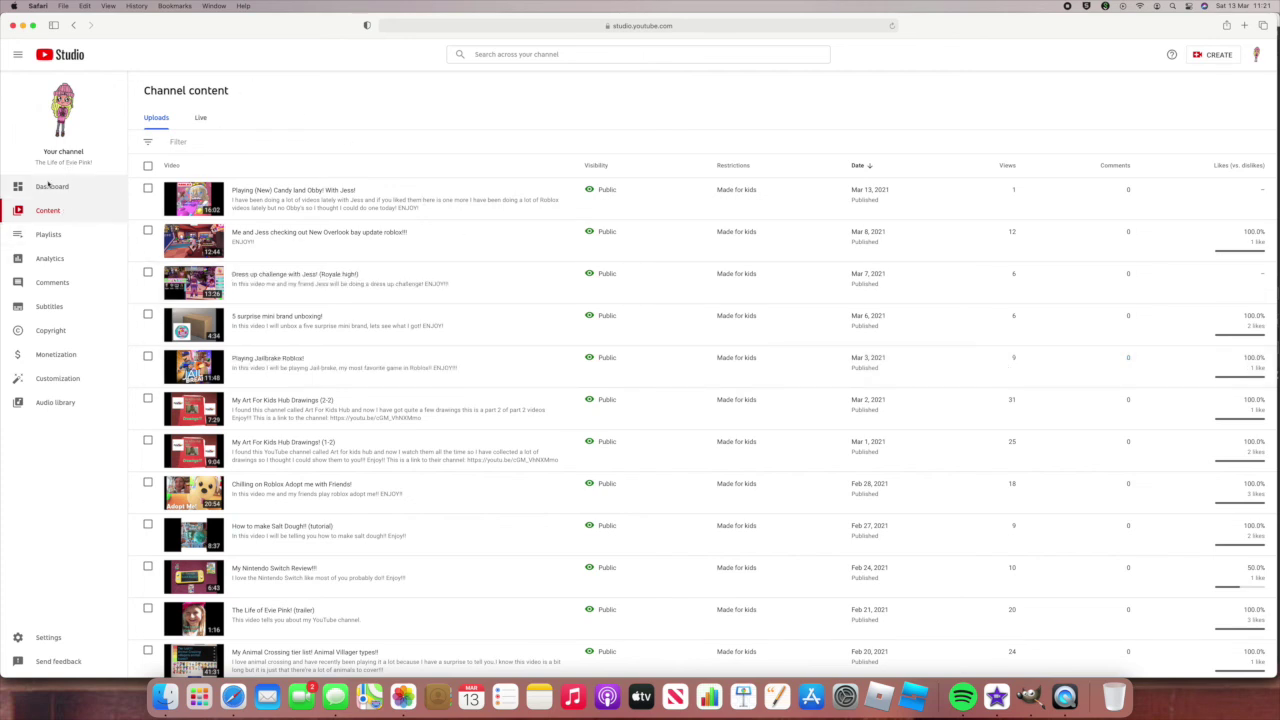
View the channel dashboard, then open the channel's public page and look through its uploads, playlists and featured channels.
click(50, 186)
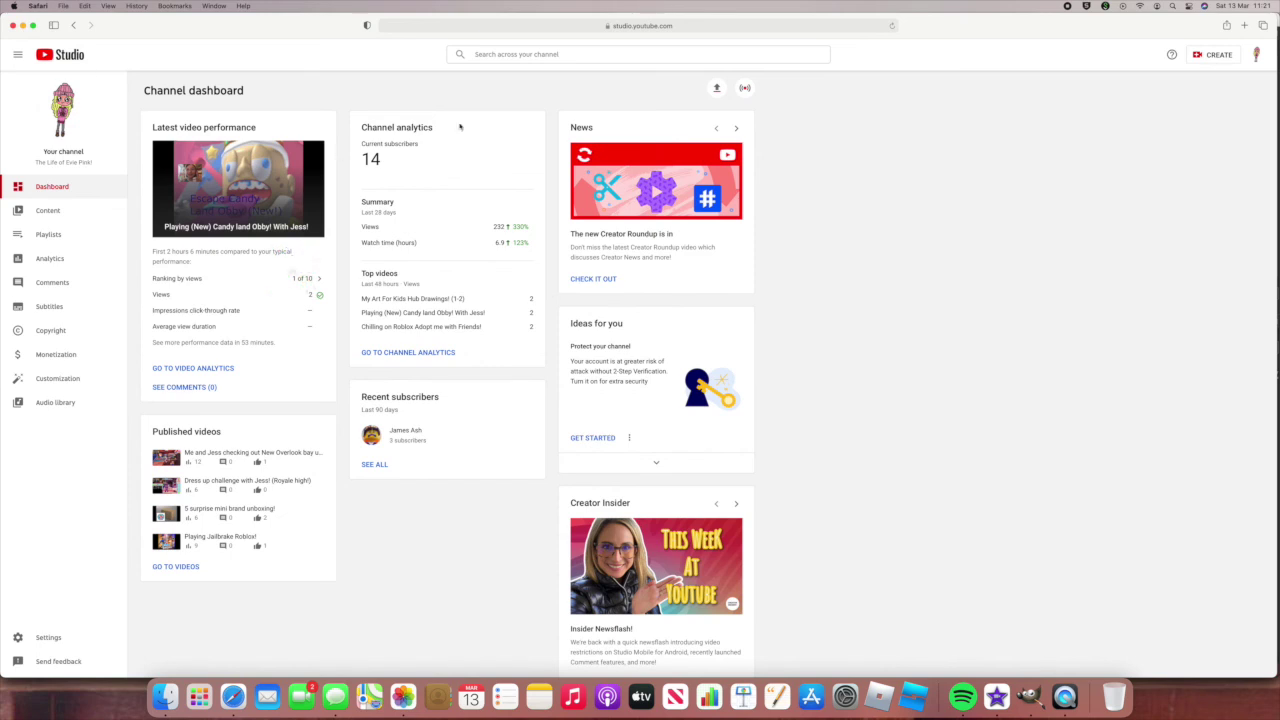
click(1259, 56)
click(1155, 118)
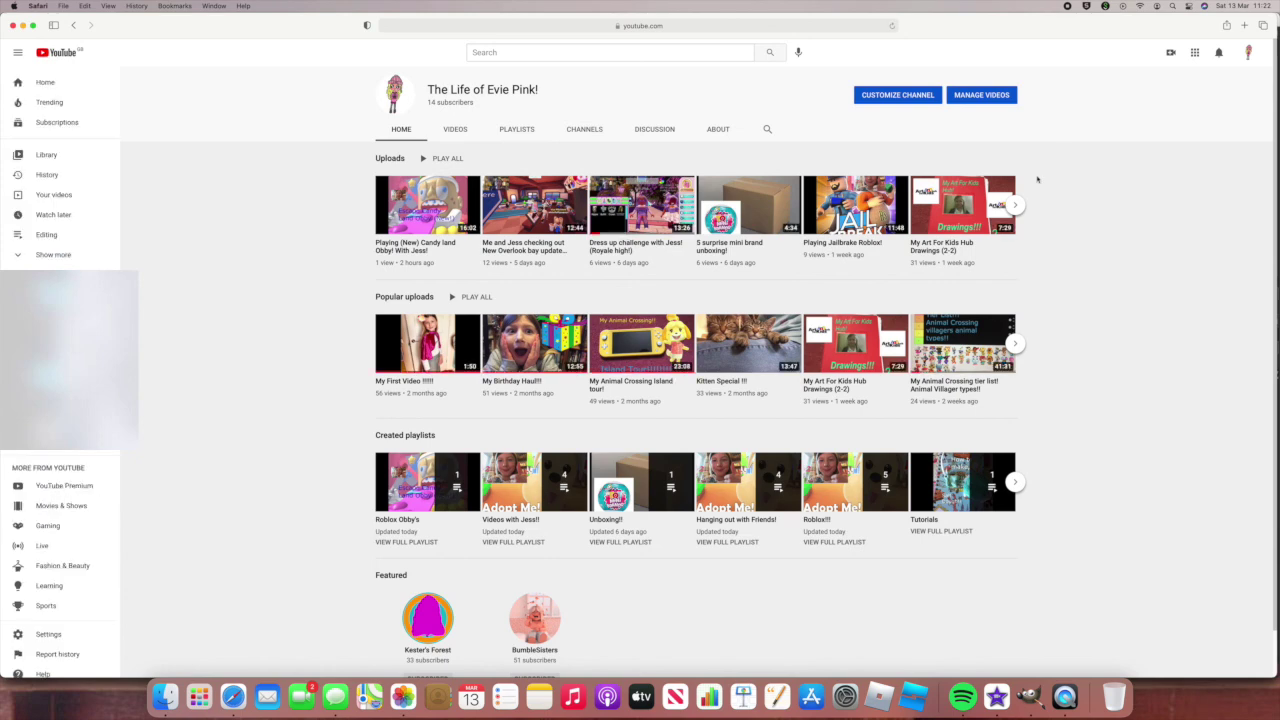
scroll(713, 302, down, 2)
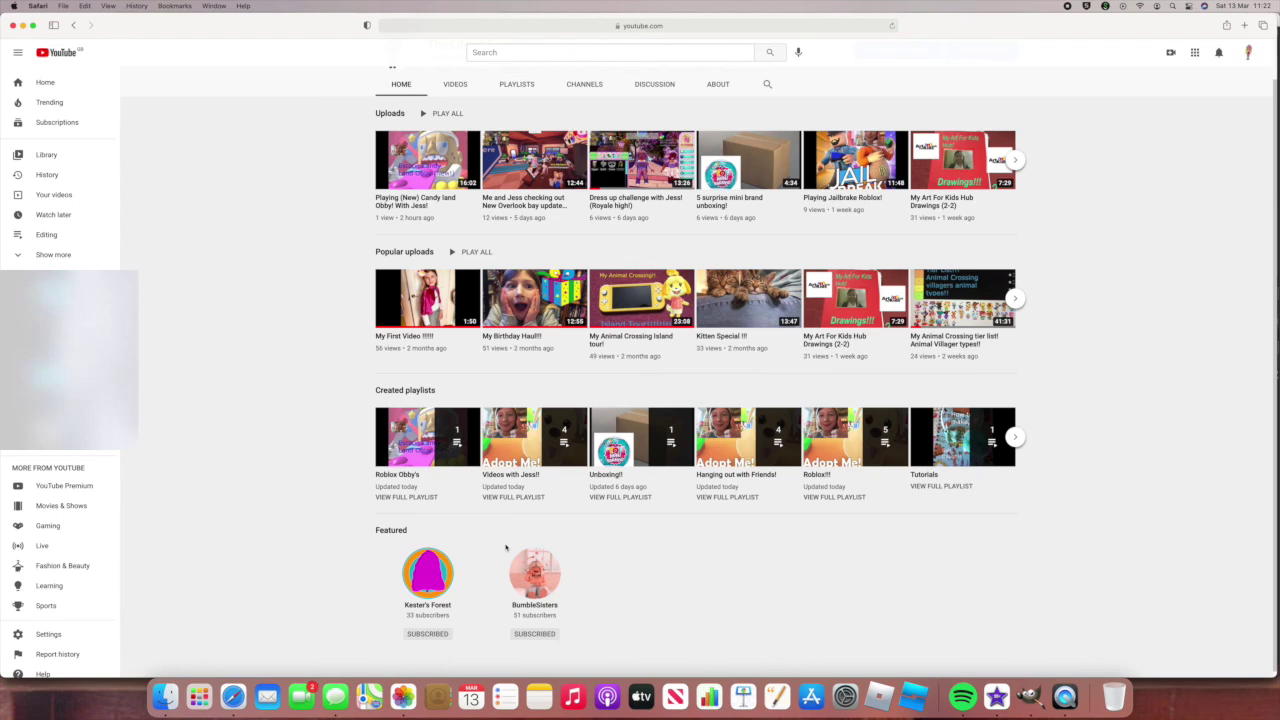
scroll(535, 555, down, 1)
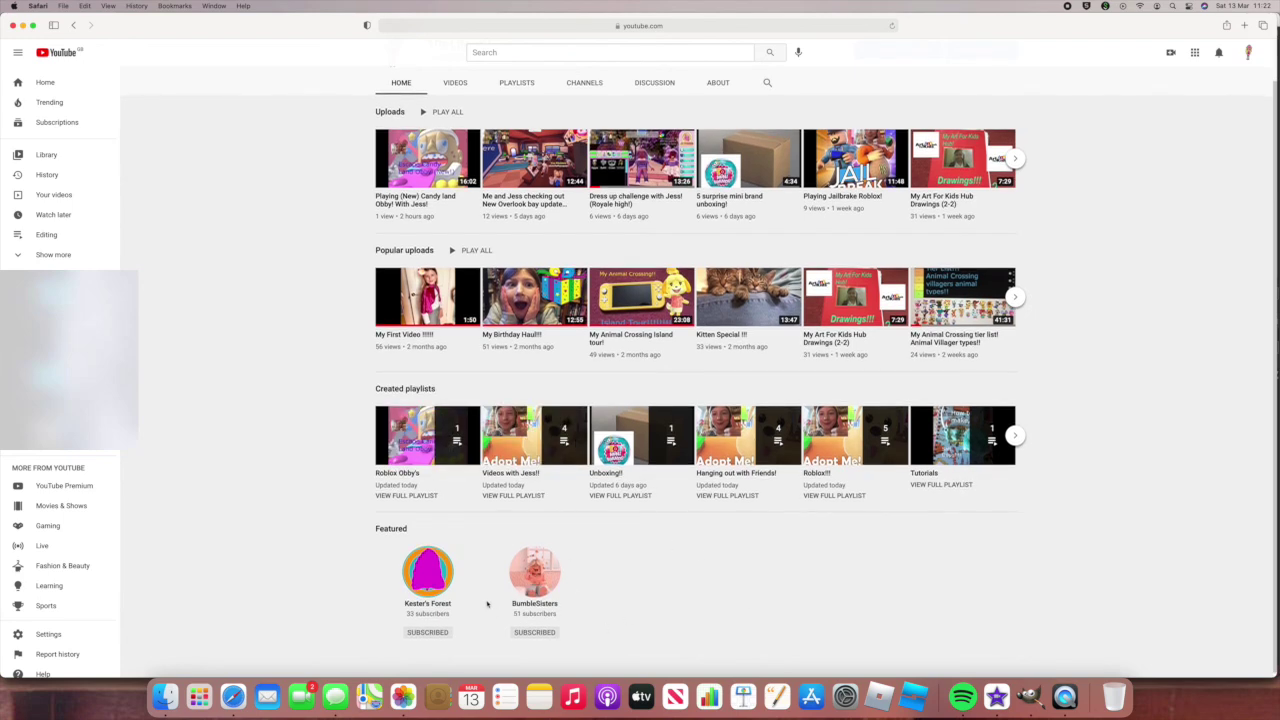
Visit the featured Kester's Forest channel and return to the own channel's page.
click(435, 563)
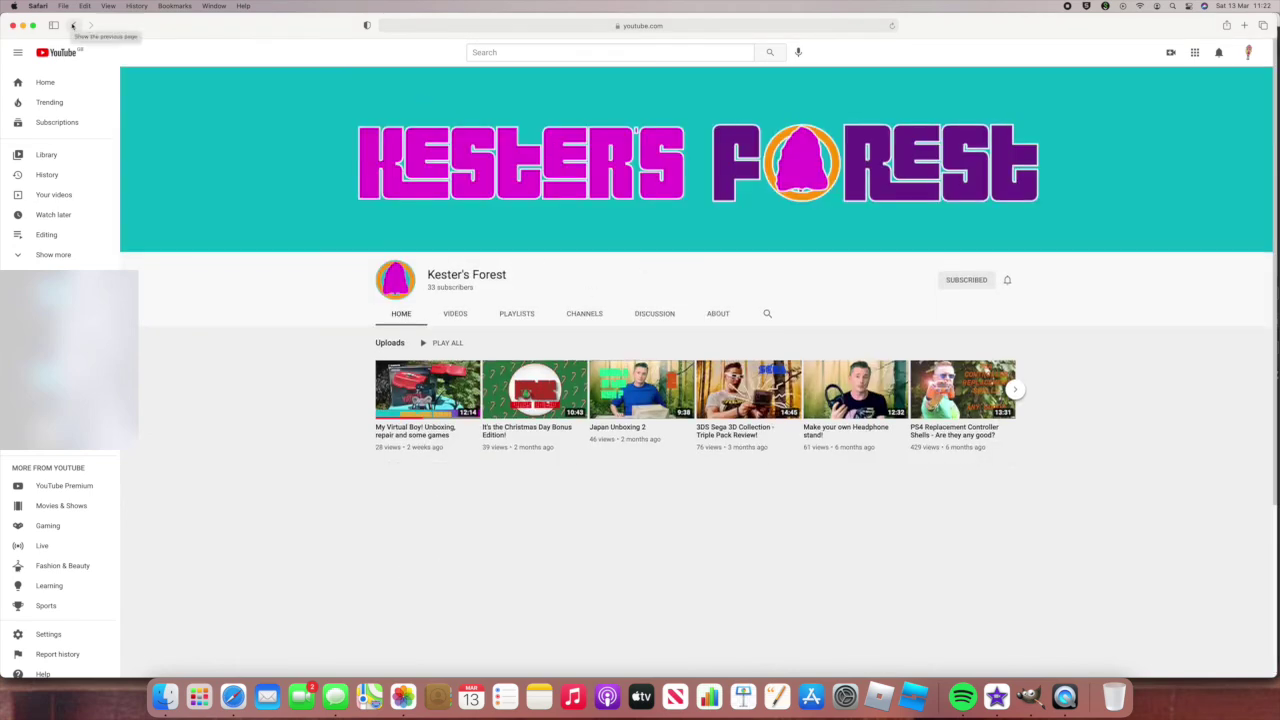
click(73, 25)
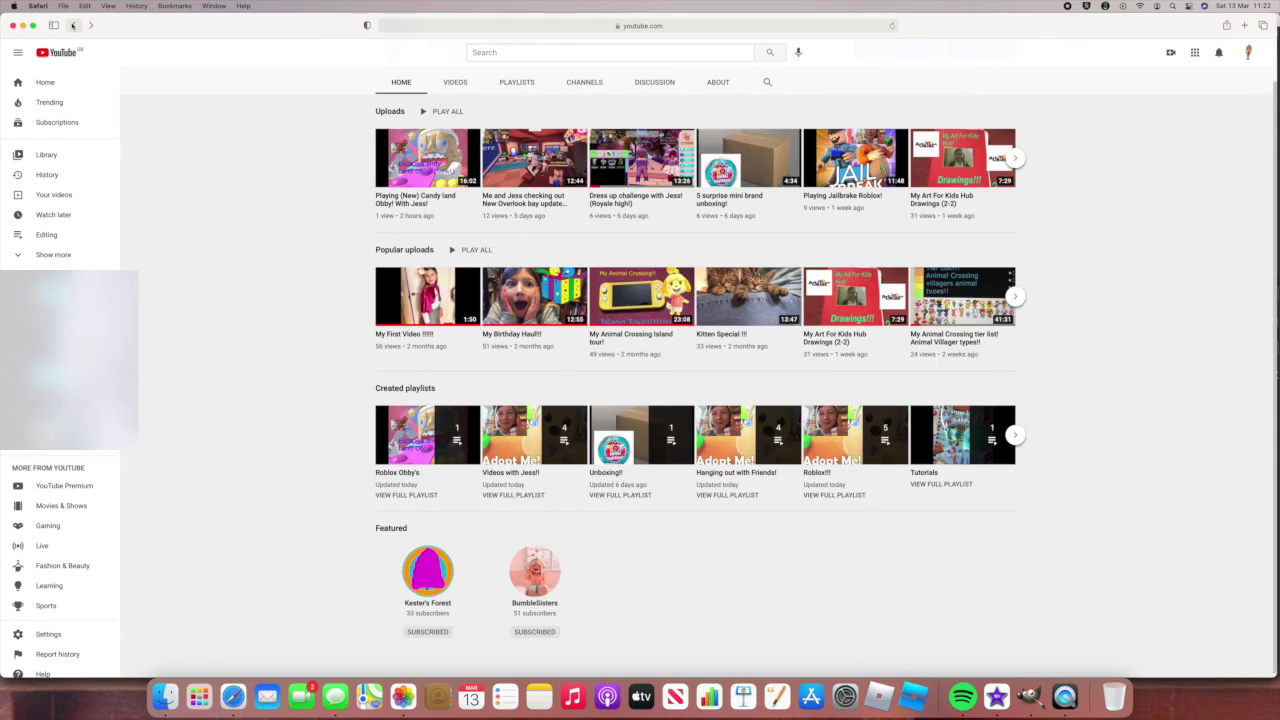
scroll(183, 357, down, 1)
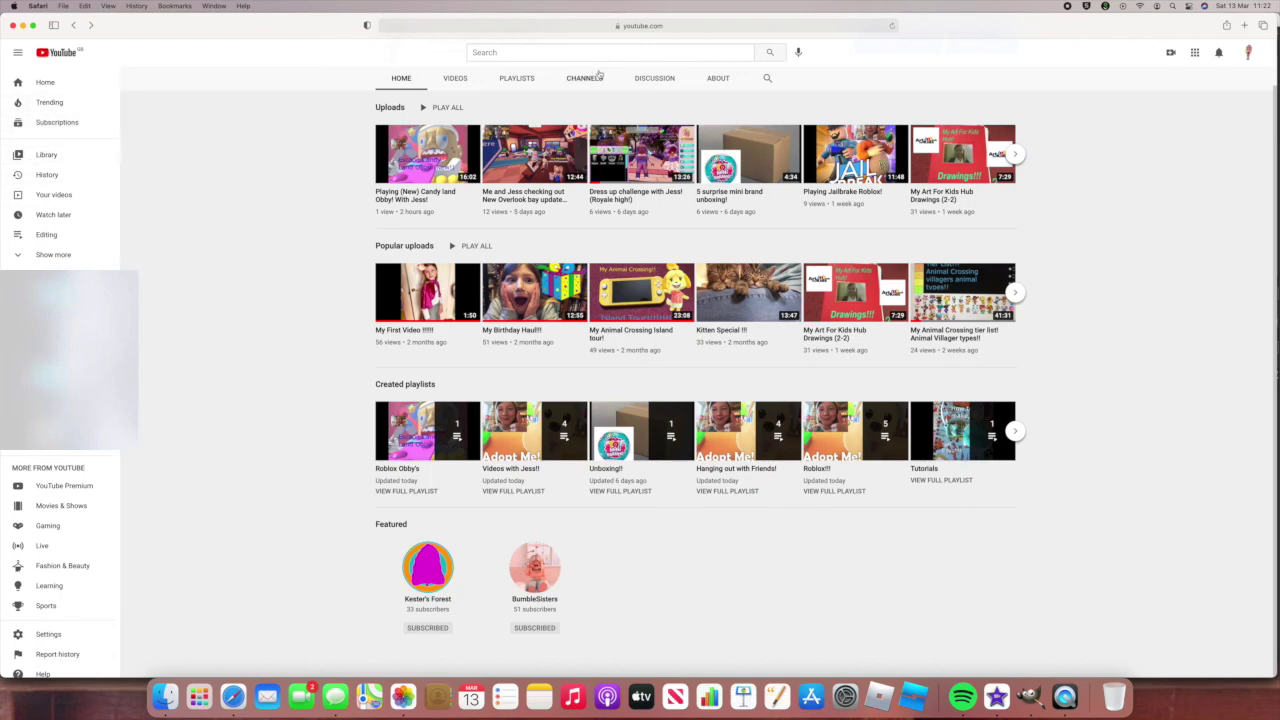
Return to YouTube Studio and look through the channel's uploaded videos.
click(1250, 52)
click(1057, 122)
click(33, 201)
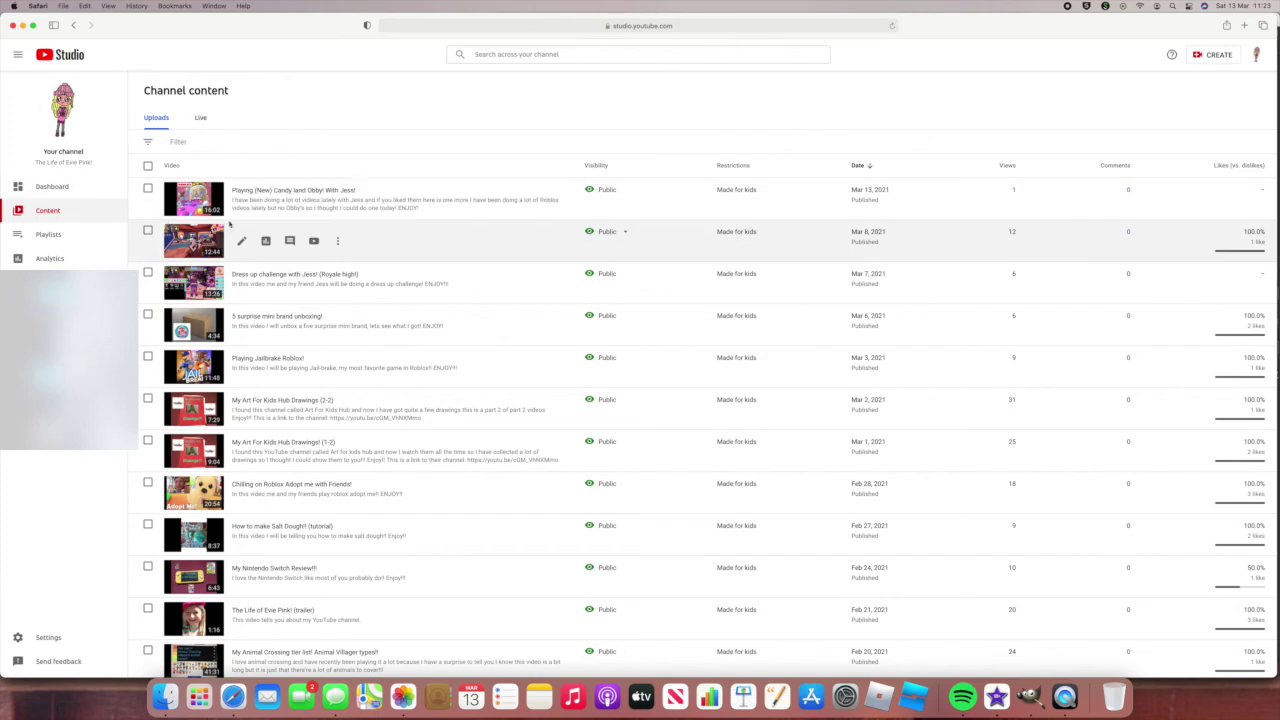
scroll(149, 291, down, 5)
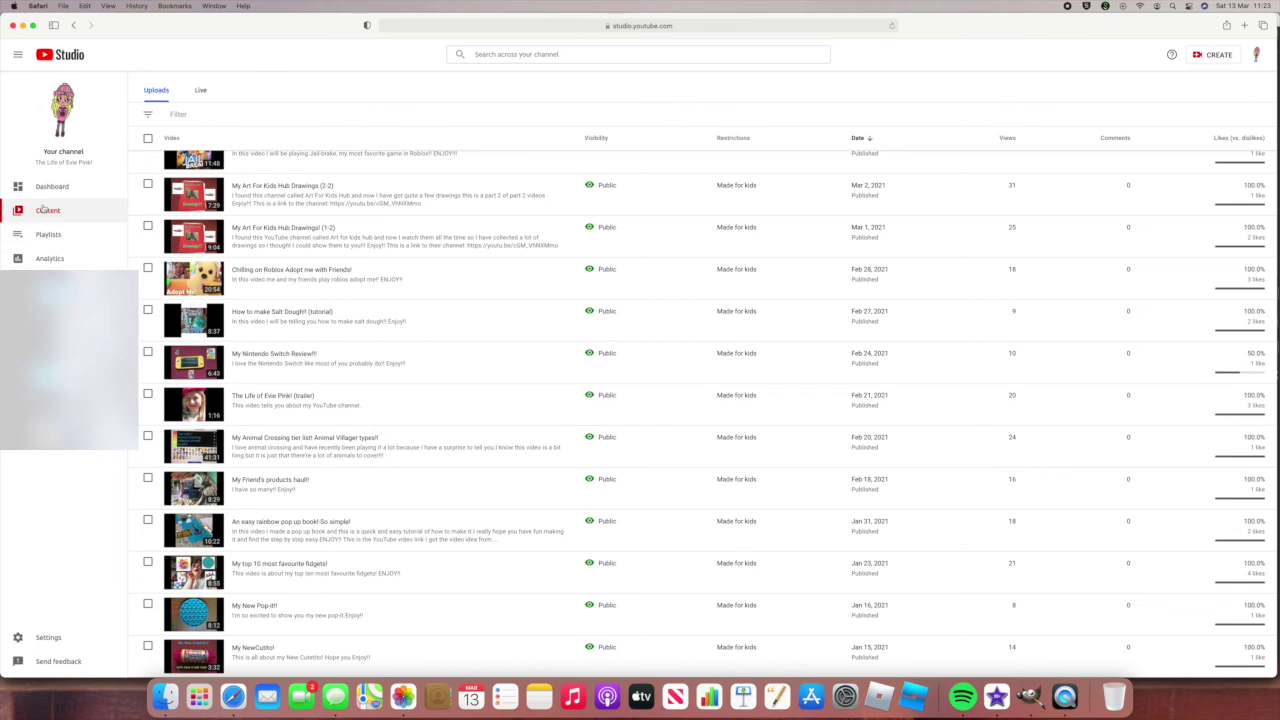
View the channel playlists and the dashboard, and browse the list of uploads again.
click(57, 238)
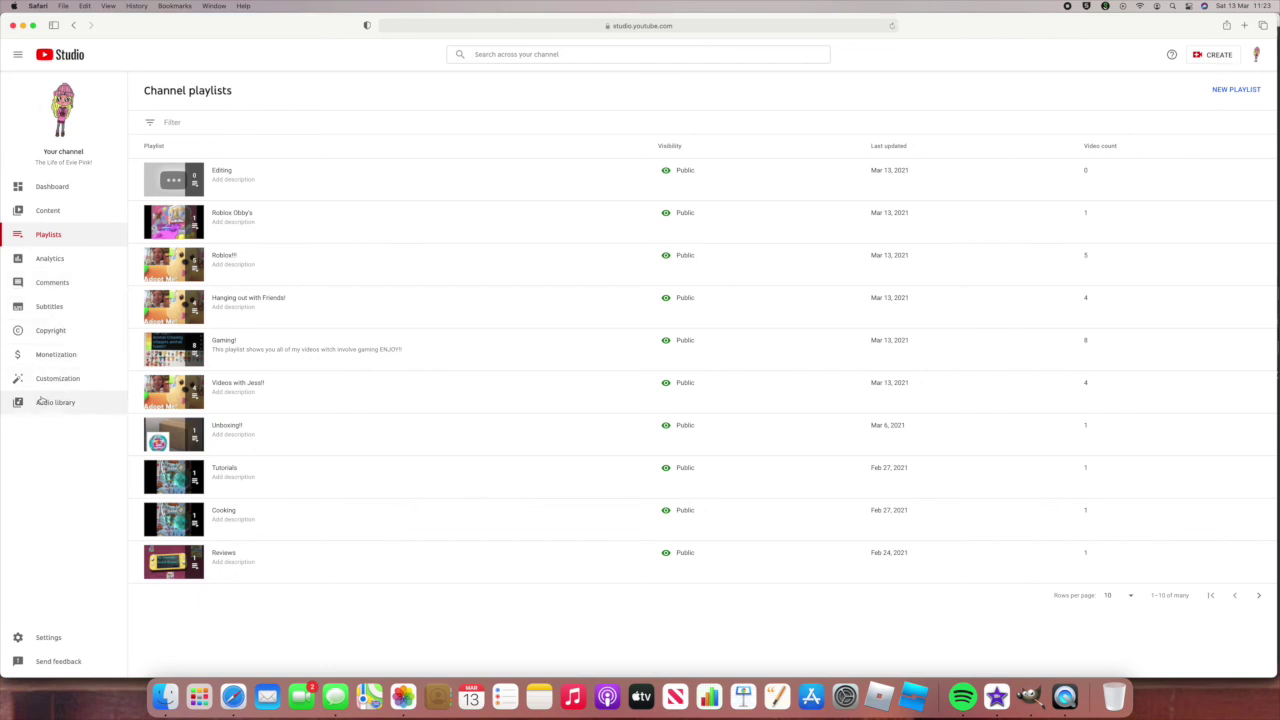
click(50, 188)
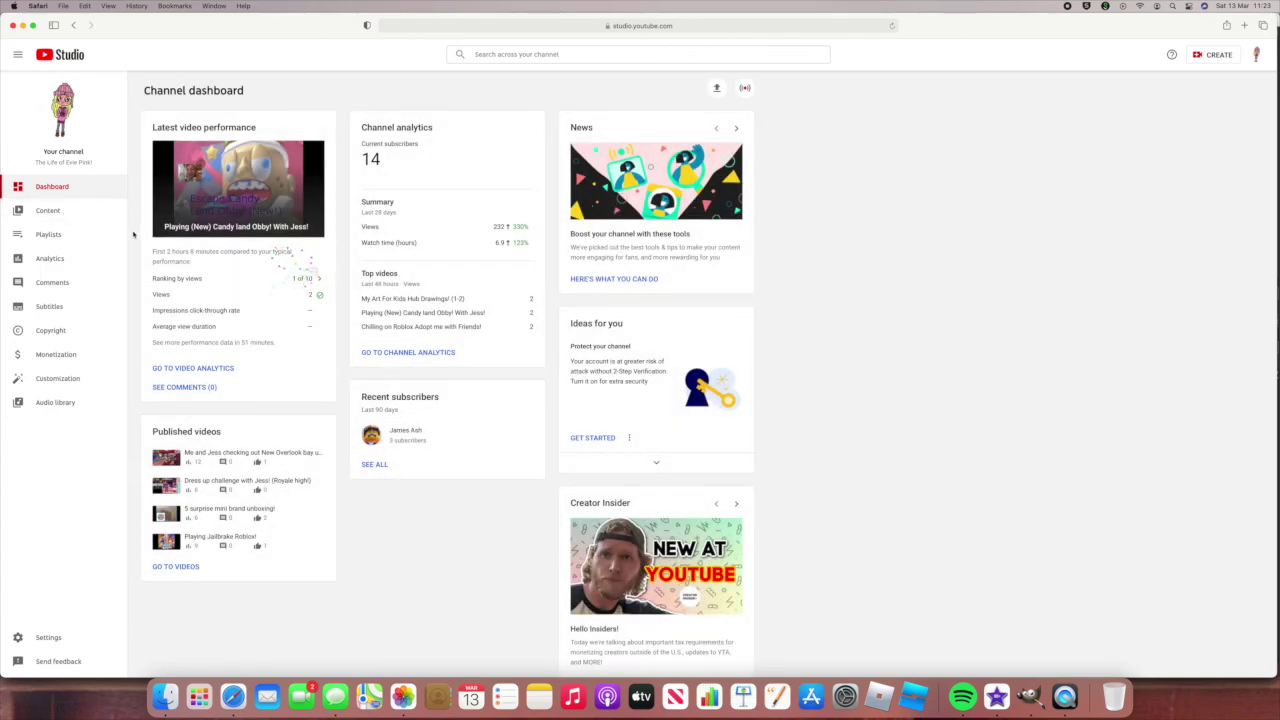
click(48, 211)
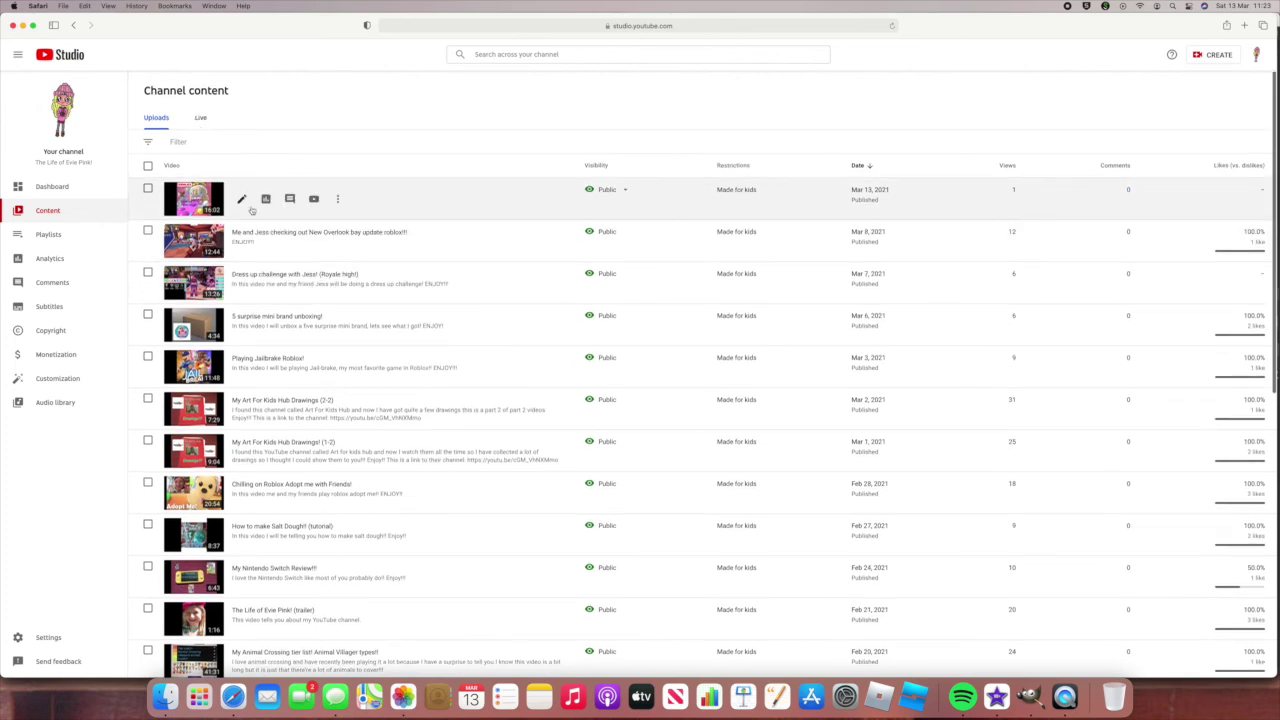
scroll(230, 250, down, 5)
scroll(230, 437, down, 3)
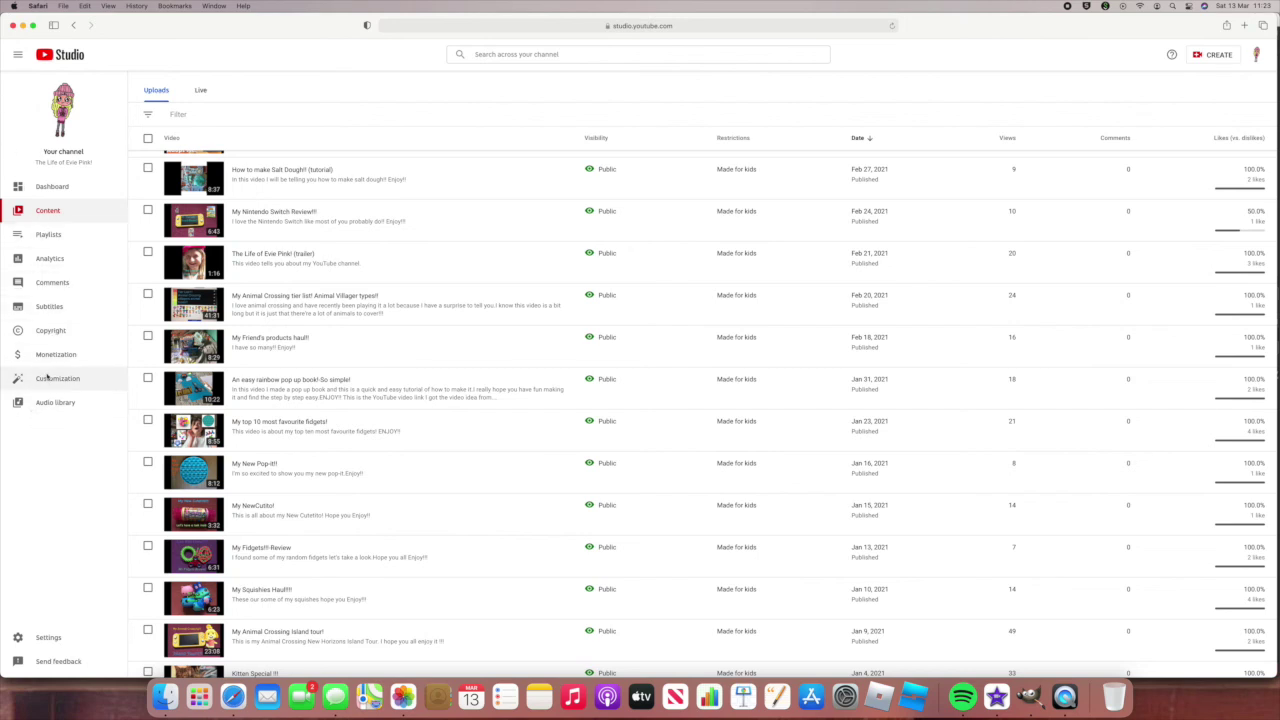
Open the Featured channels section for editing in the channel customization and enter the channel's own name as section title.
click(93, 381)
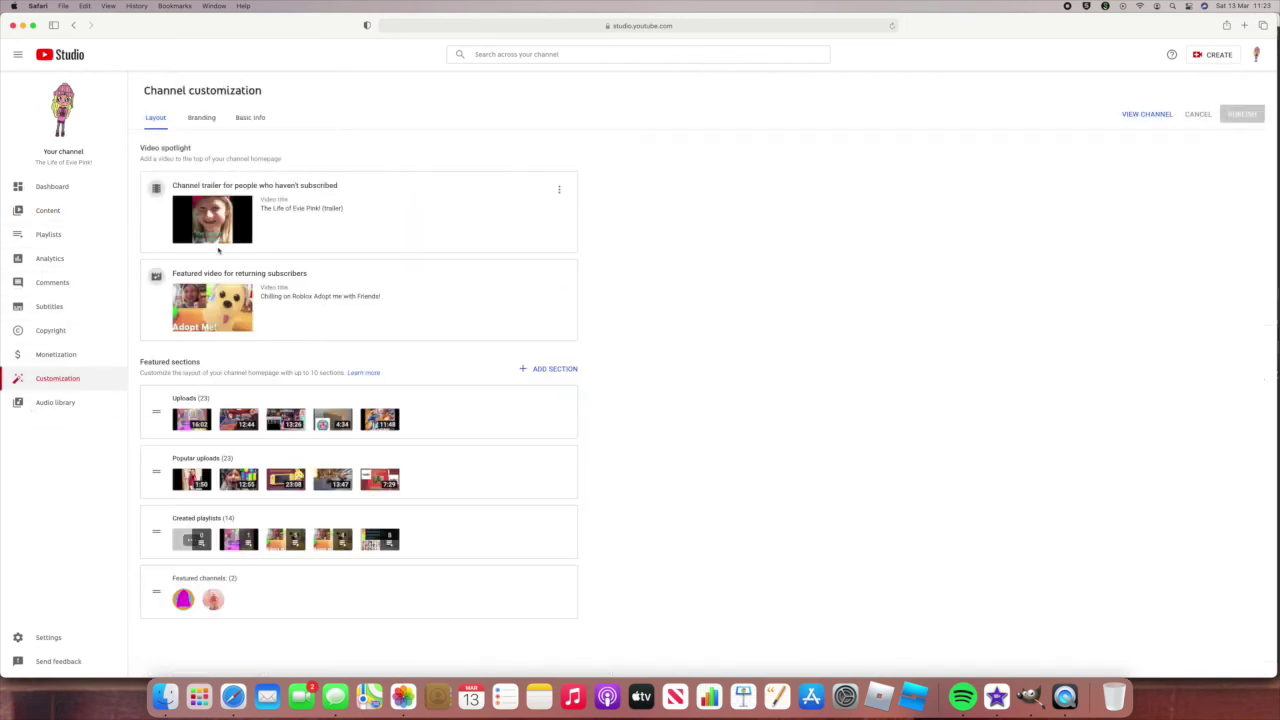
click(559, 582)
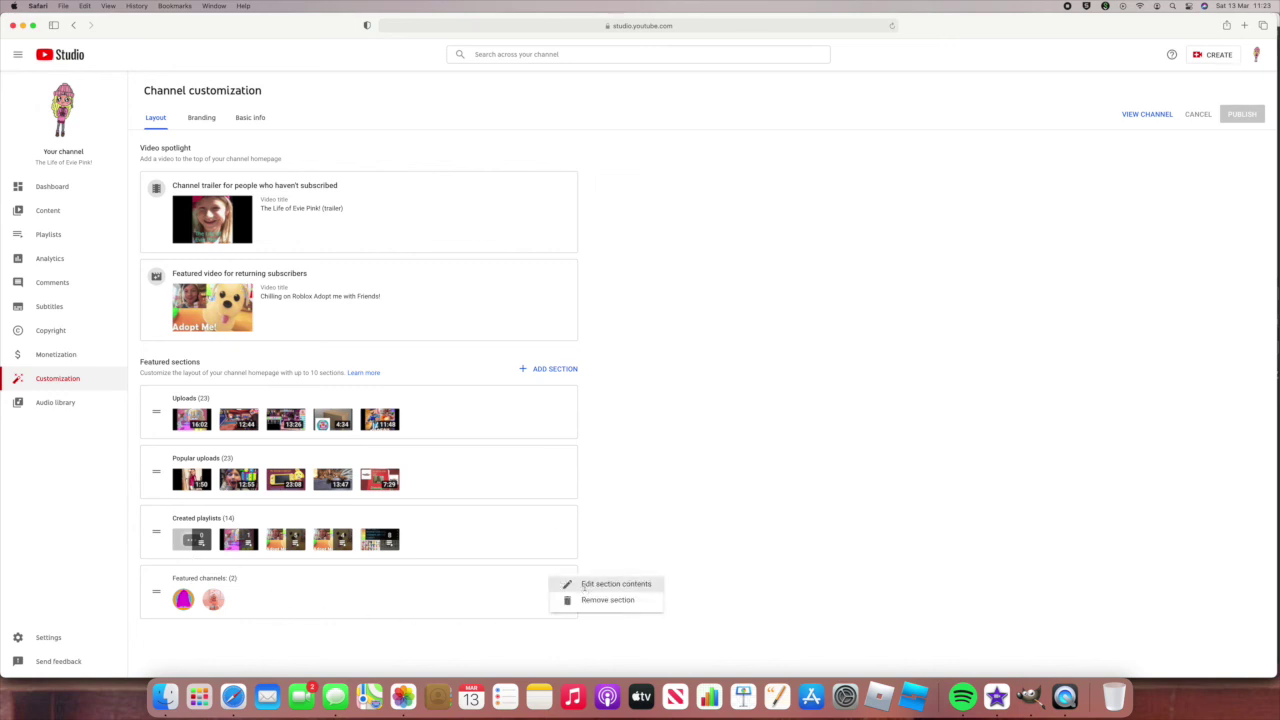
click(584, 584)
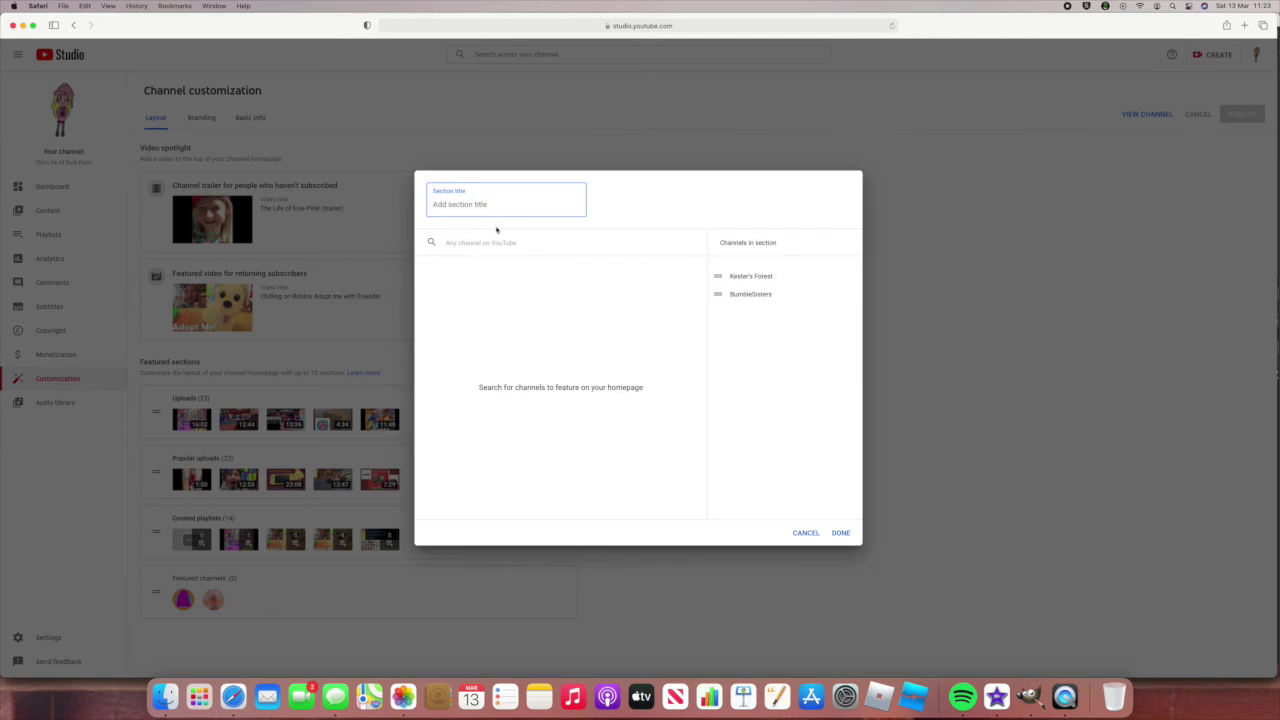
text(The Life of Evie pink)
drag(502, 204, 429, 197)
Search for the own channel by name, add it to the featured channels section, and cancel the section edit.
click(461, 241)
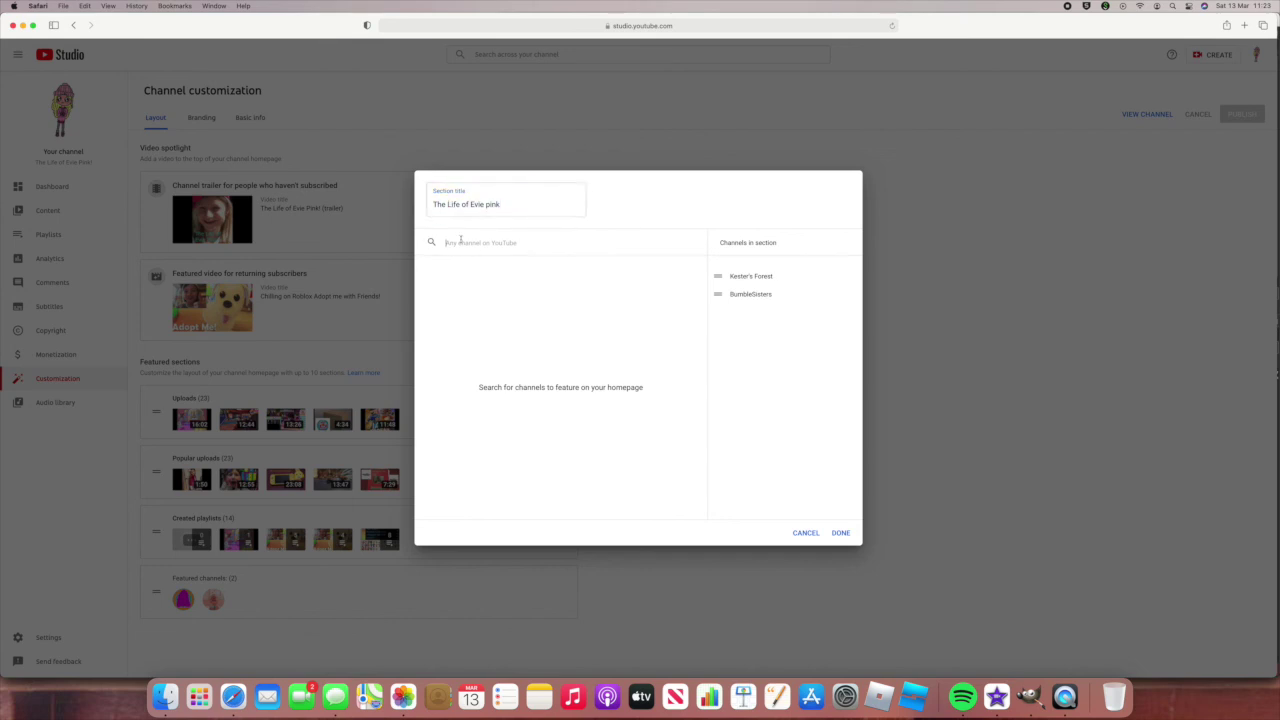
text(The li)
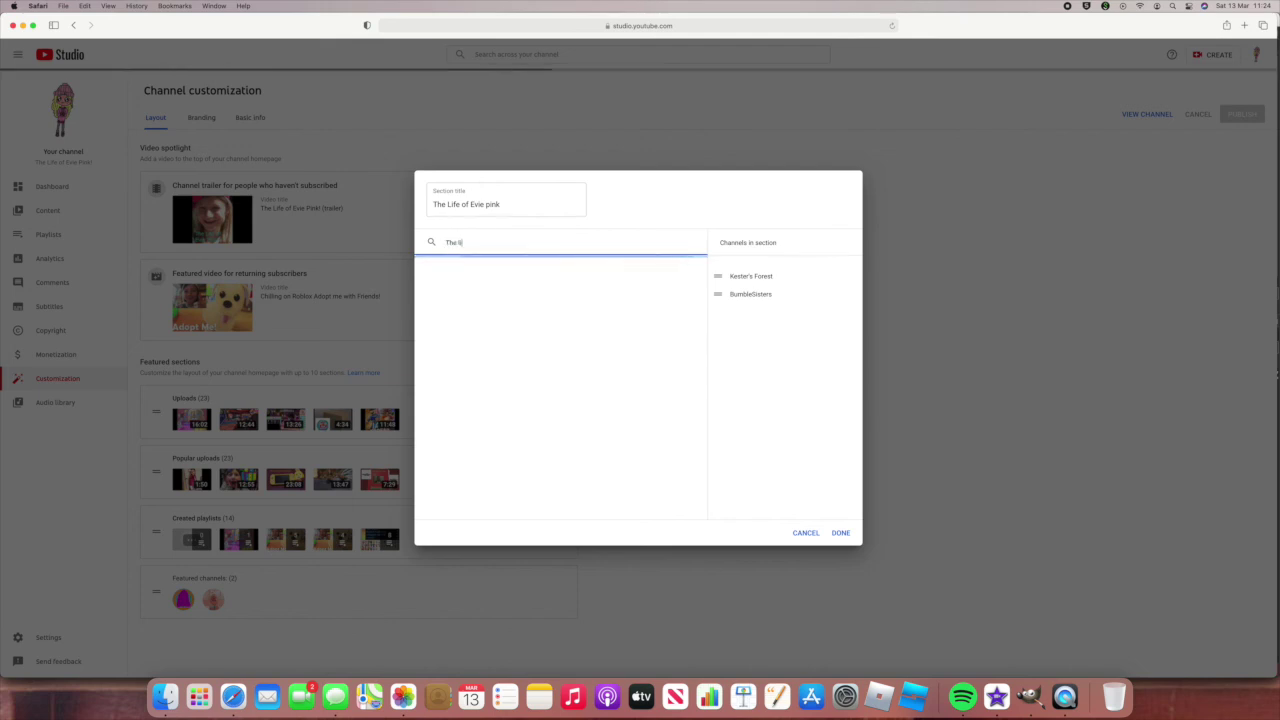
text(fe of evie pink)
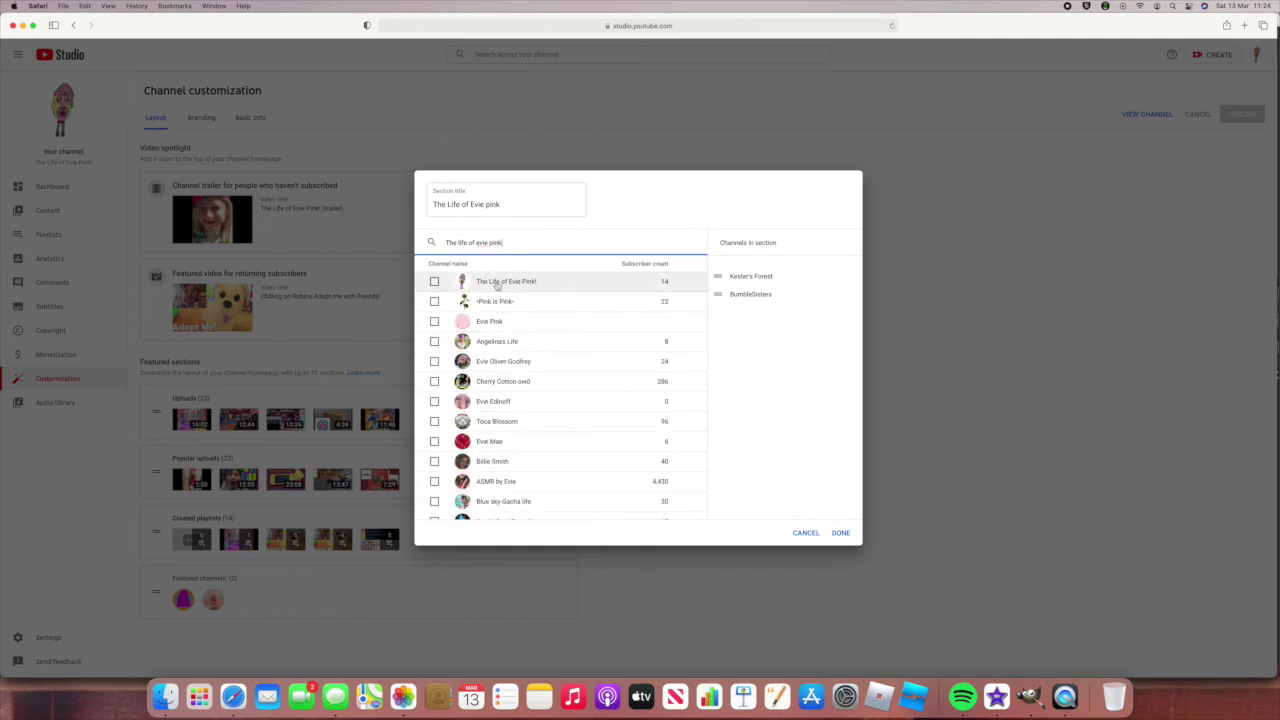
click(434, 281)
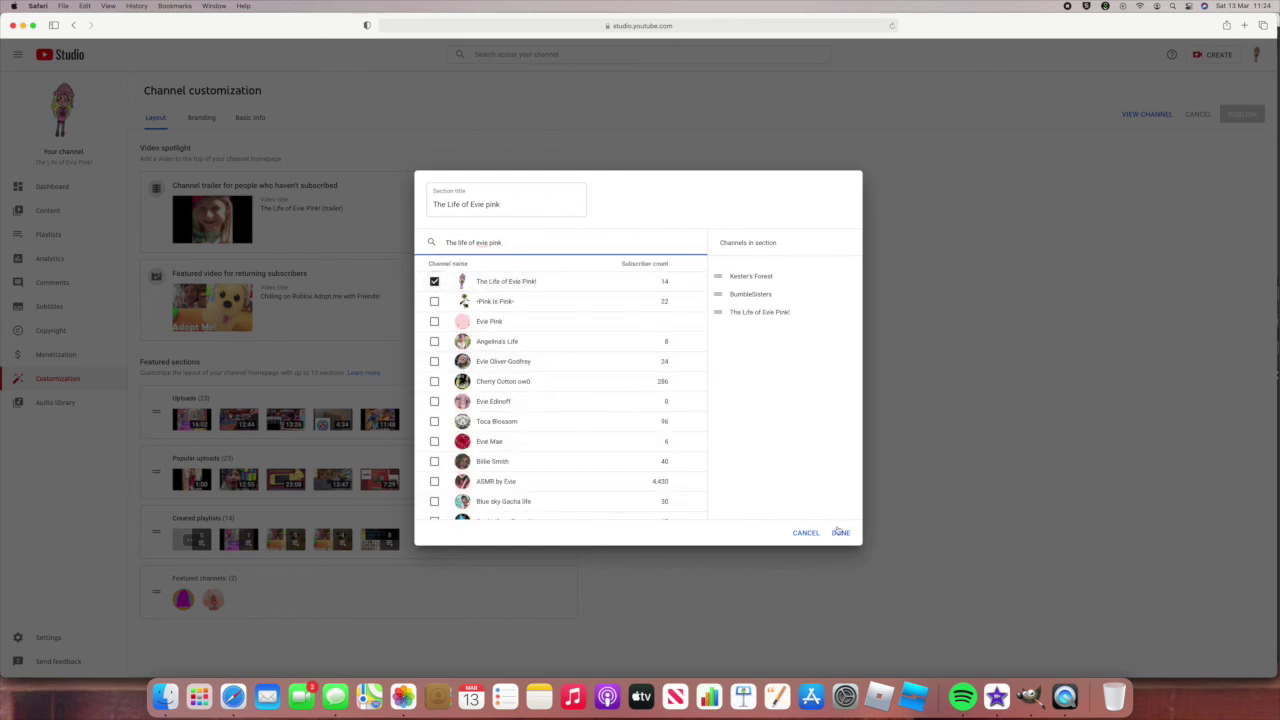
click(806, 532)
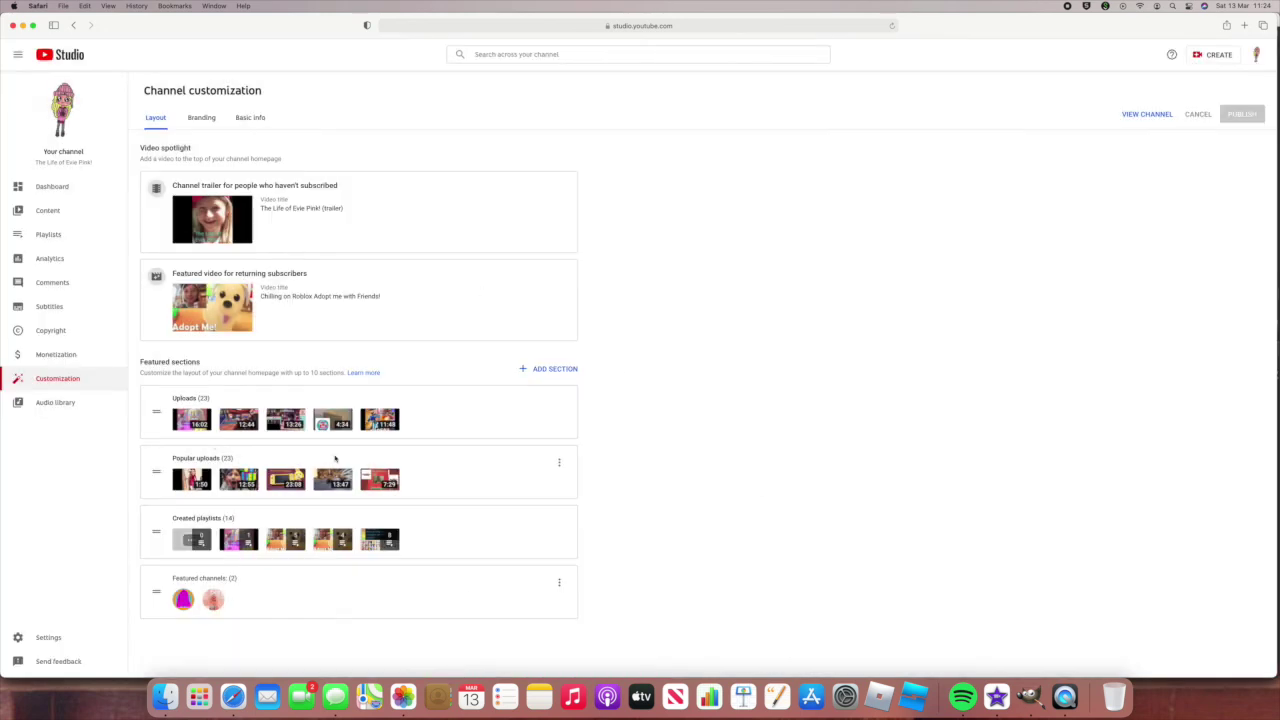